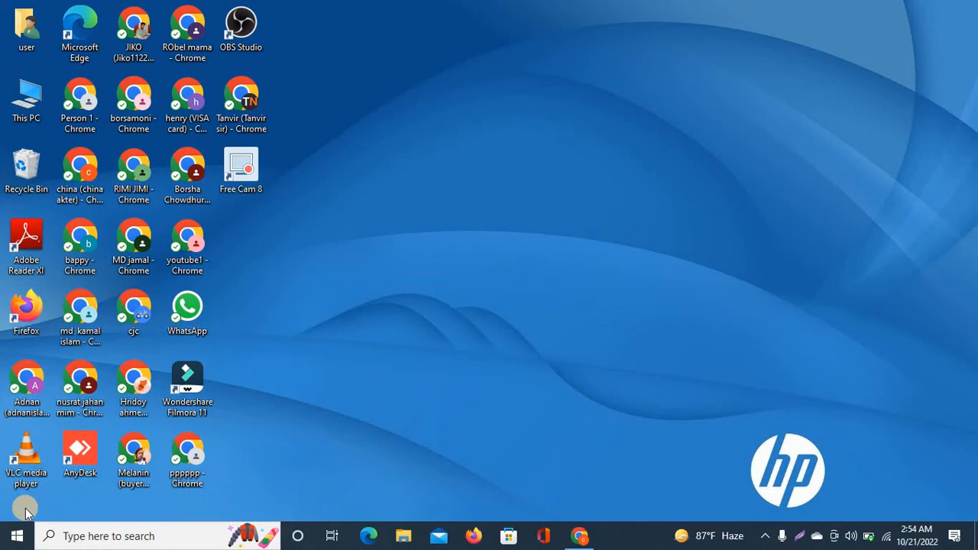
Start Chrome from the desktop and open a window for the profile that has the Facebook bookmark
double_click(83, 177)
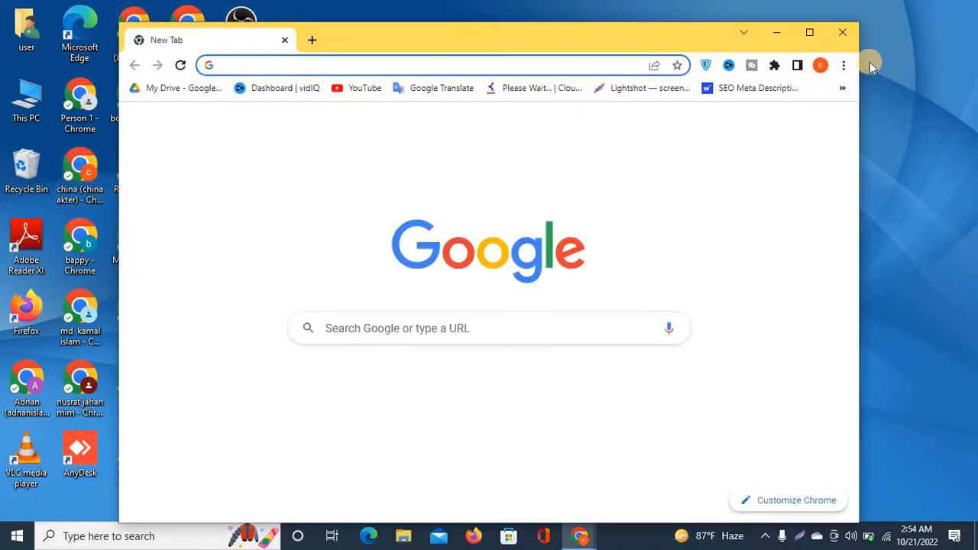
left_click(820, 65)
scroll(738, 473, "down", 10)
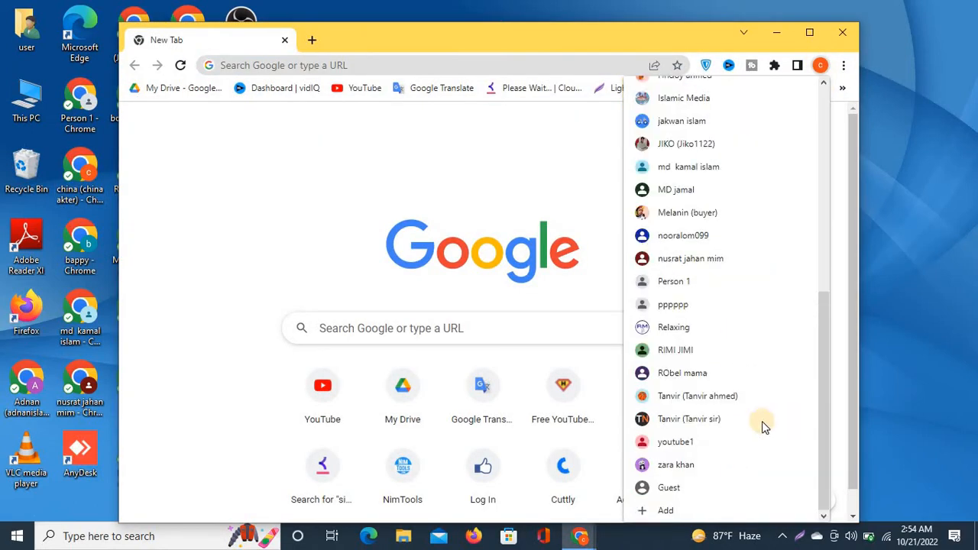
left_click(662, 373)
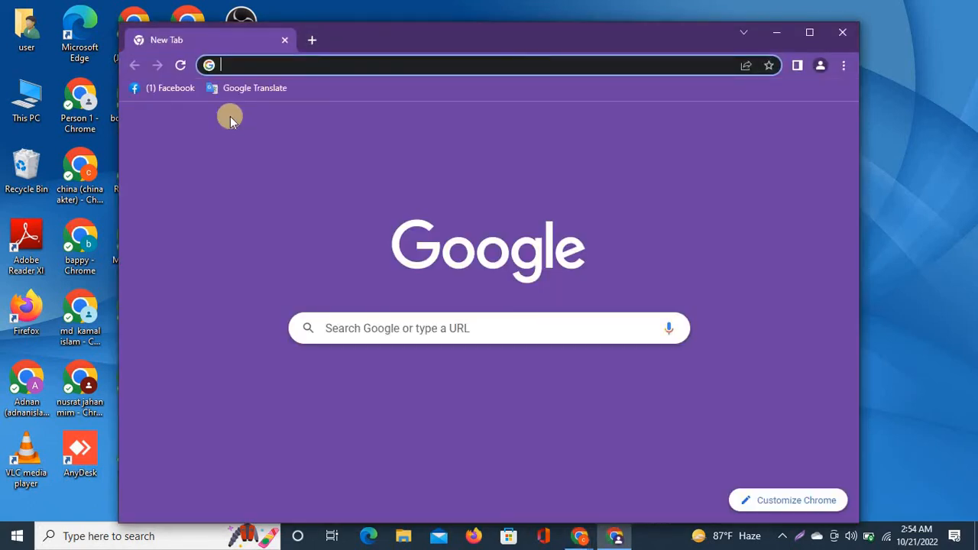
Load Facebook in a maximized window and close the leftover New Tab window of the first profile
left_click(162, 88)
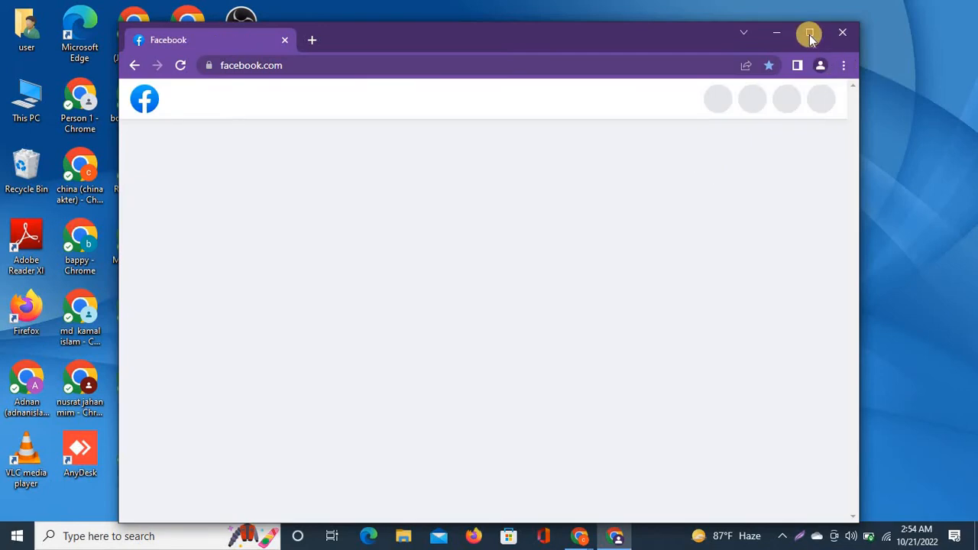
left_click(809, 34)
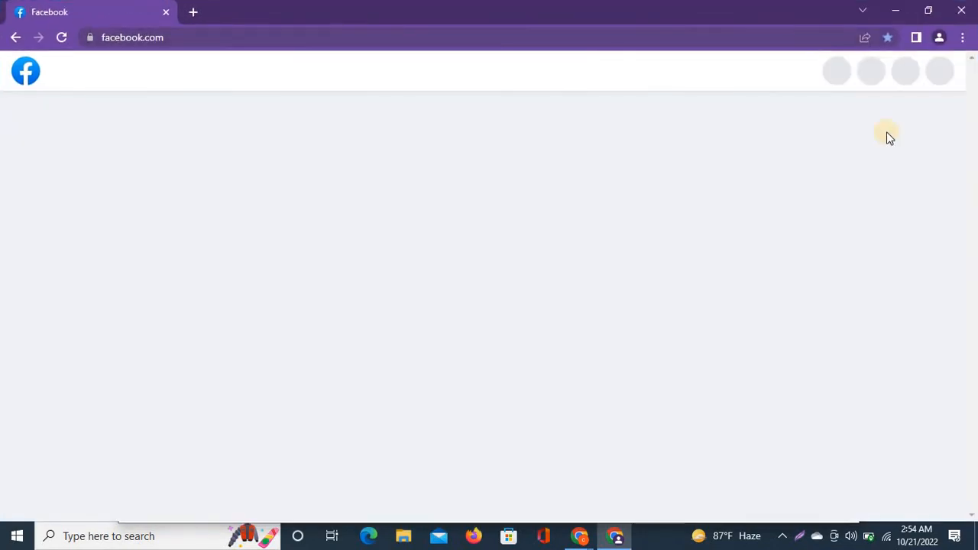
left_click(579, 533)
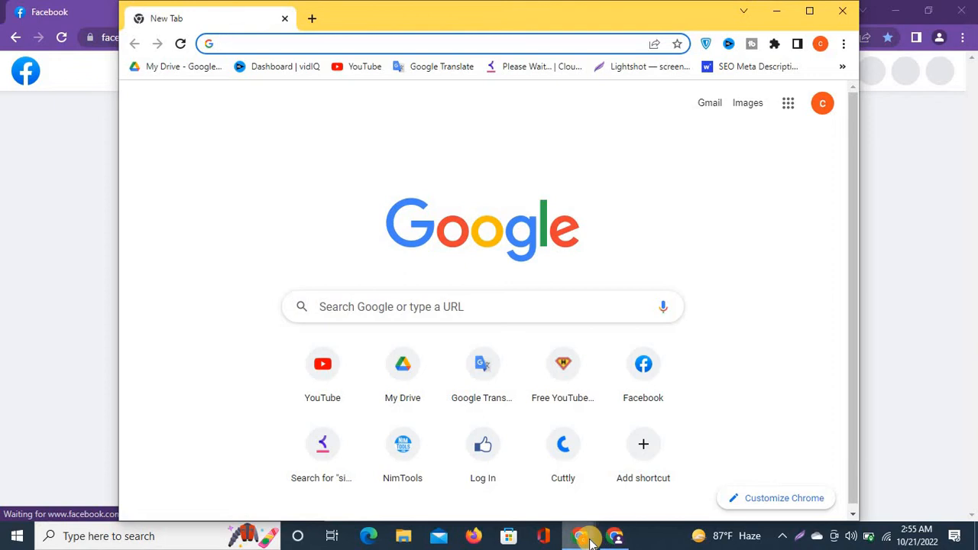
mouse_move(583, 533)
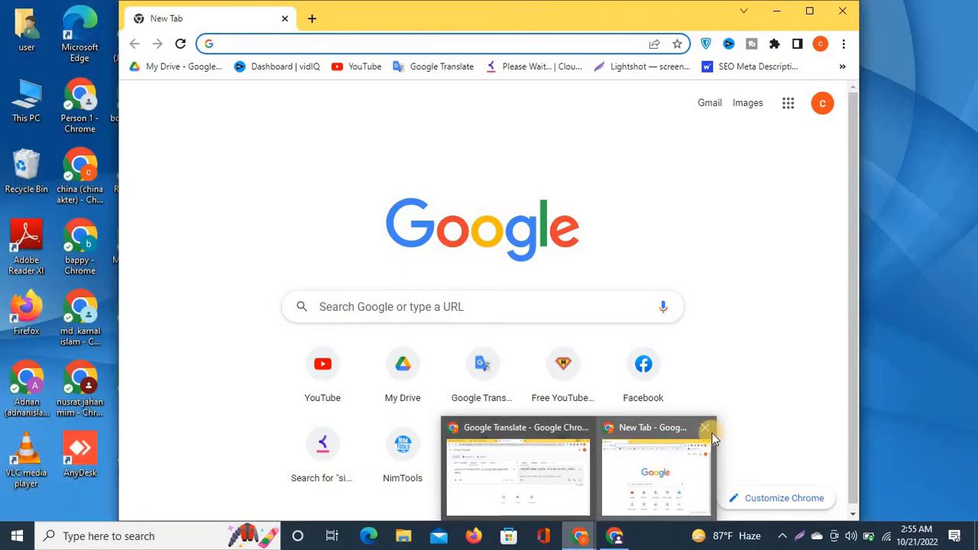
left_click(711, 431)
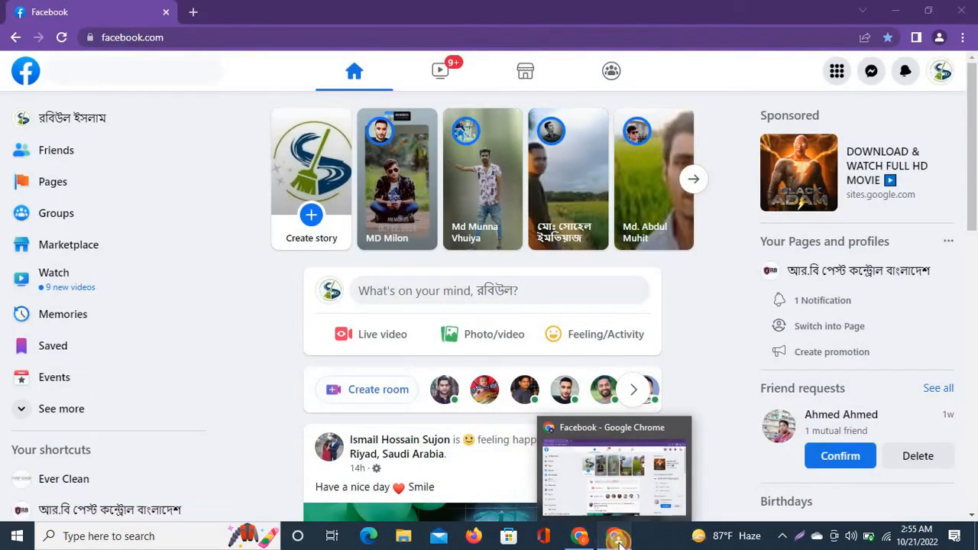
scroll(421, 366, "down", 9)
scroll(421, 366, "up", 9)
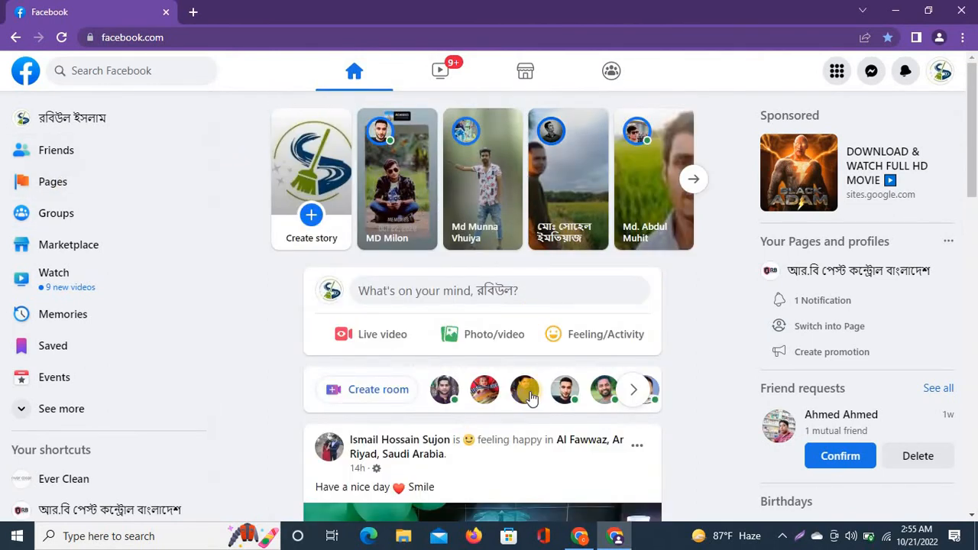
scroll(528, 395, "down", 5)
scroll(581, 353, "up", 3)
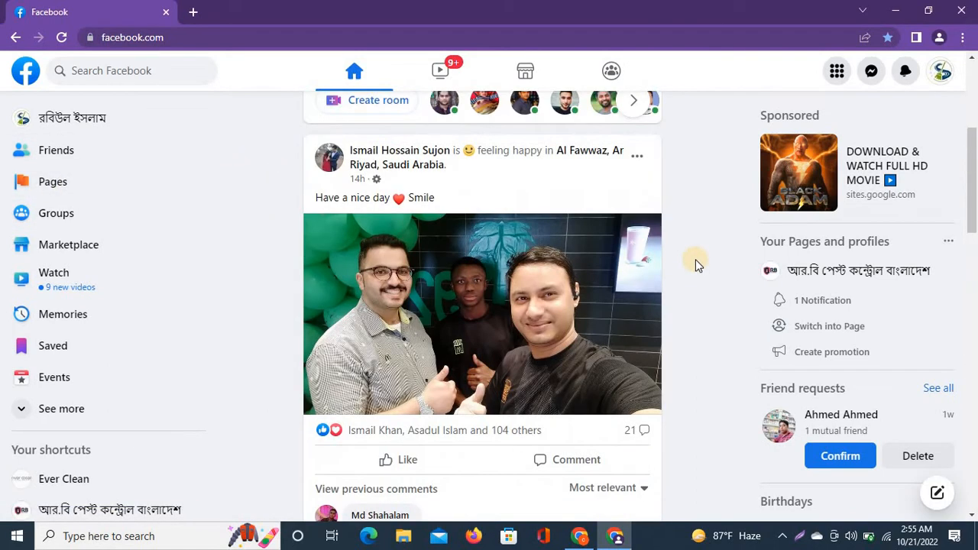
scroll(695, 259, "up", 3)
scroll(687, 352, "down", 1)
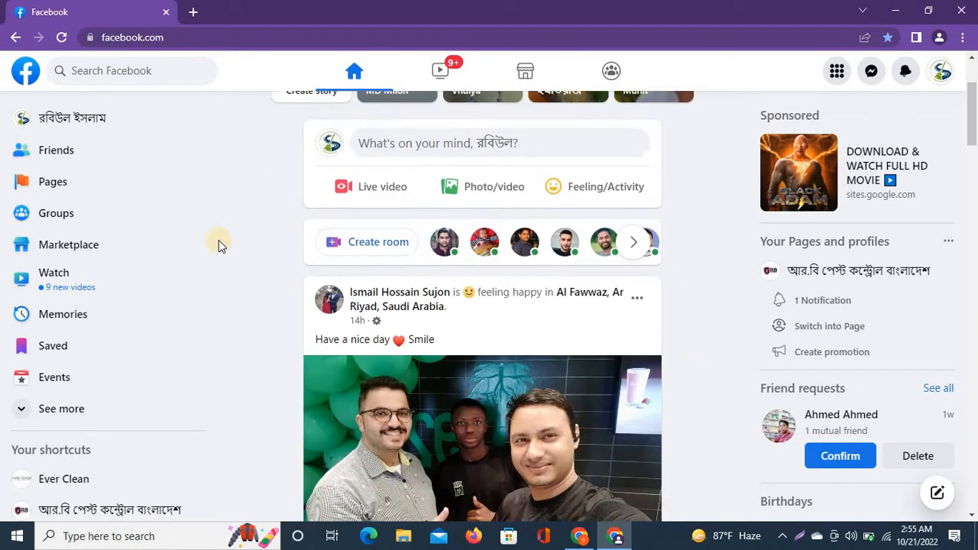
List the managed Facebook Pages and open the আর.বি পেস্ট কন্ট্রোল বাংলাদেশ Page
left_click(52, 191)
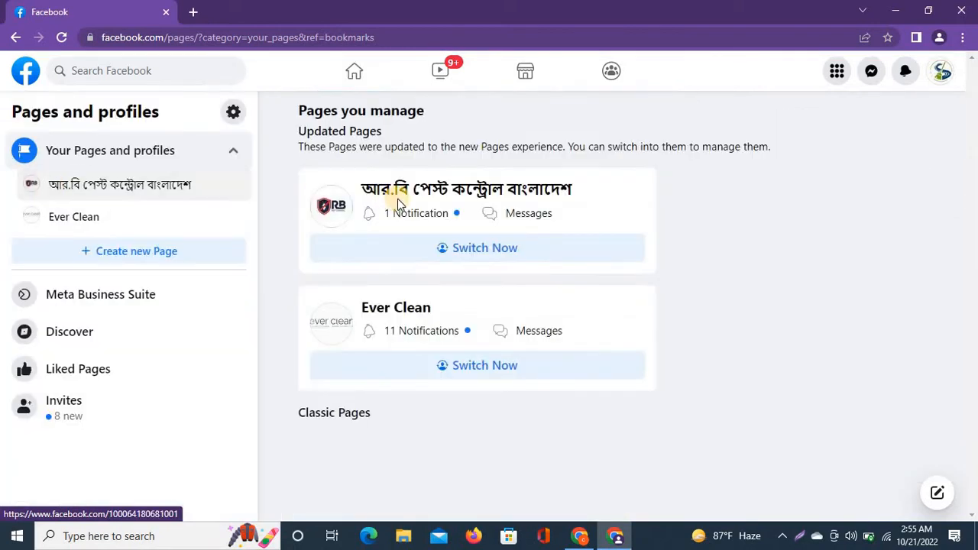
left_click(426, 200)
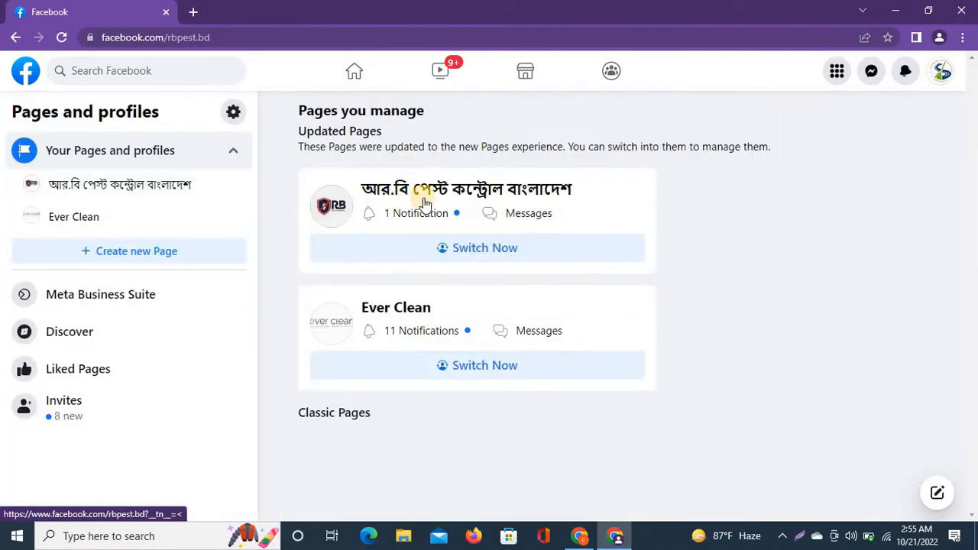
Look over the Page's cover image, profile picture and header section
scroll(545, 187, "down", 1)
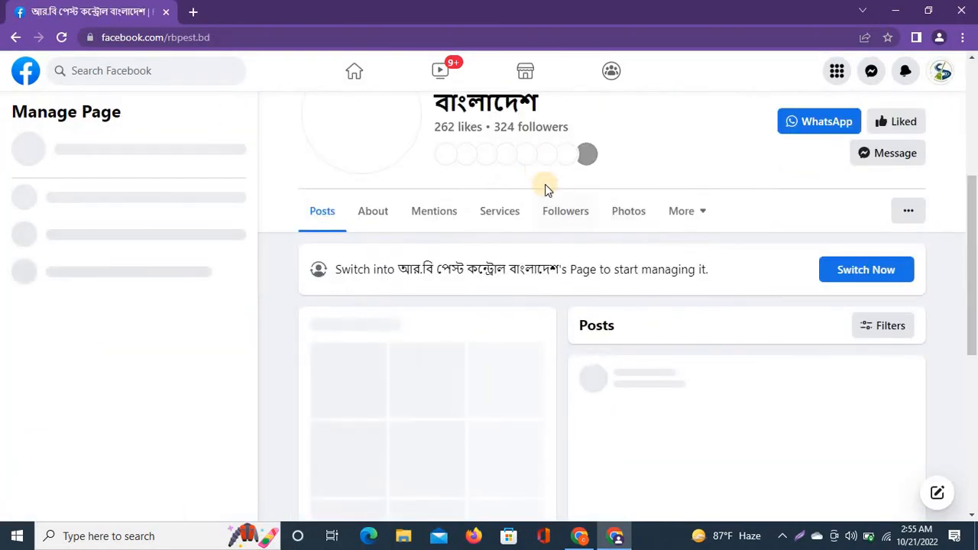
scroll(545, 187, "up", 2)
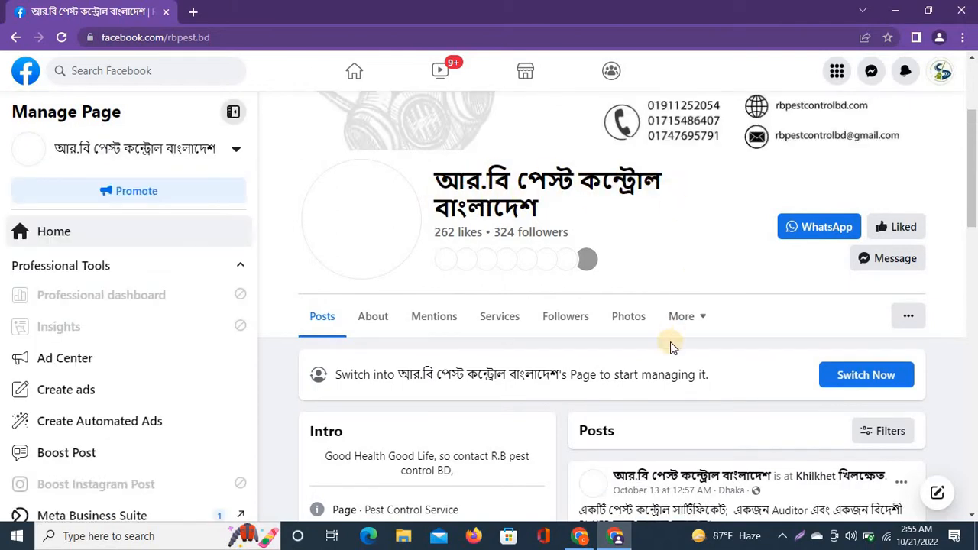
scroll(664, 314, "down", 2)
scroll(656, 284, "up", 5)
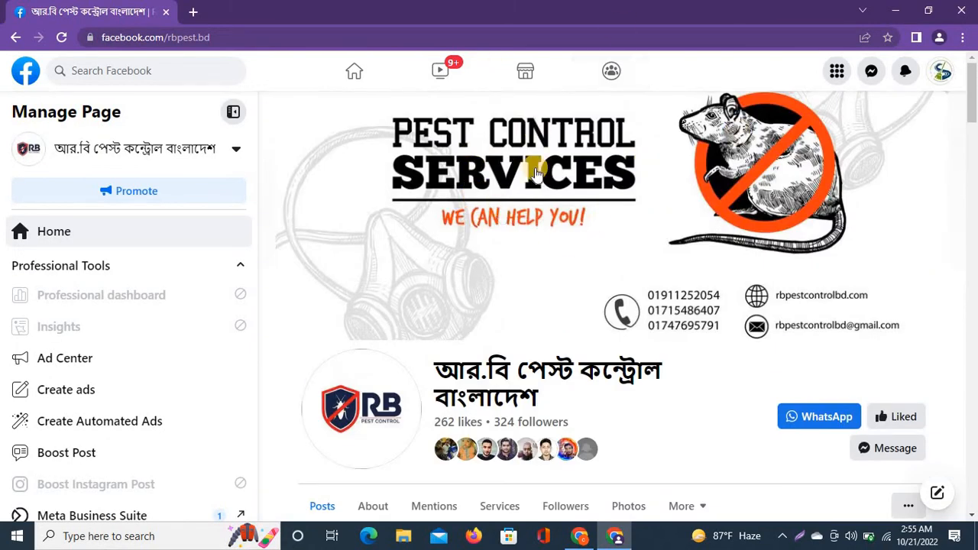
scroll(650, 372, "down", 5)
scroll(666, 306, "up", 4)
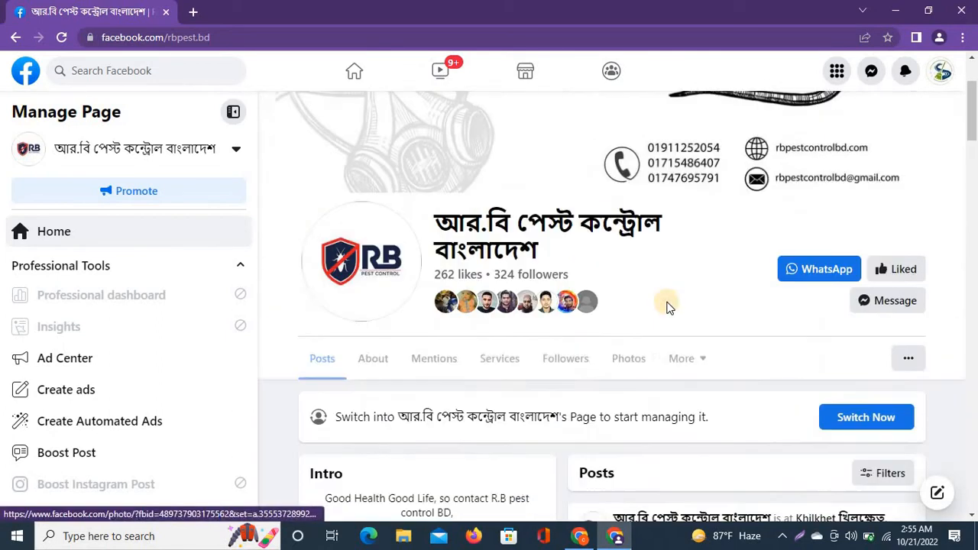
scroll(666, 305, "up", 2)
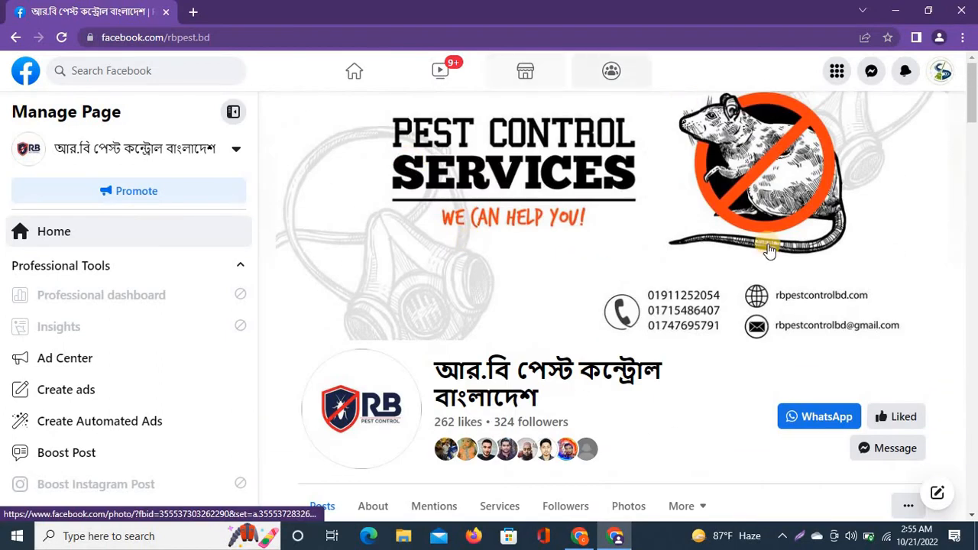
Browse the Page's intro details and its timeline posts to find a post suitable for boosting
scroll(738, 377, "down", 3)
scroll(694, 412, "down", 3)
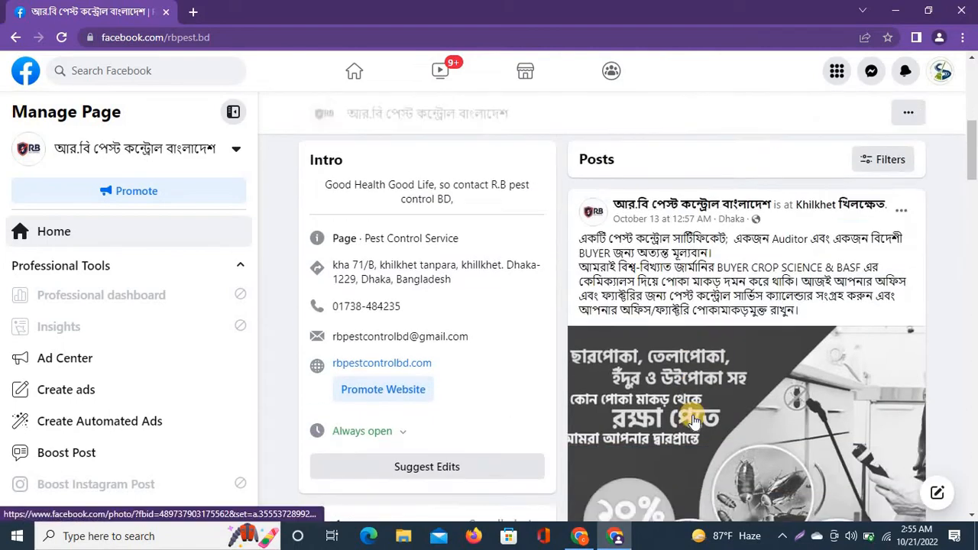
scroll(694, 419, "down", 3)
scroll(694, 313, "up", 2)
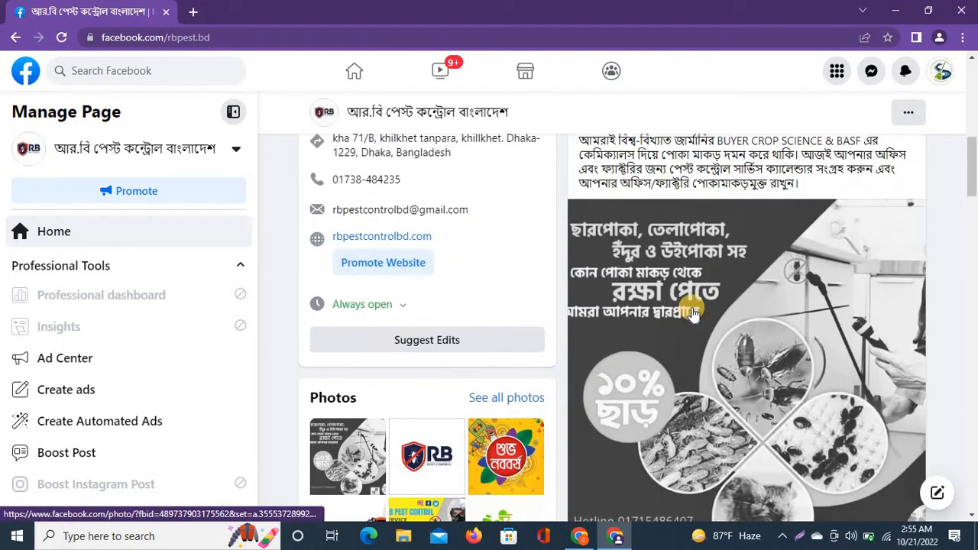
scroll(694, 313, "down", 2)
scroll(726, 305, "up", 5)
scroll(759, 302, "down", 2)
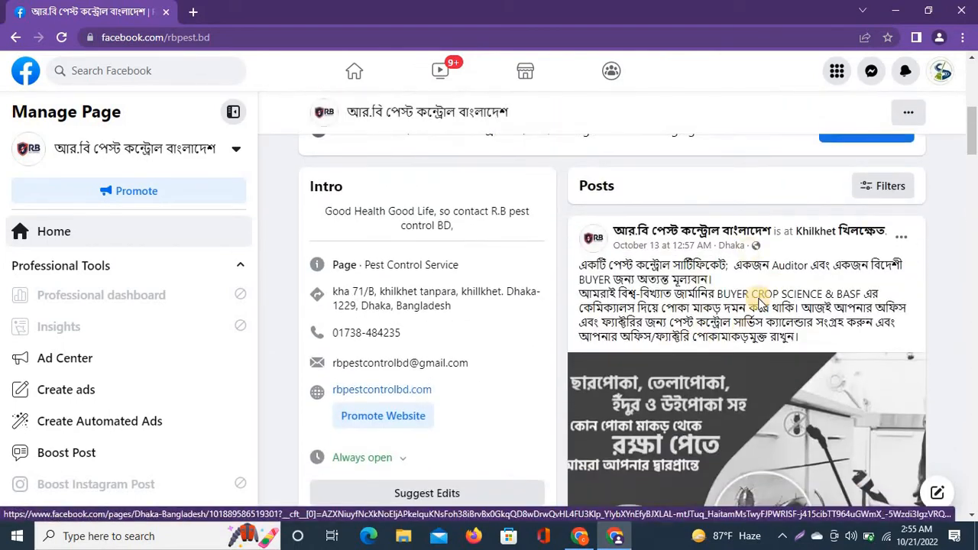
scroll(707, 439, "down", 6)
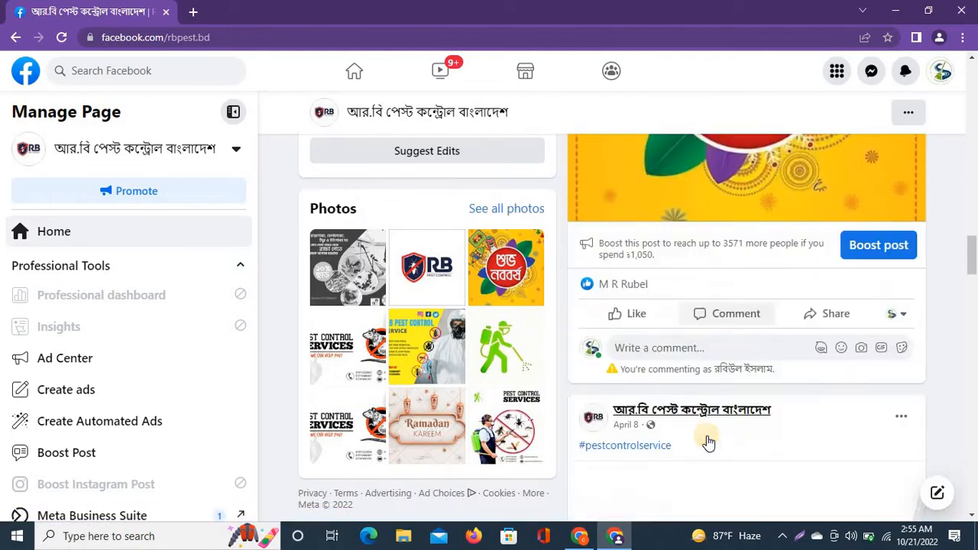
scroll(708, 442, "down", 5)
scroll(691, 414, "up", 10)
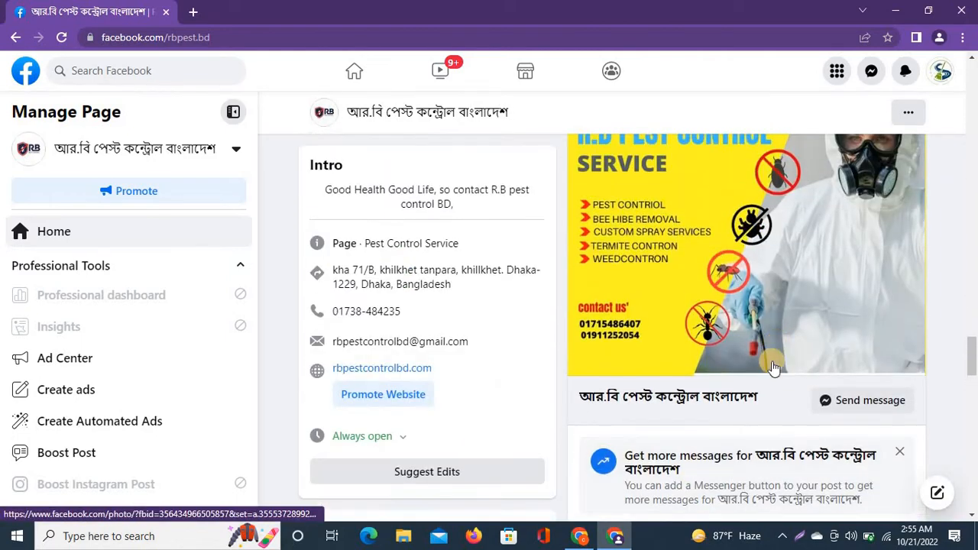
scroll(770, 355, "down", 8)
scroll(795, 321, "up", 3)
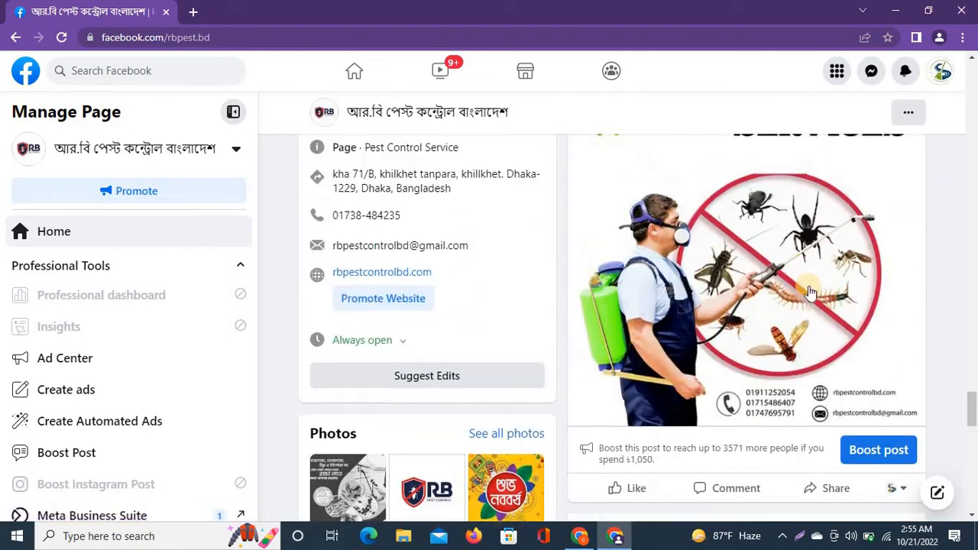
scroll(794, 328, "down", 10)
scroll(779, 359, "up", 4)
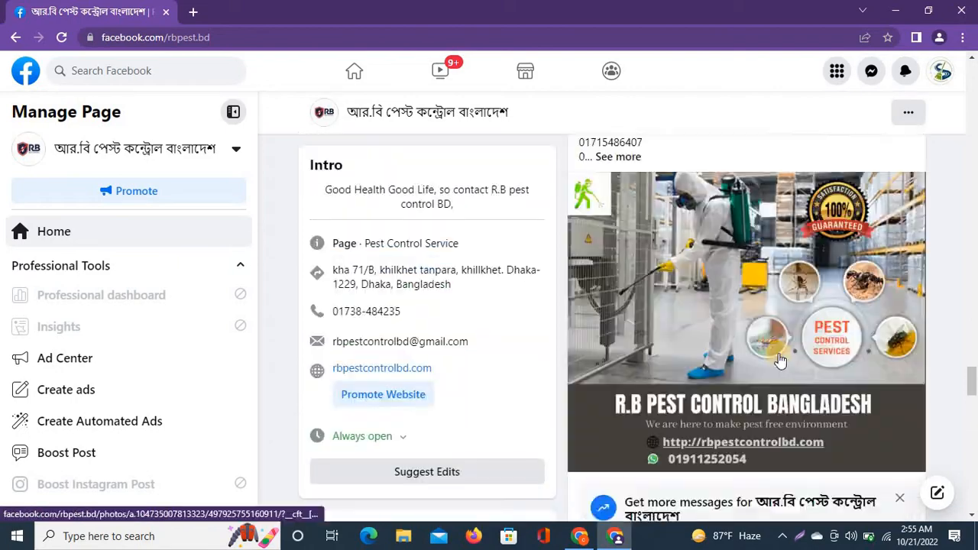
scroll(779, 359, "down", 15)
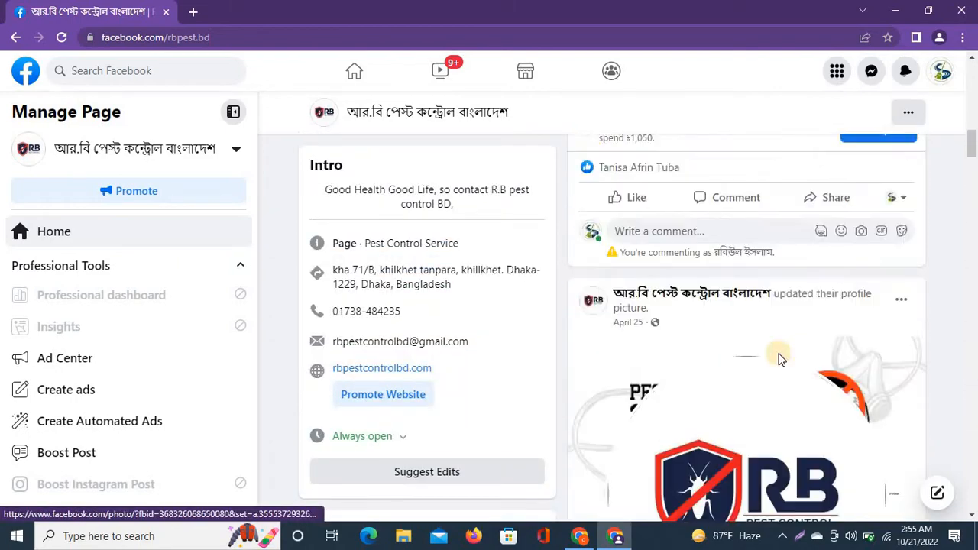
scroll(780, 359, "up", 15)
scroll(780, 359, "down", 6)
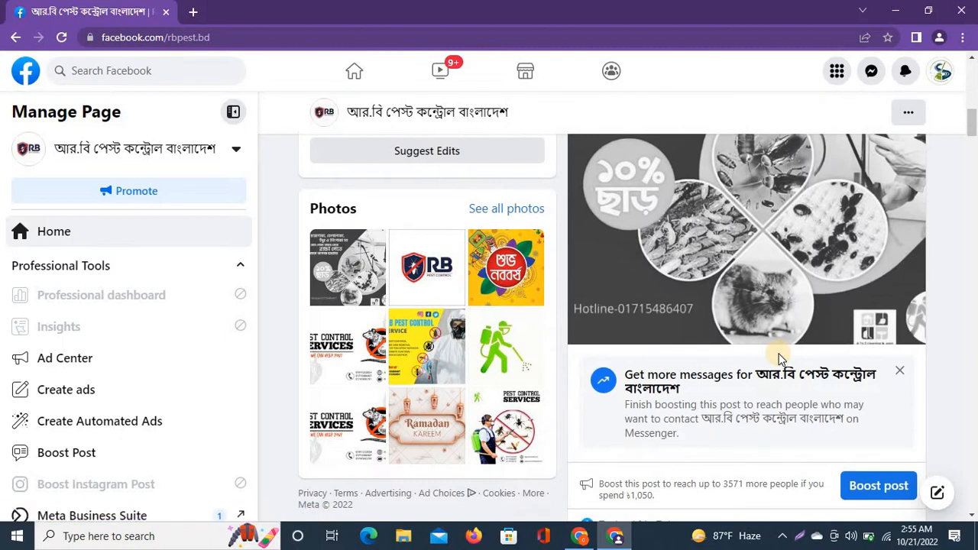
Start boosting the October 13 pest control post with the 10% discount image
scroll(779, 359, "up", 3)
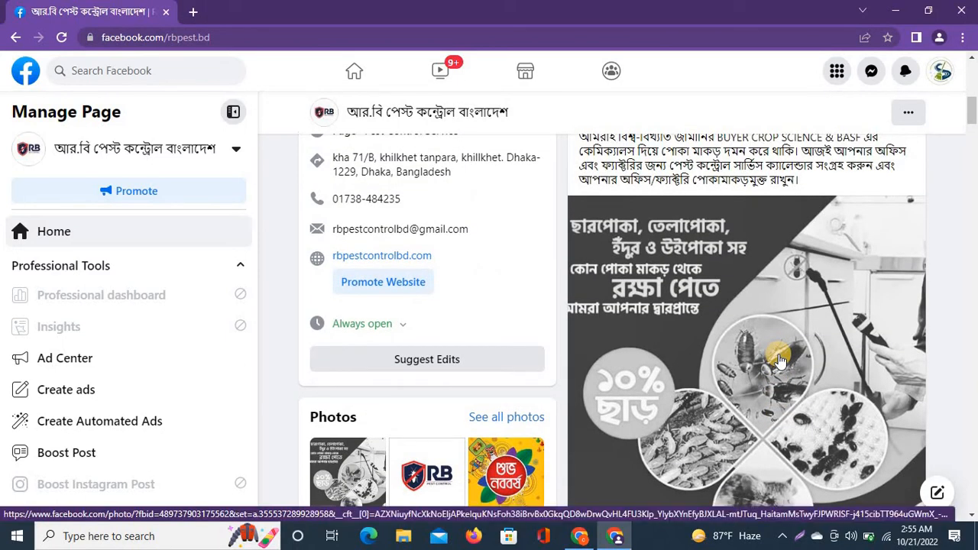
scroll(779, 359, "down", 3)
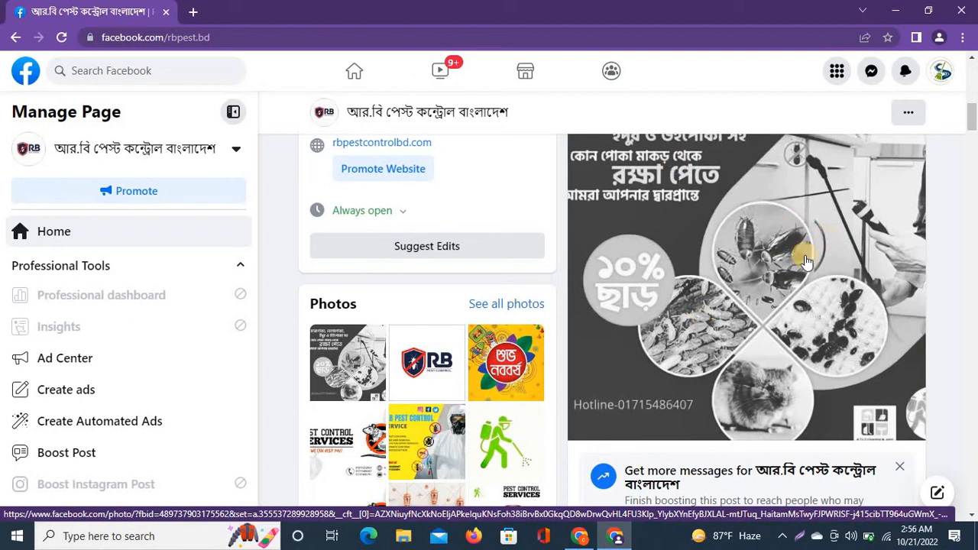
scroll(753, 269, "up", 2)
scroll(752, 269, "down", 2)
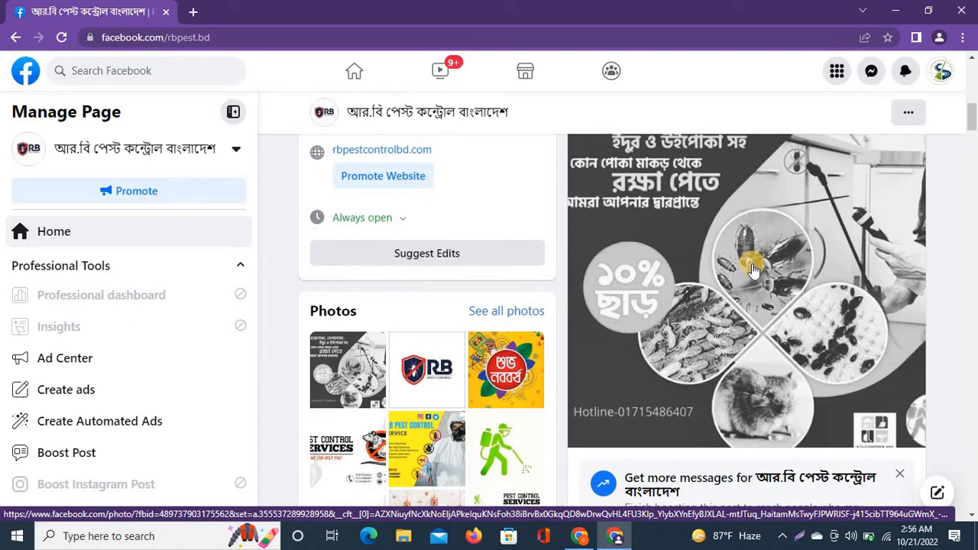
scroll(733, 351, "down", 3)
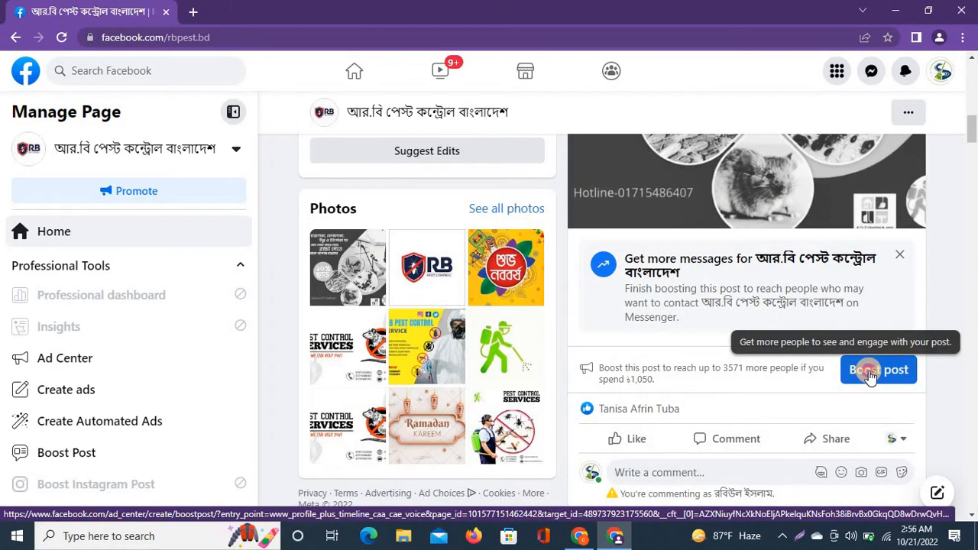
left_click(869, 373)
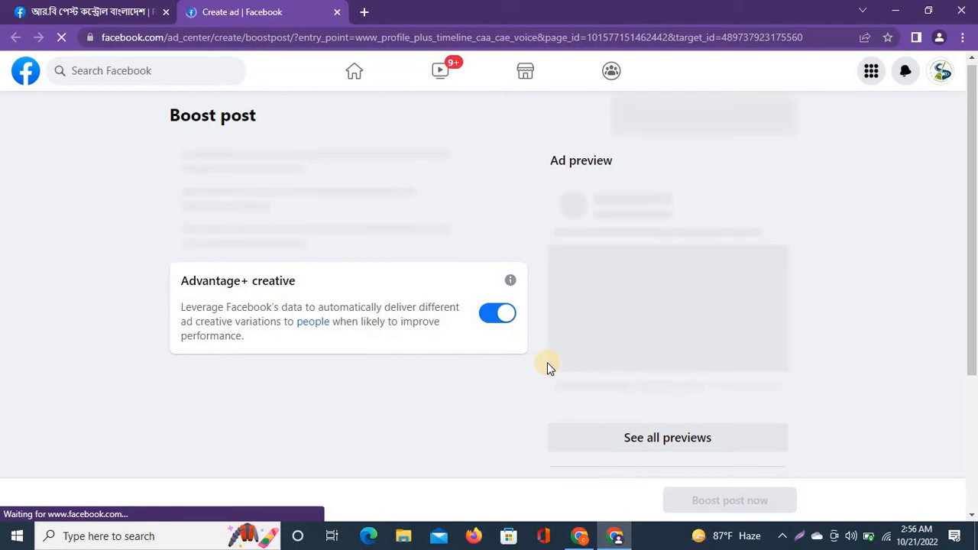
Change the ad's goal from Automatic to Get more messages and save the choice
scroll(544, 322, "down", 3)
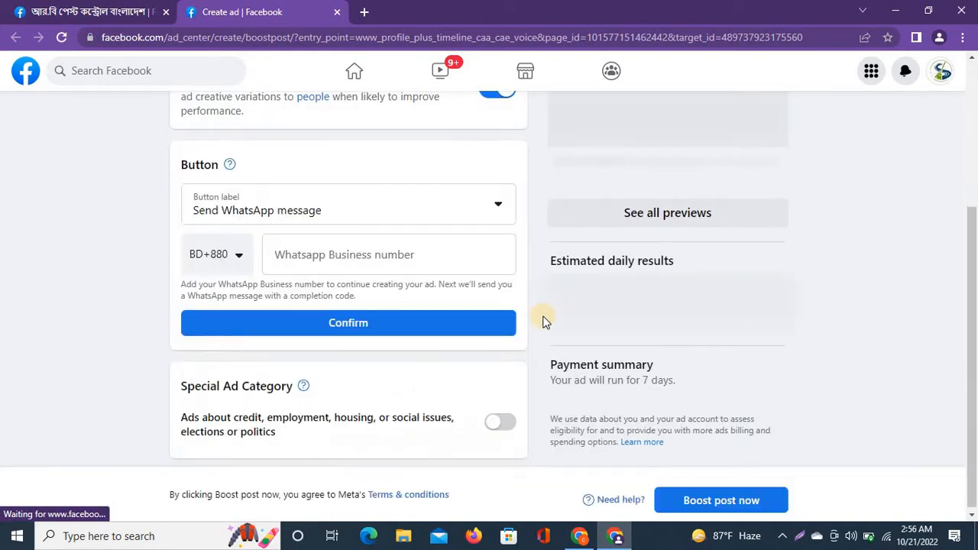
scroll(542, 252, "up", 3)
scroll(542, 236, "down", 3)
scroll(540, 235, "up", 3)
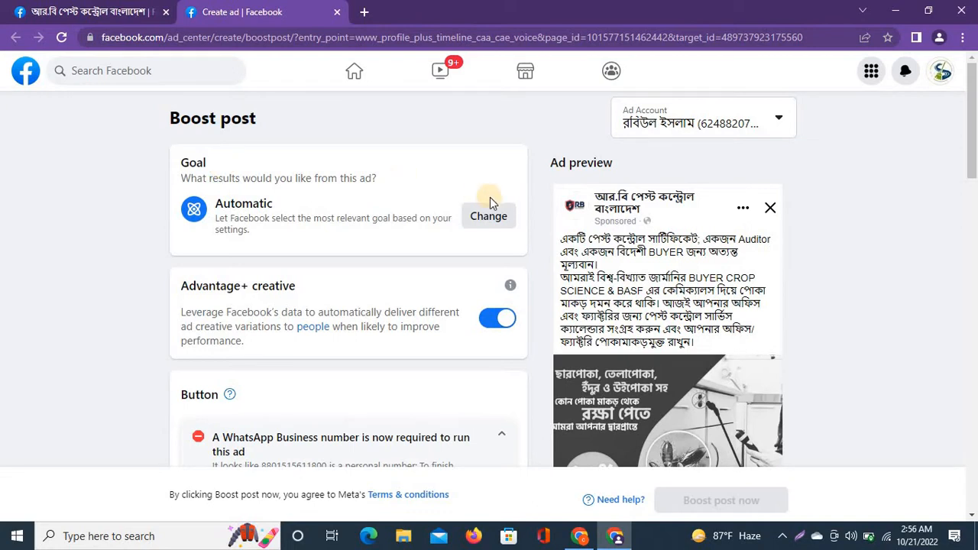
left_click(487, 217)
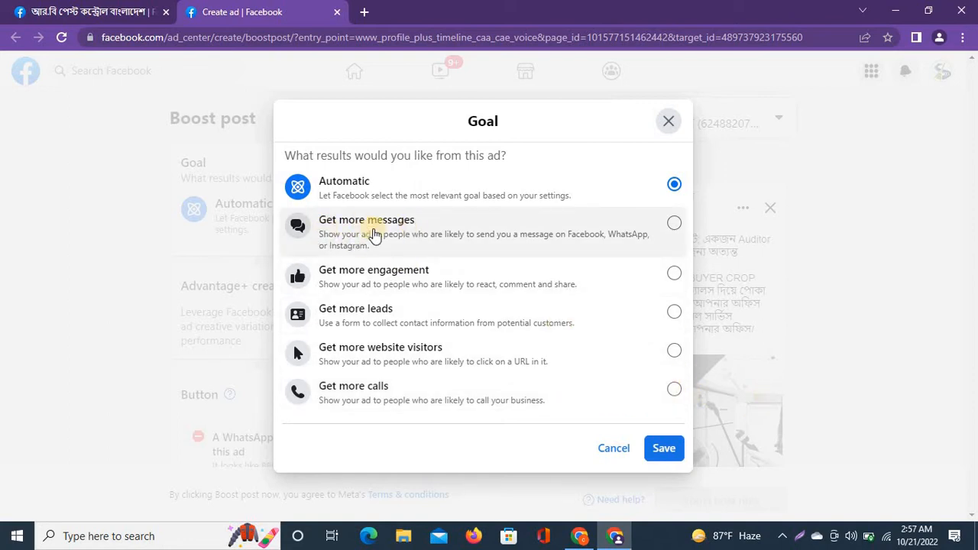
left_click(673, 225)
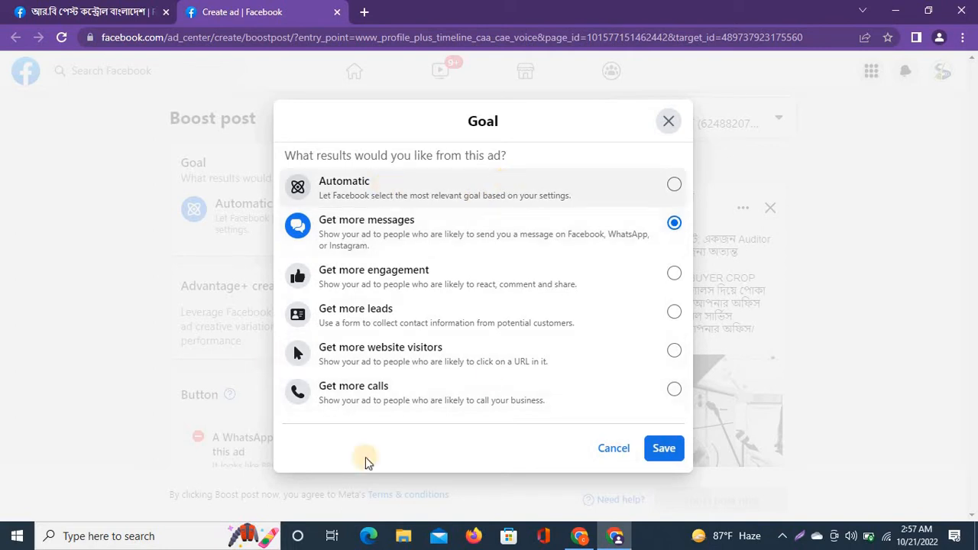
left_click(648, 446)
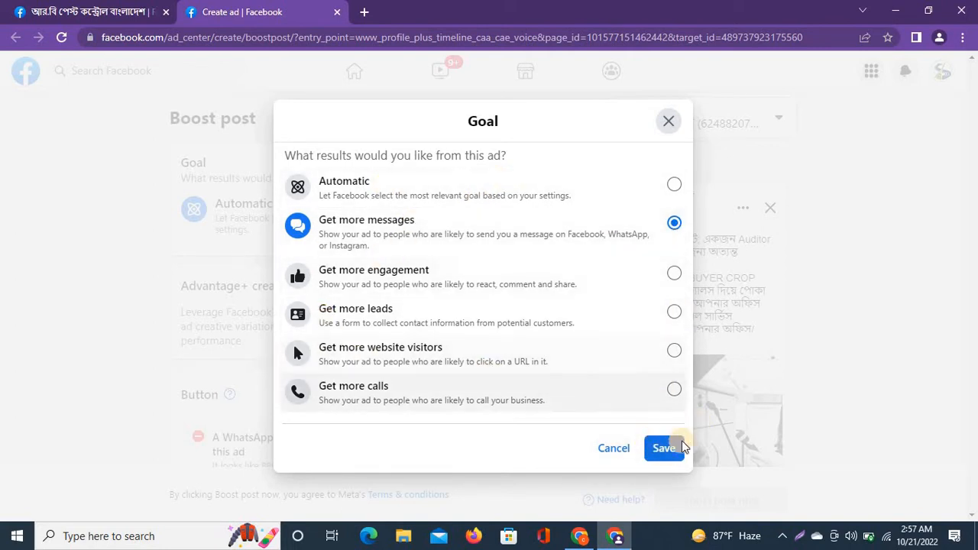
left_click(677, 449)
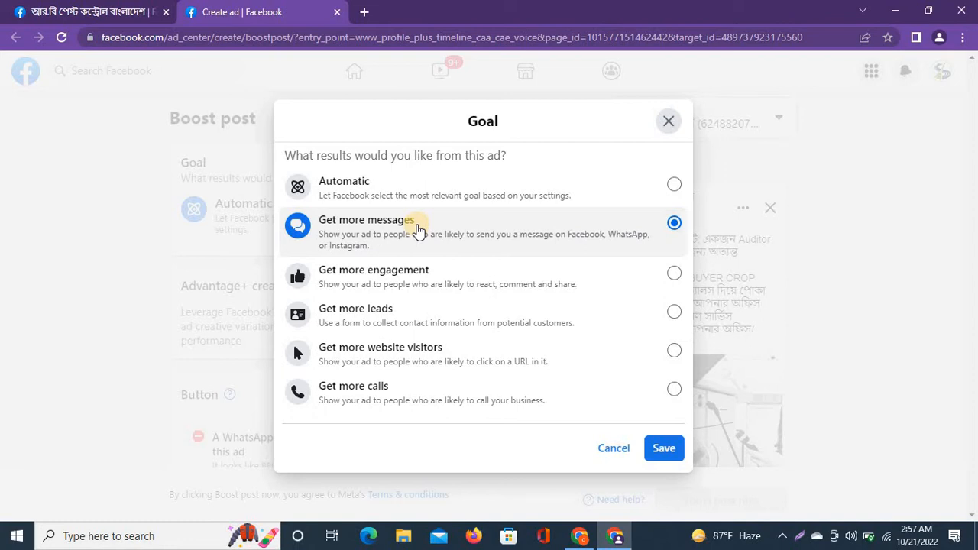
left_click(665, 450)
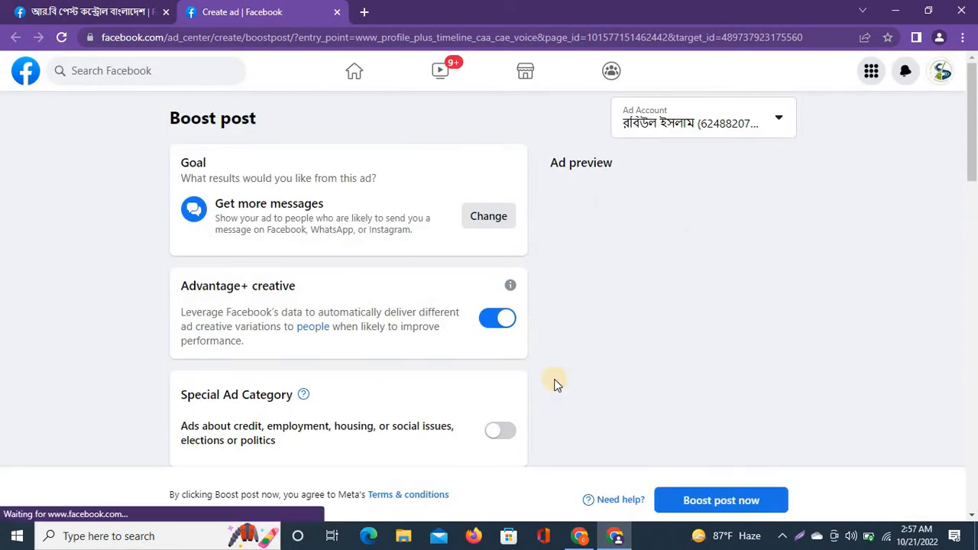
Review the boost settings for Advantage+ creative, Special Ad Category and Messaging Apps together with the ad preview
scroll(555, 384, "down", 1)
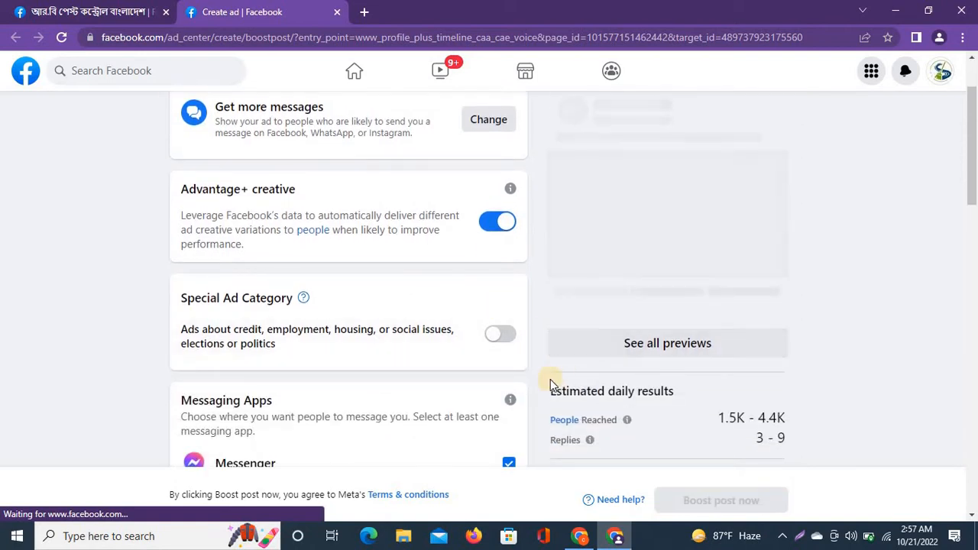
scroll(553, 382, "down", 1)
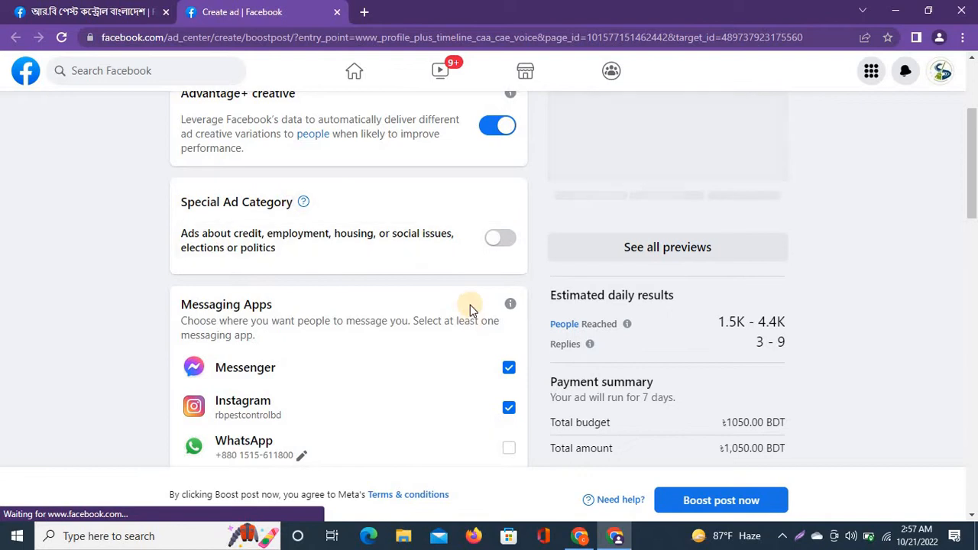
scroll(469, 307, "down", 1)
scroll(420, 169, "up", 1)
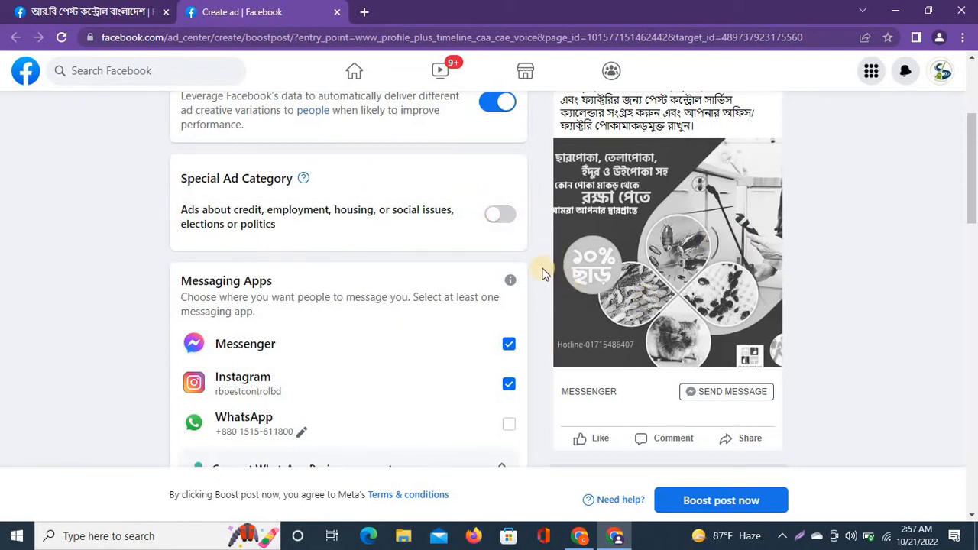
scroll(545, 273, "down", 2)
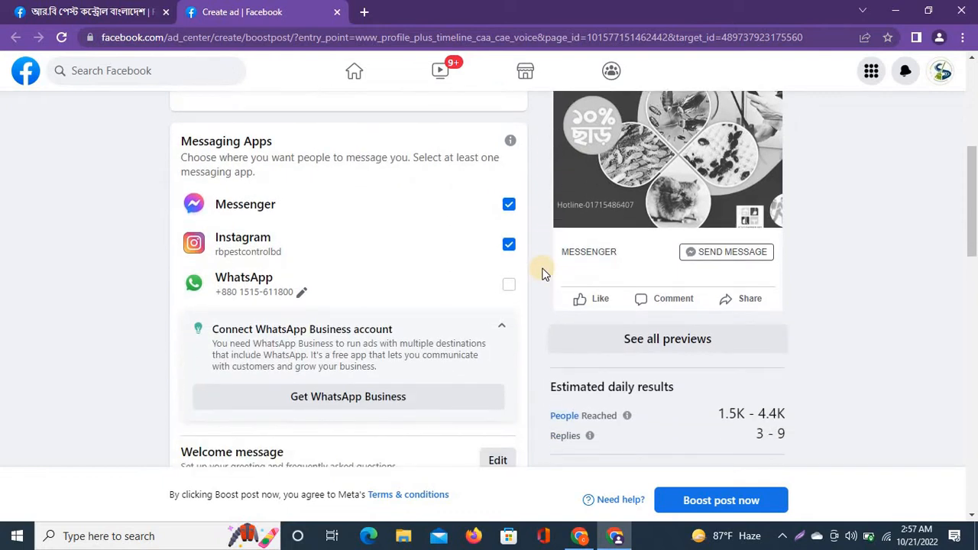
scroll(349, 212, "up", 6)
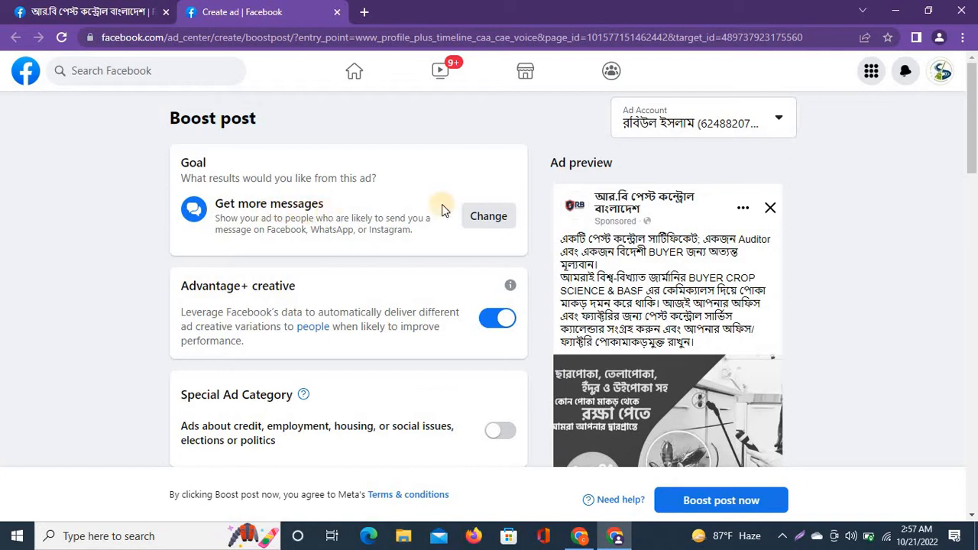
scroll(579, 336, "down", 3)
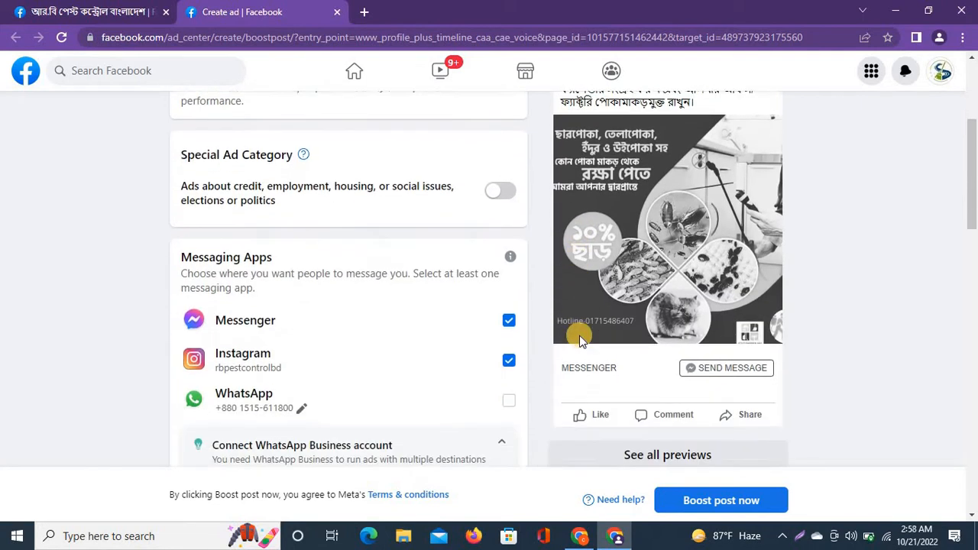
scroll(579, 336, "down", 1)
scroll(547, 270, "up", 1)
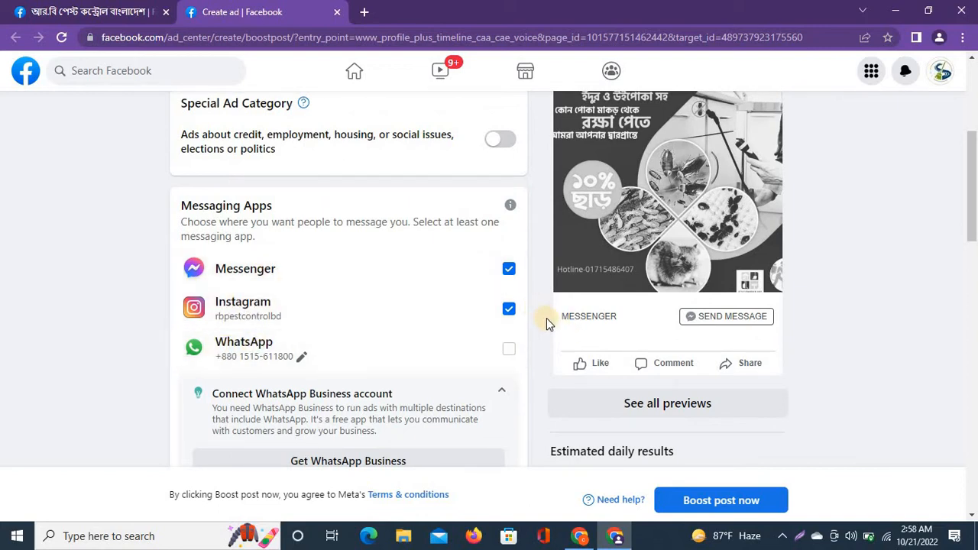
scroll(547, 320, "up", 1)
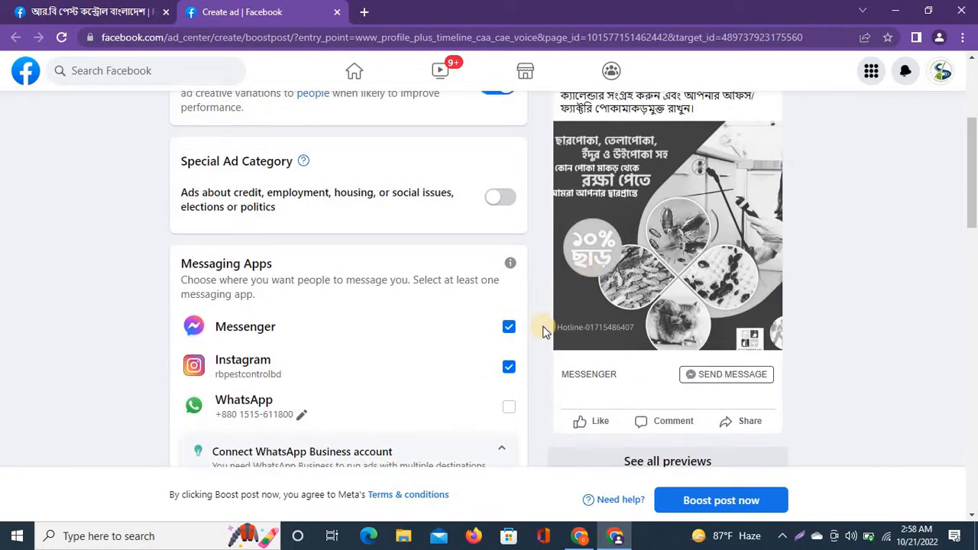
scroll(547, 331, "down", 1)
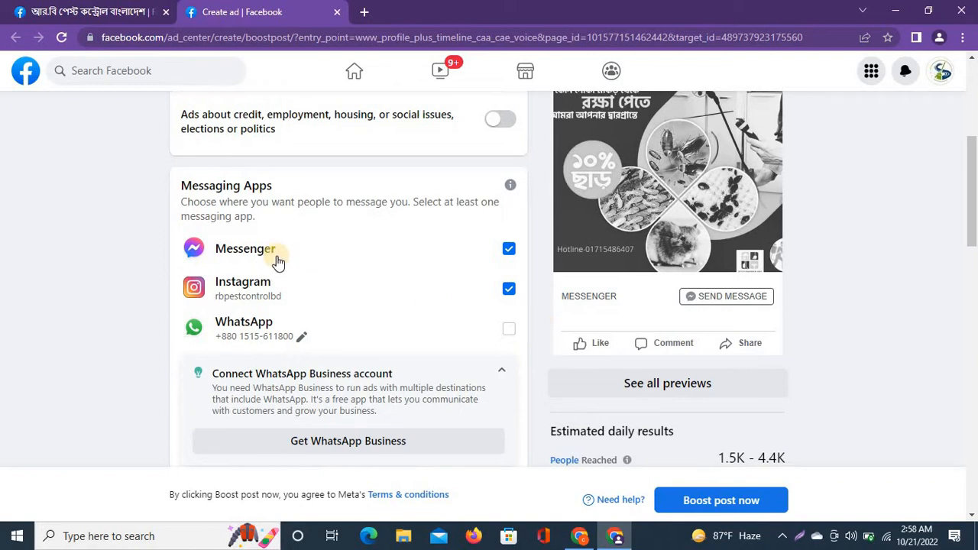
Deselect Instagram in the ad's Messaging Apps so people can send messages only through Messenger
left_click(502, 296)
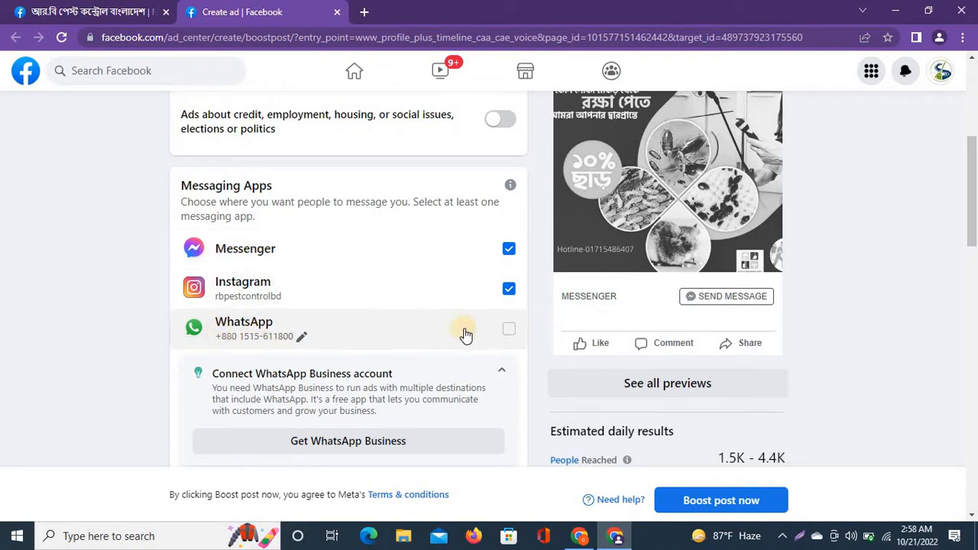
left_click(502, 330)
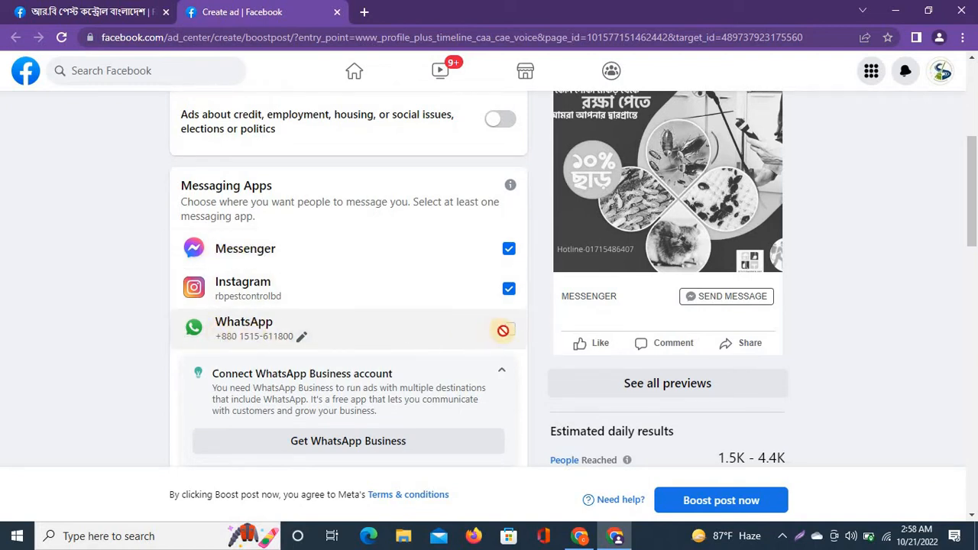
left_click(509, 288)
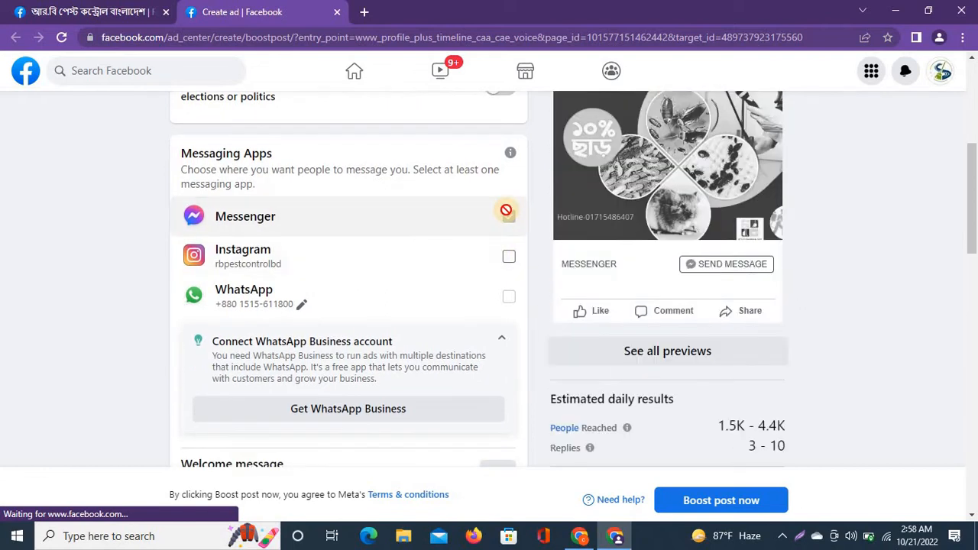
Open the ad's welcome message for editing and remove all of its frequently asked questions
scroll(542, 378, "down", 3)
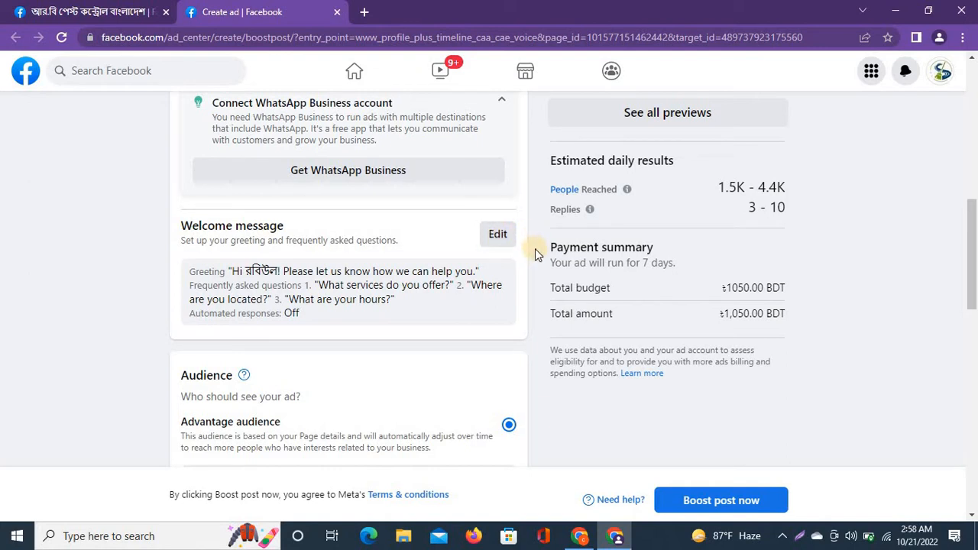
left_click(497, 236)
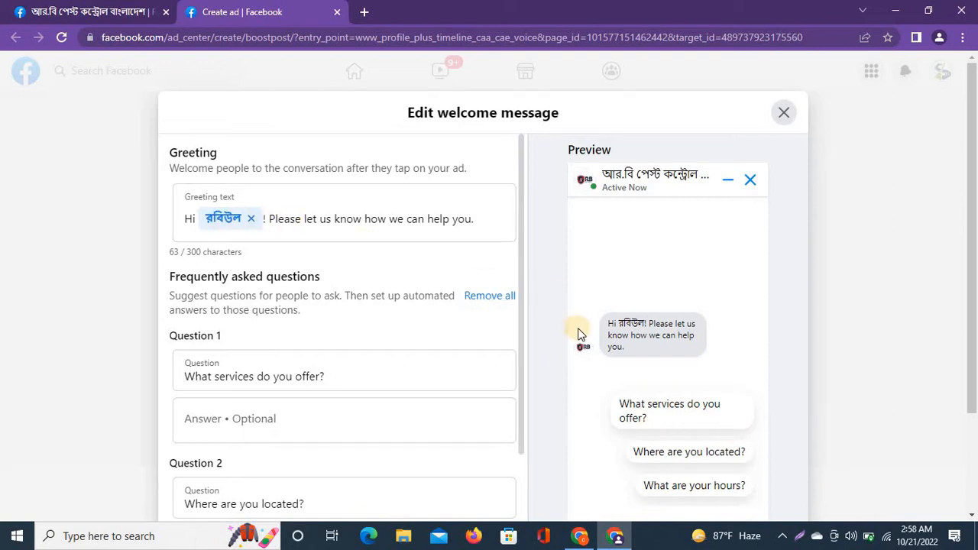
left_click(502, 298)
left_click(604, 329)
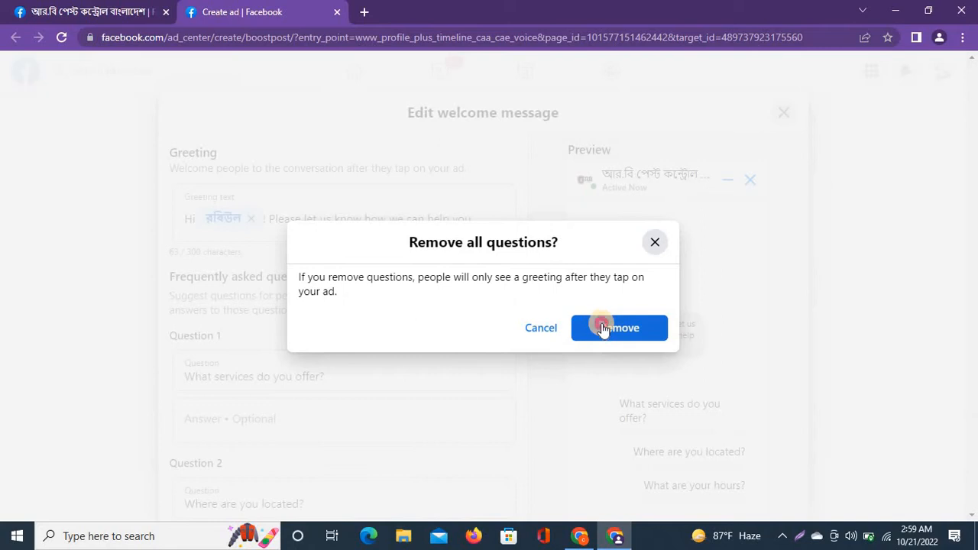
Replace the whole greeting text of the welcome message with "thank you for smg"
scroll(578, 378, "down", 2)
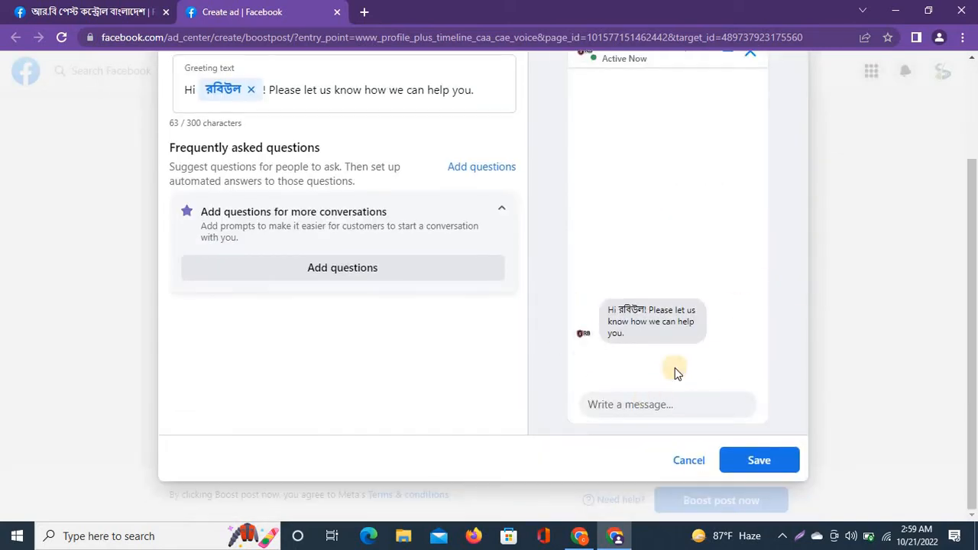
scroll(563, 313, "up", 2)
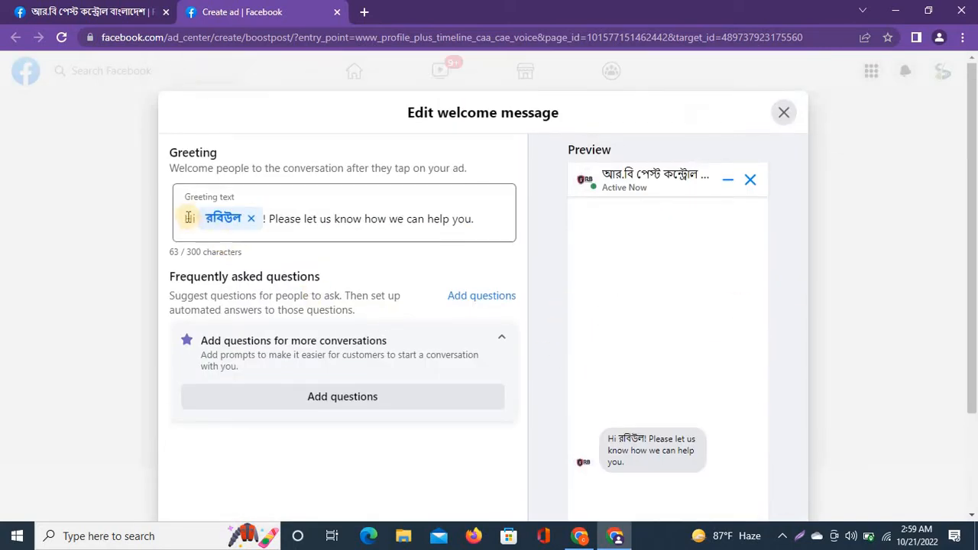
left_click_drag(474, 218, 389, 219)
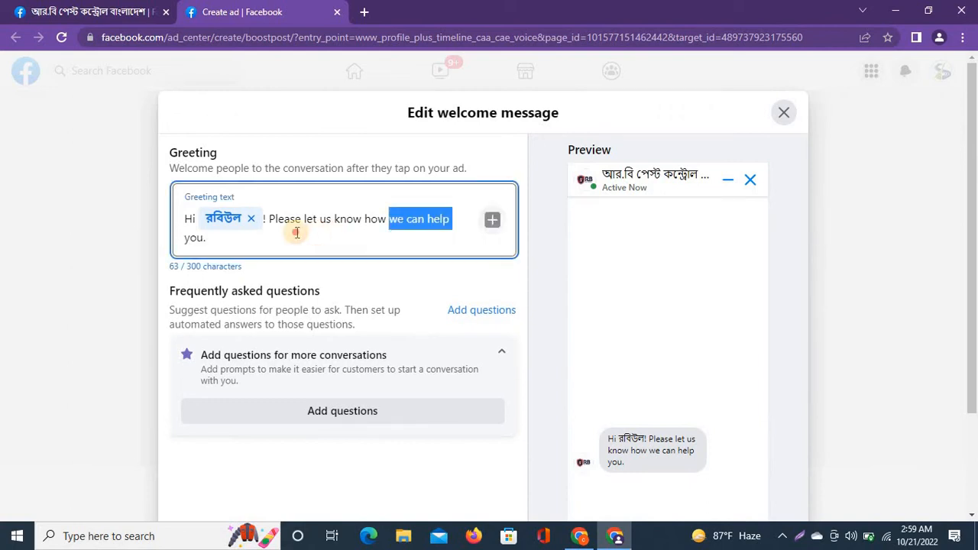
left_click_drag(296, 233, 169, 215)
key("BackSpace")
key("BackSpace")
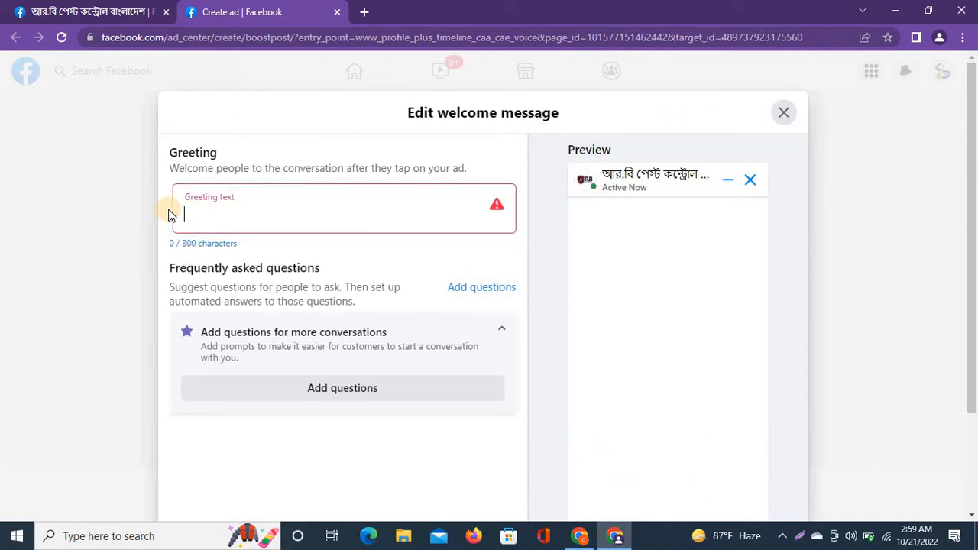
type("than")
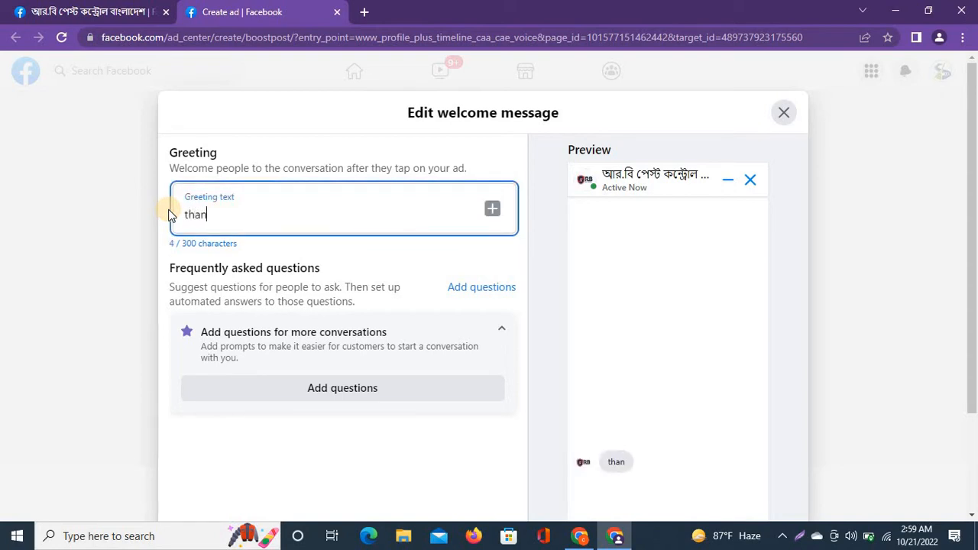
type("k you f")
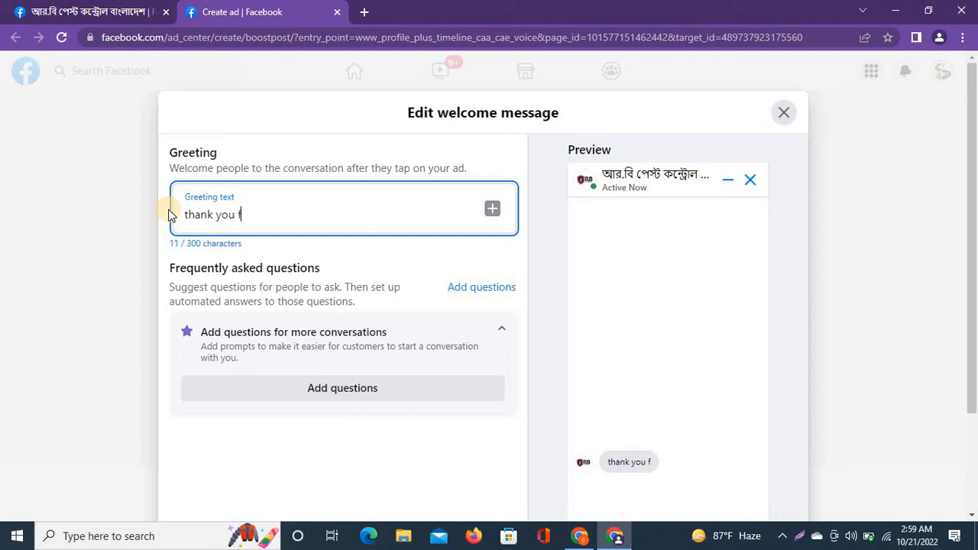
type("or smg")
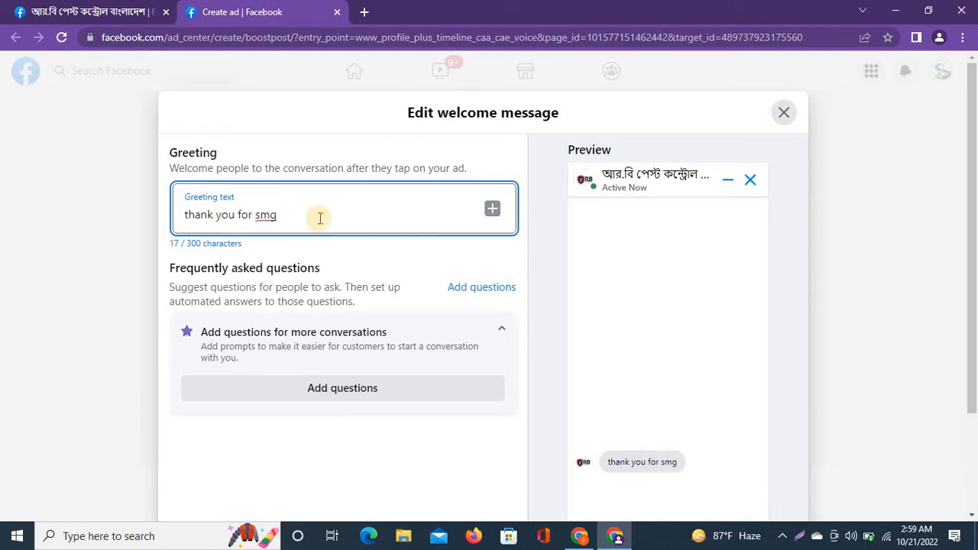
right_click(264, 218)
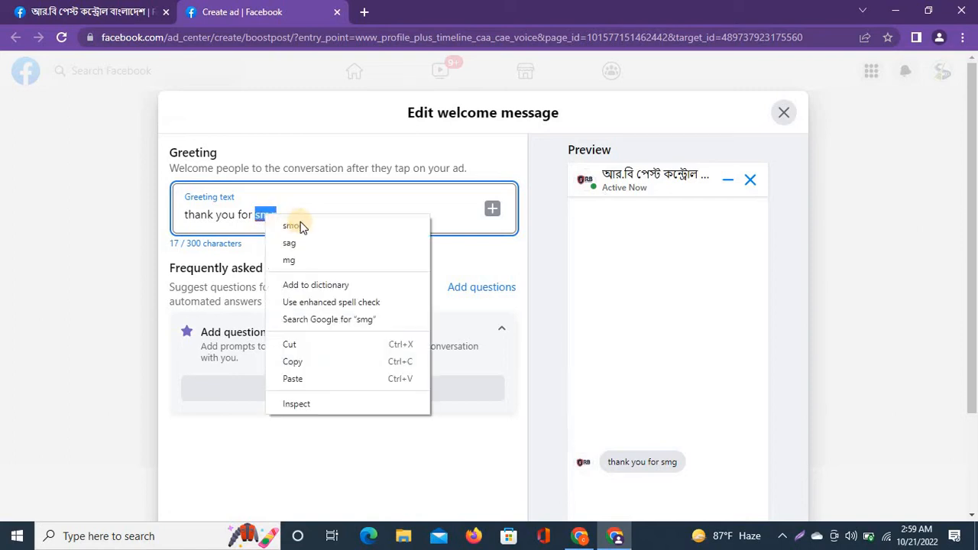
left_click(538, 235)
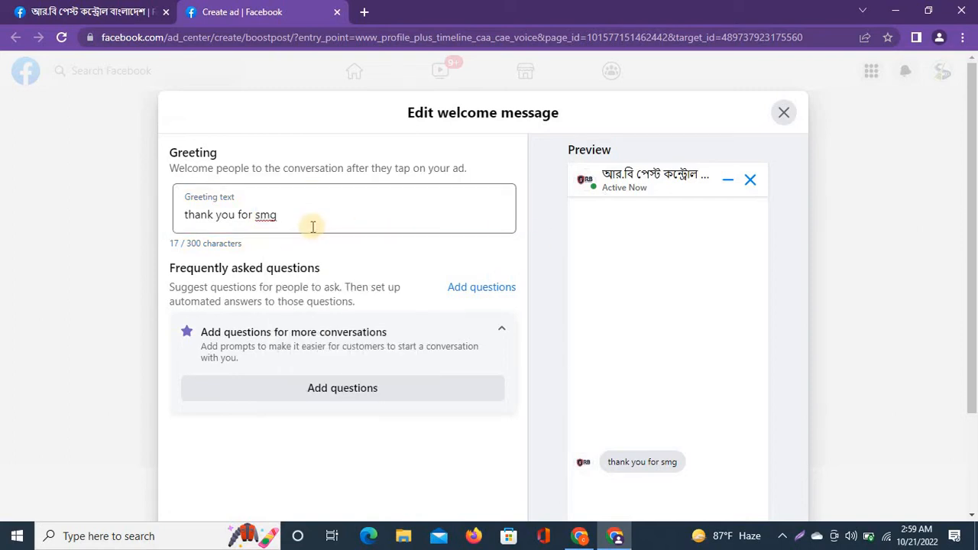
Check the new greeting, the questions section and the chat preview of the welcome message
scroll(531, 329, "down", 1)
scroll(550, 344, "up", 1)
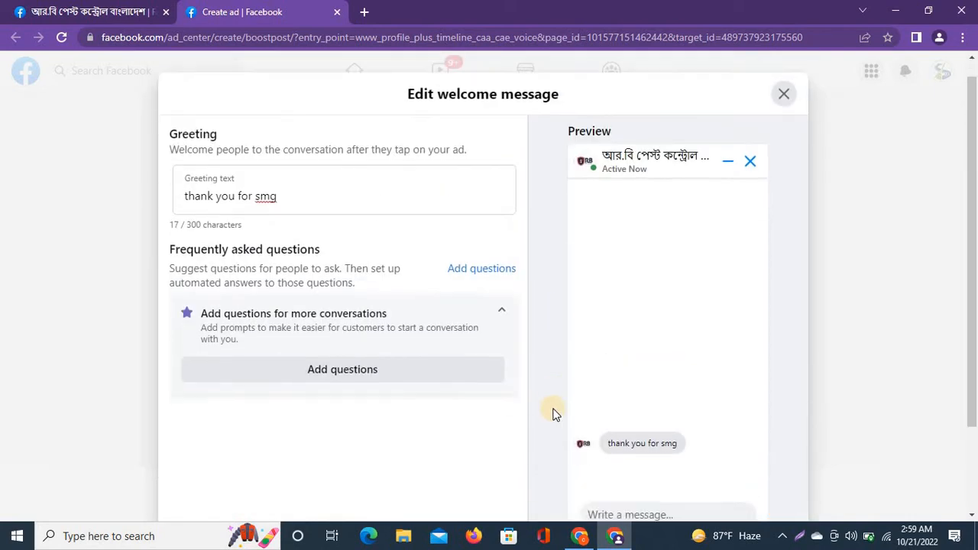
scroll(588, 390, "down", 2)
scroll(544, 295, "up", 2)
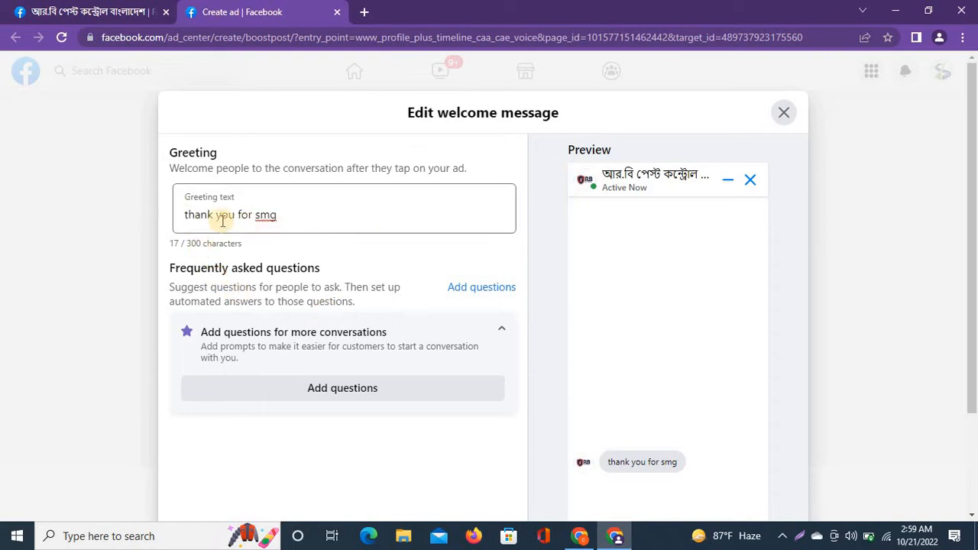
scroll(539, 378, "down", 2)
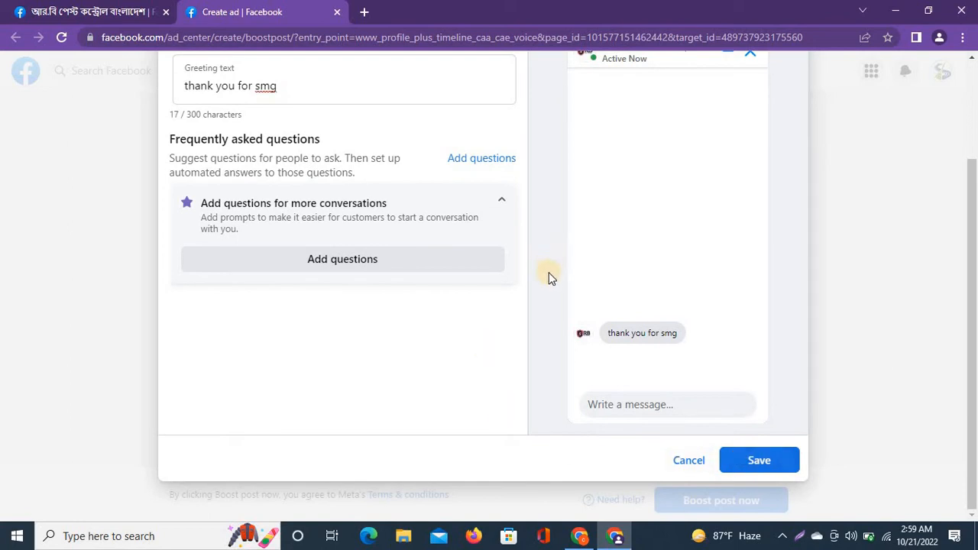
scroll(549, 272, "up", 1)
scroll(764, 344, "down", 1)
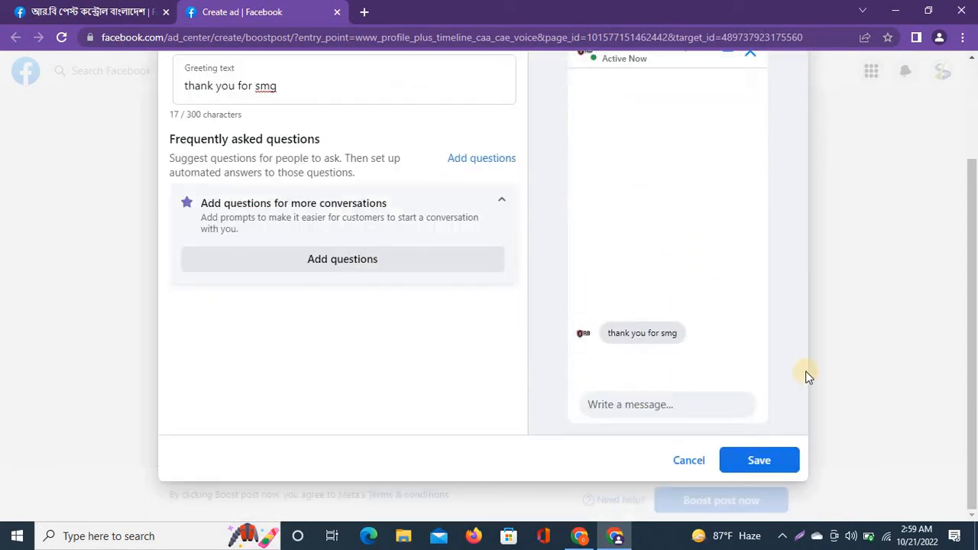
Save the edited welcome message for the ad
left_click(751, 471)
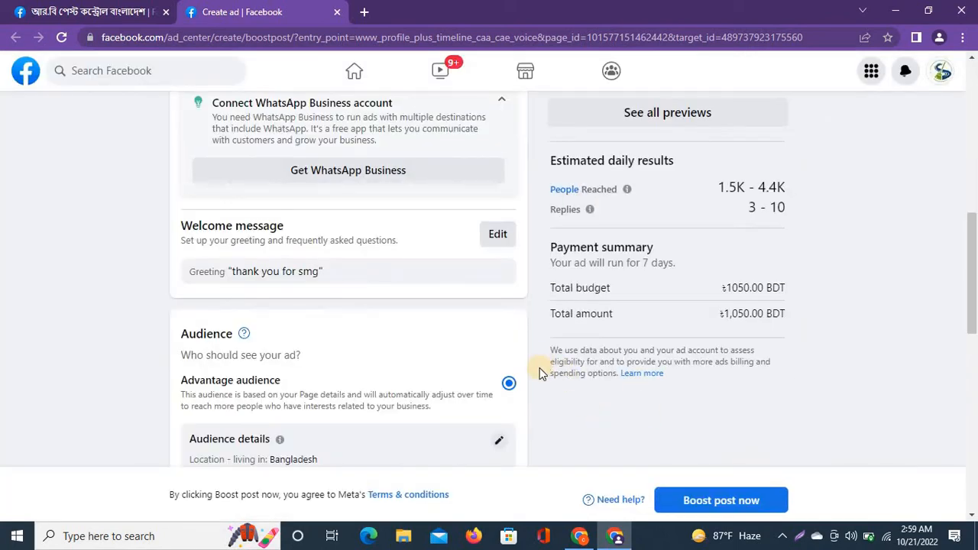
scroll(539, 368, "down", 1)
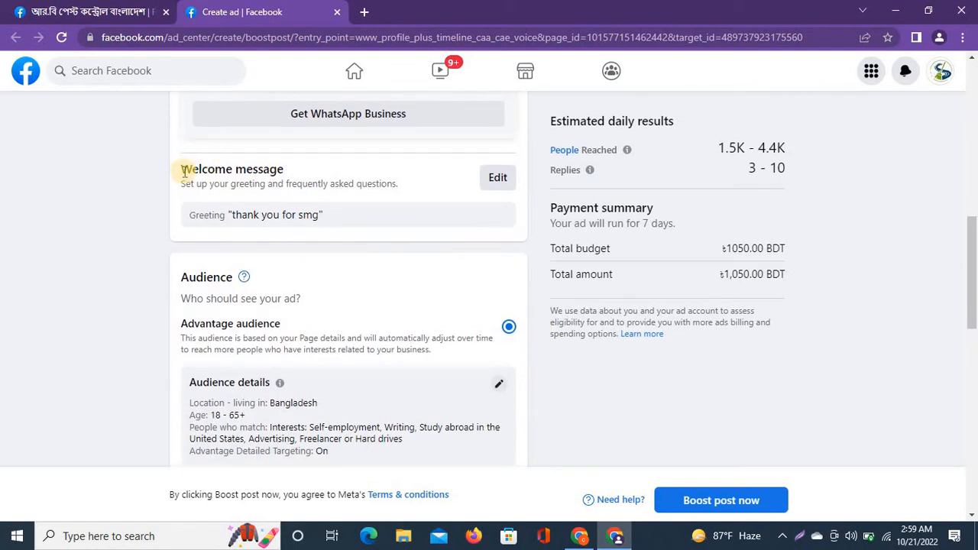
scroll(539, 343, "down", 1)
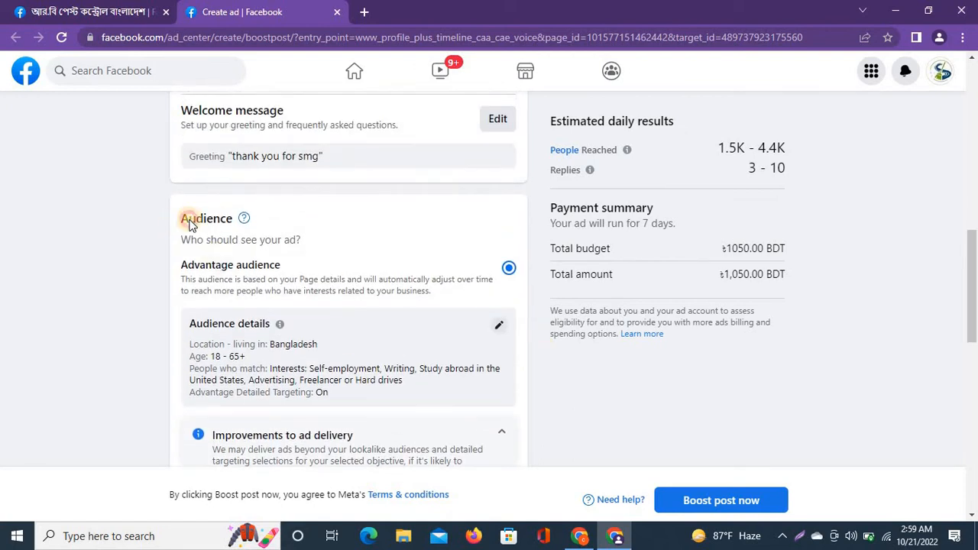
Examine the ad's Audience section, including the Advantage audience details and the alternative audience options
left_click_drag(181, 219, 231, 221)
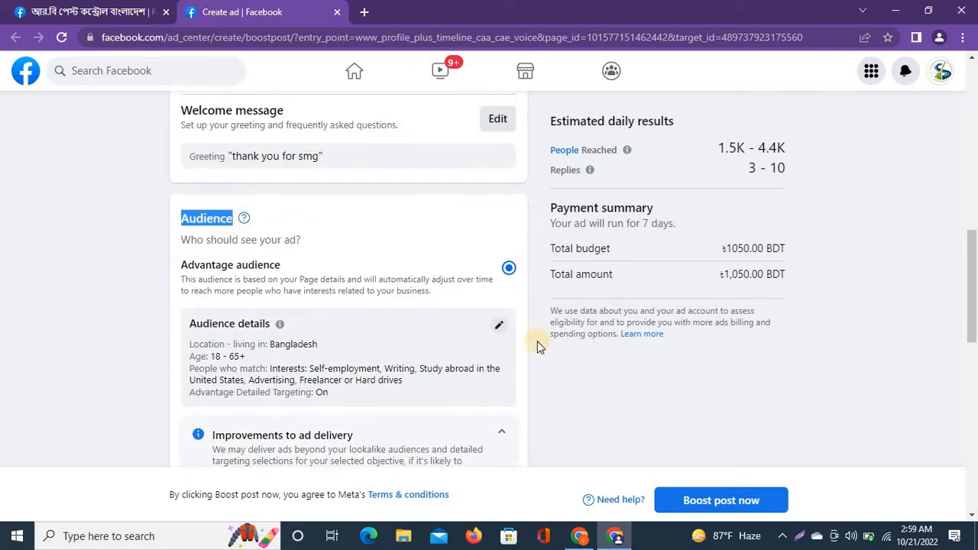
key("super+Tab")
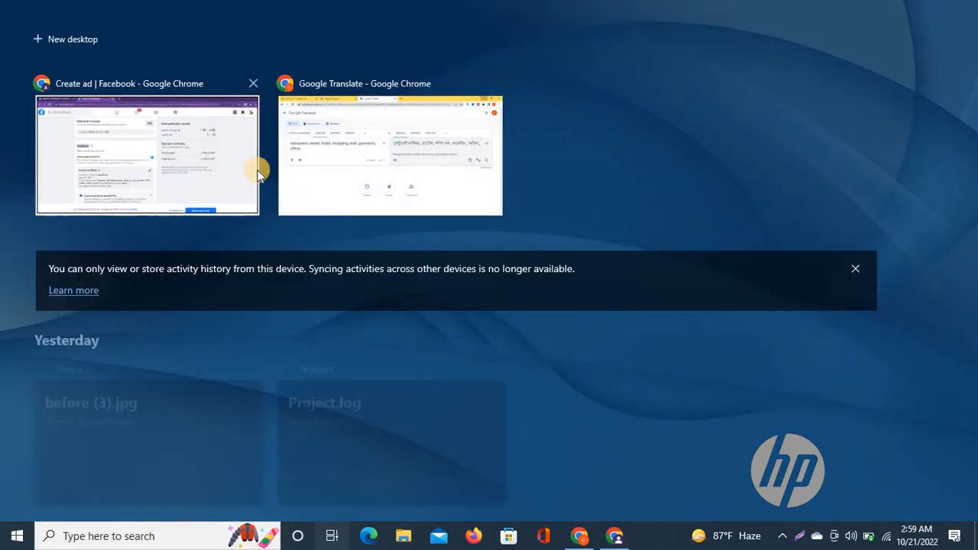
left_click(258, 168)
scroll(549, 350, "down", 1)
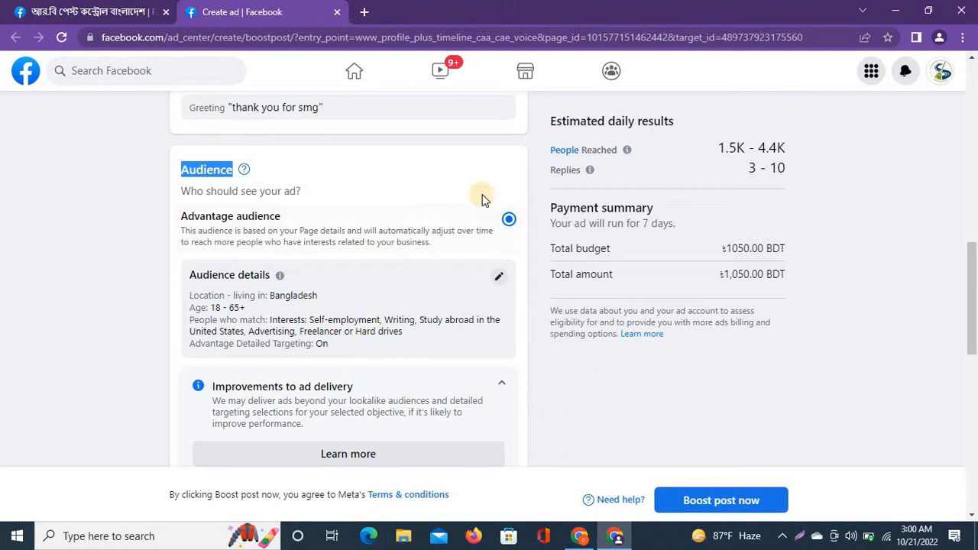
left_click(285, 172)
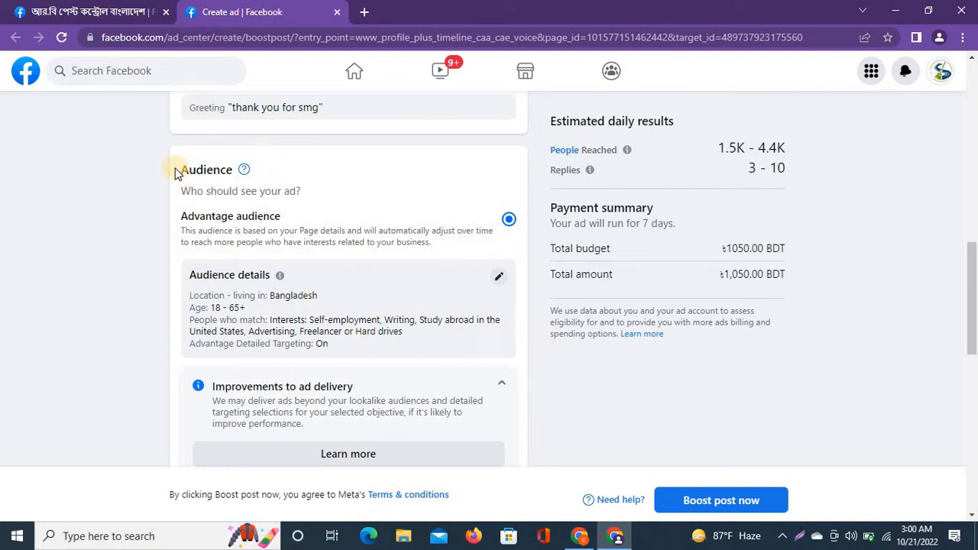
scroll(544, 308, "down", 2)
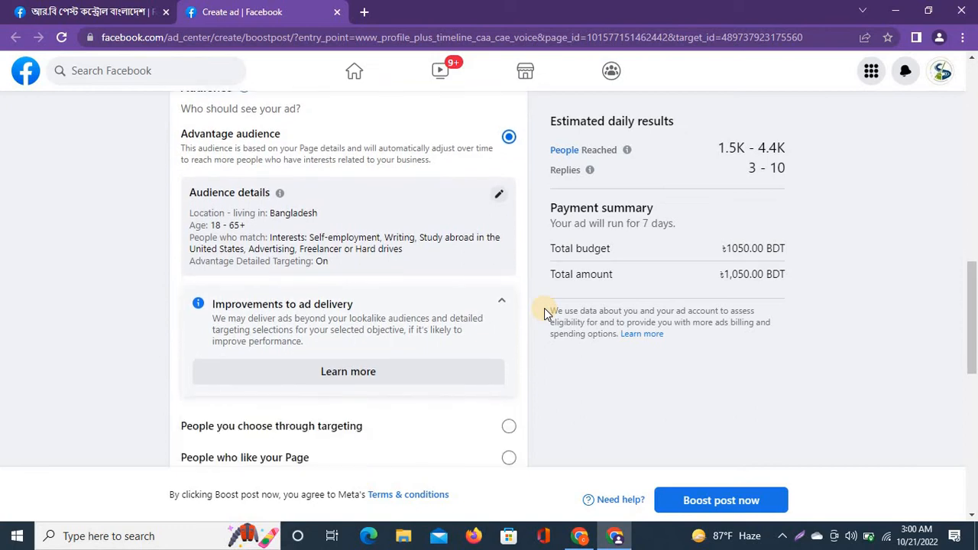
scroll(544, 313, "down", 2)
scroll(544, 308, "up", 3)
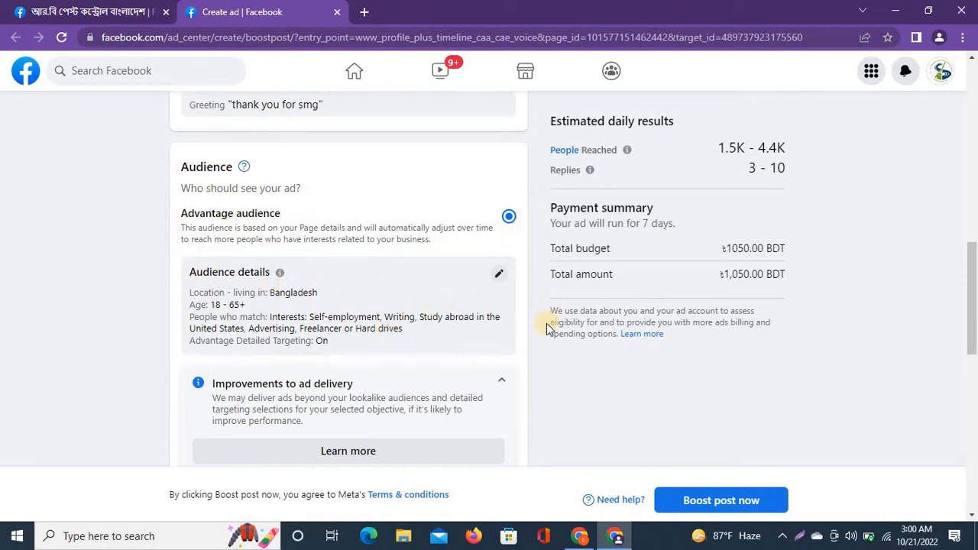
scroll(539, 413, "down", 4)
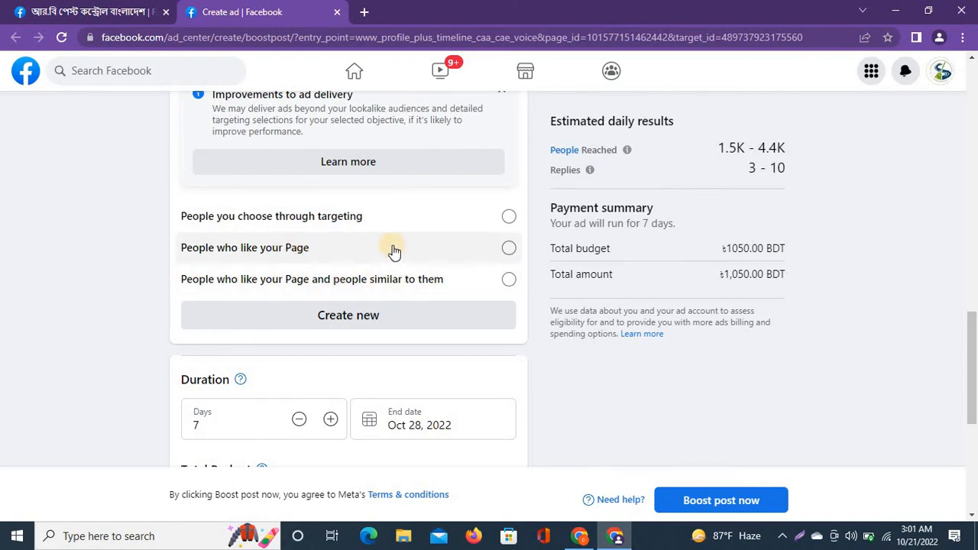
Select people chosen through targeting as the ad's audience and open its audience details for editing
scroll(394, 252, "up", 1)
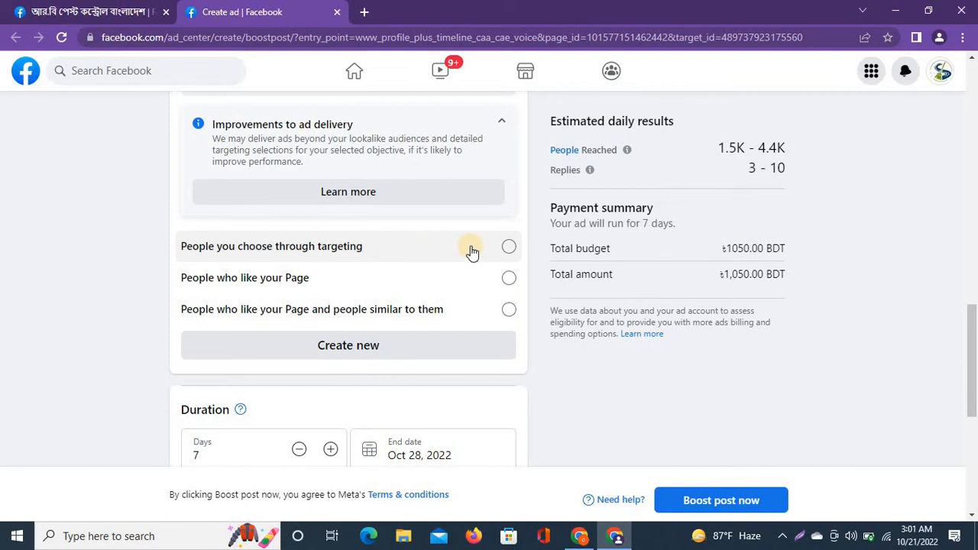
left_click(509, 246)
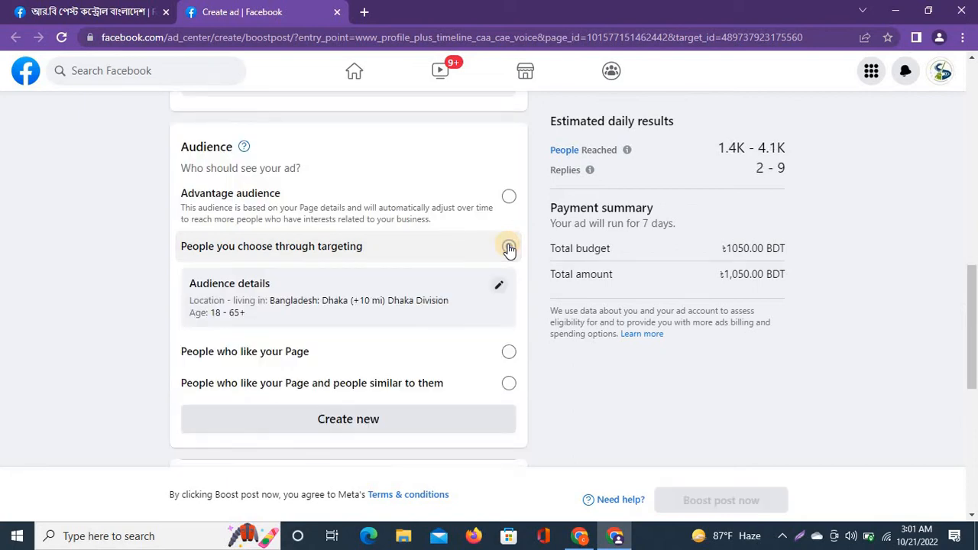
left_click(498, 284)
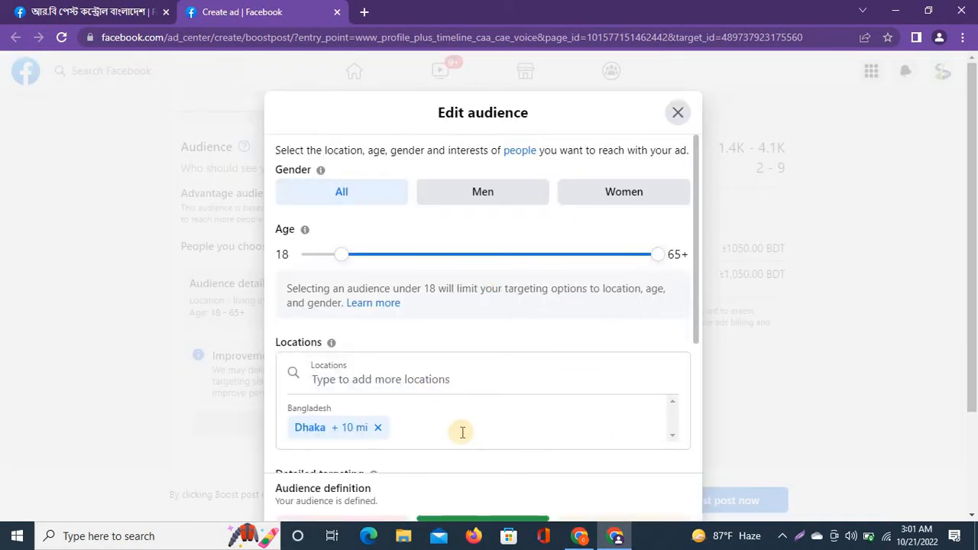
scroll(461, 430, "down", 3)
scroll(517, 376, "up", 3)
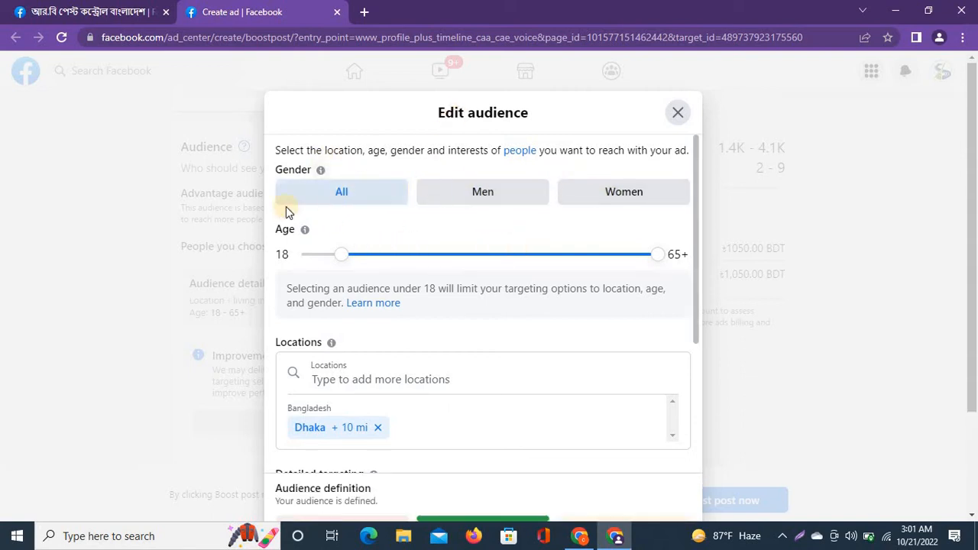
Keep the audience's gender at All and set its age range to 28–55
left_click(465, 191)
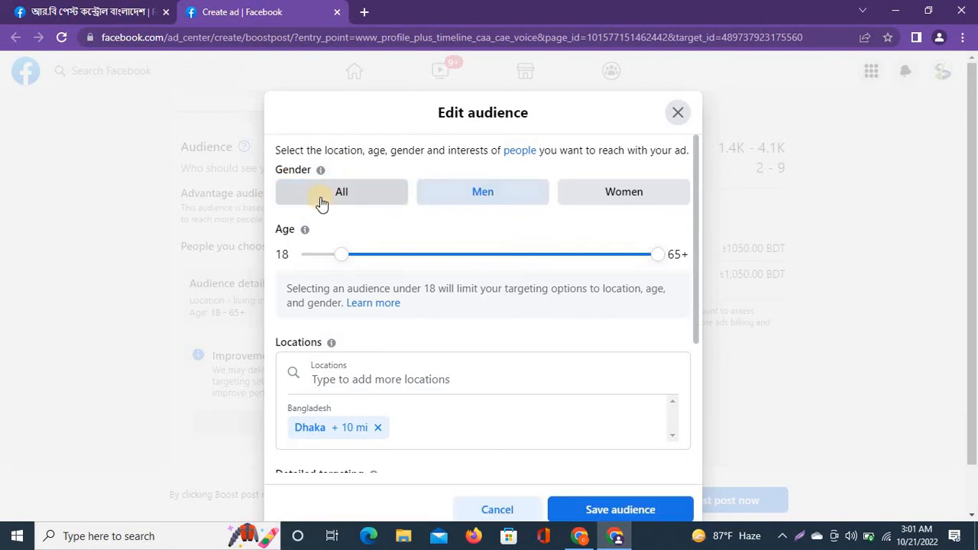
left_click(322, 204)
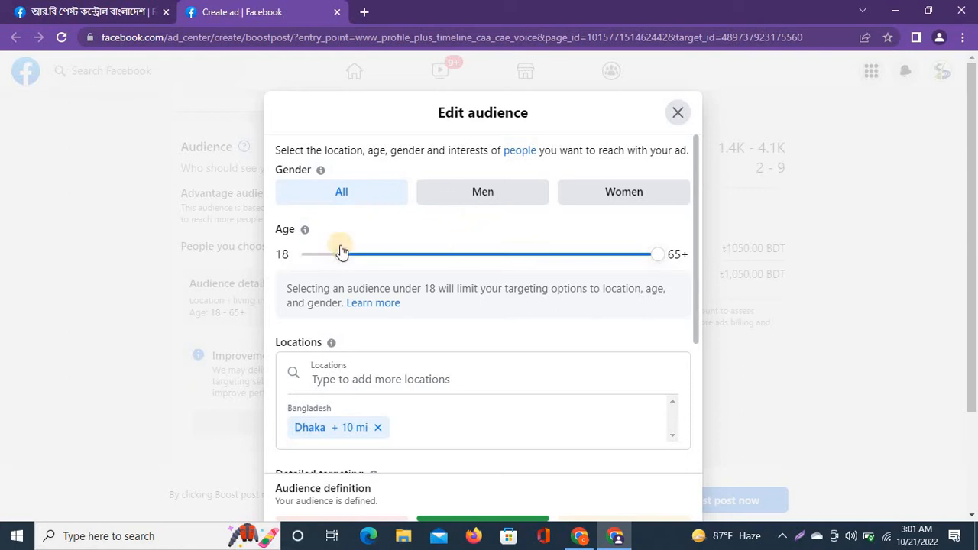
scroll(481, 360, "down", 1)
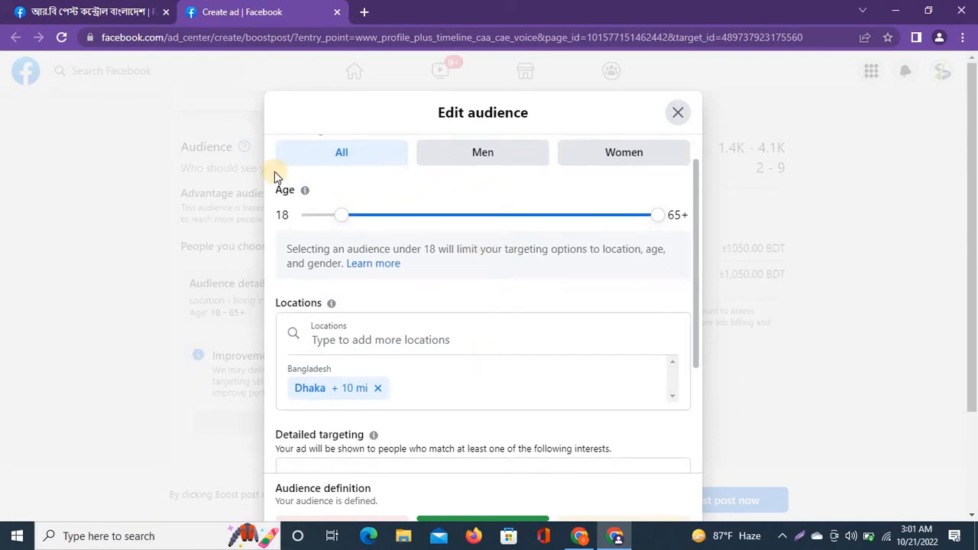
left_click_drag(344, 220, 408, 218)
left_click_drag(657, 214, 593, 222)
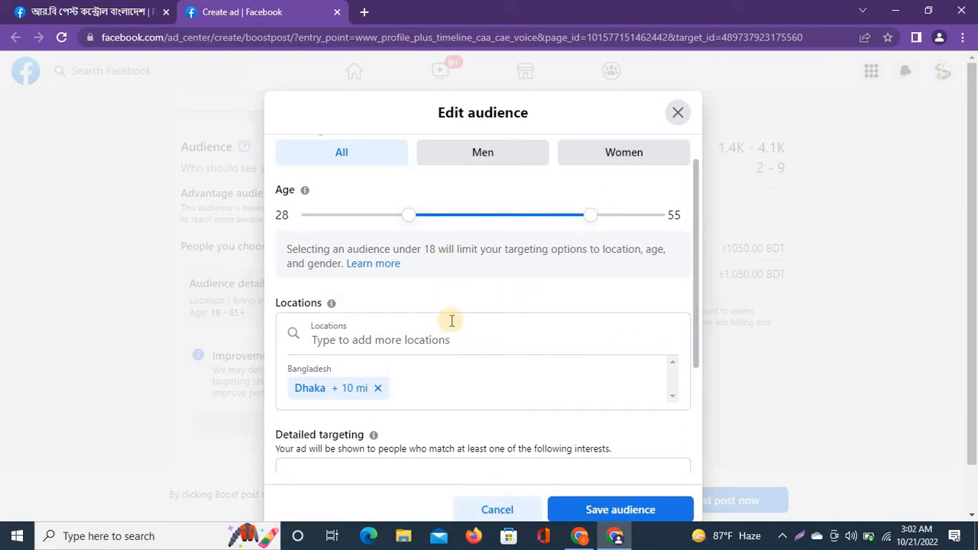
Remove the existing Dhaka location and add the city Dhaka, Dhaka Division, Bangladesh as the audience's location
scroll(450, 318, "down", 1)
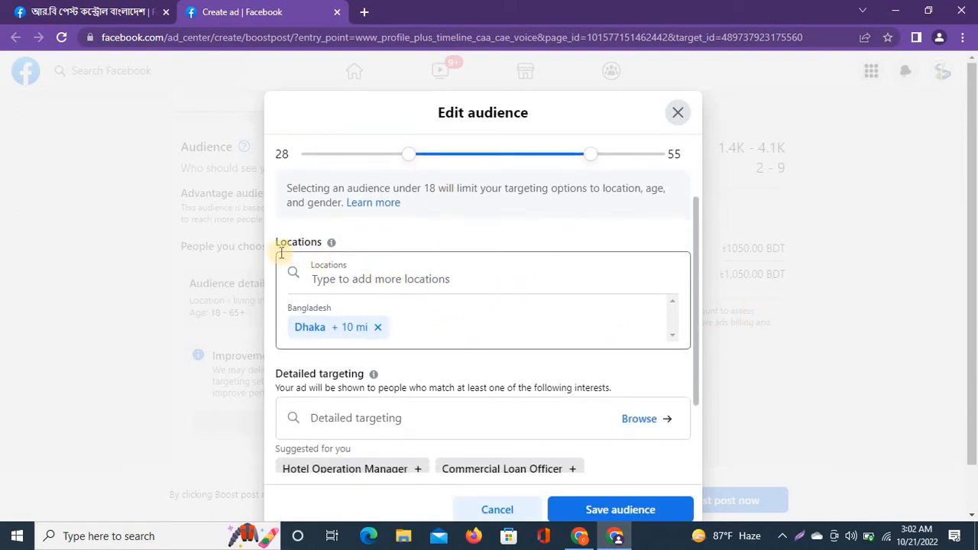
left_click(343, 279)
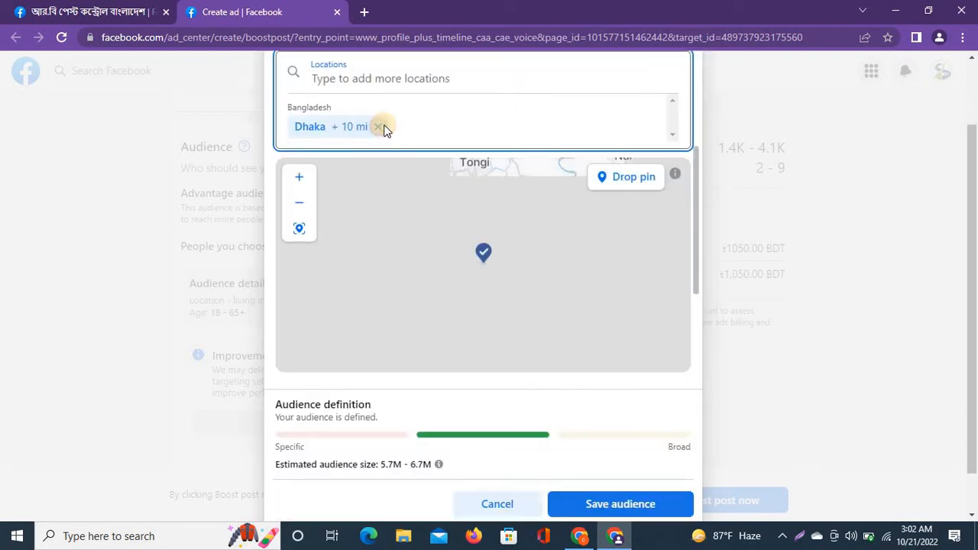
left_click(380, 126)
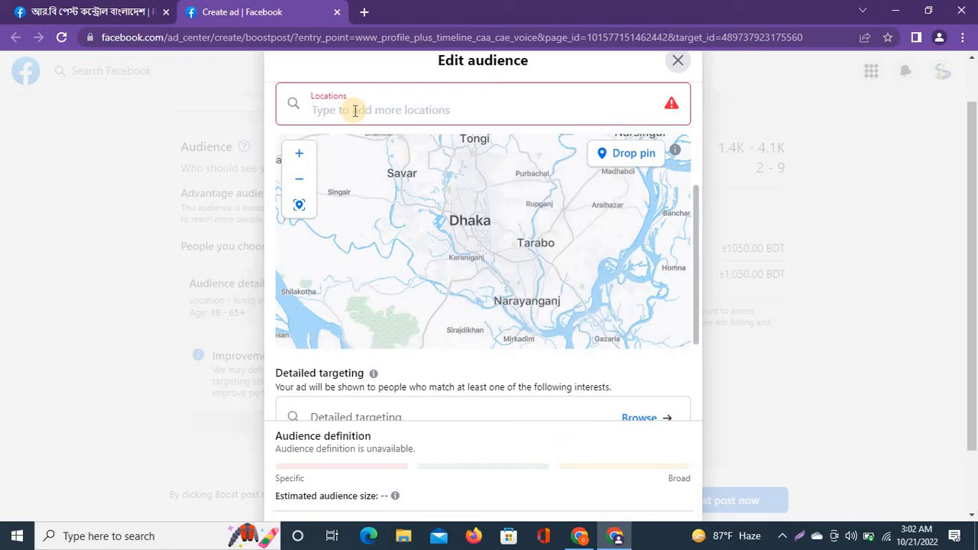
type("dhaka bang")
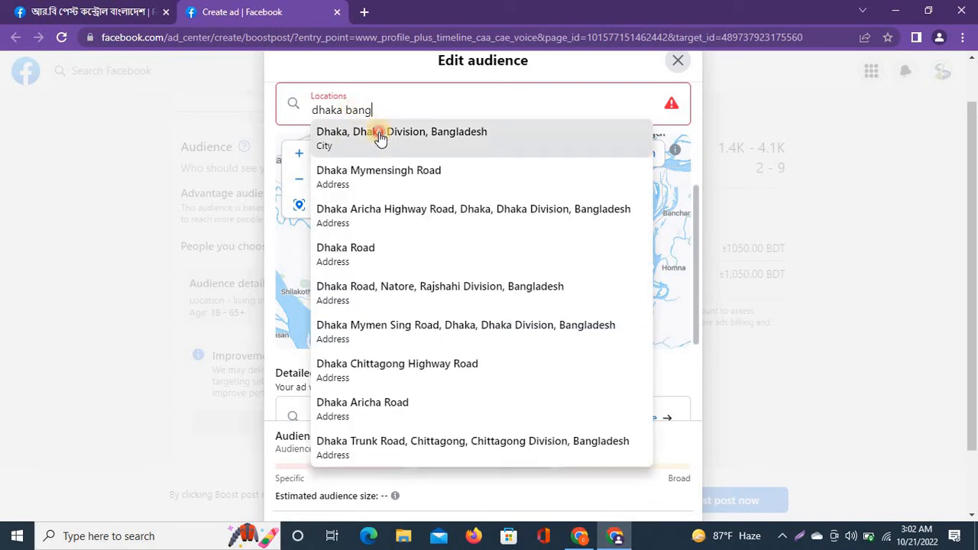
left_click(375, 131)
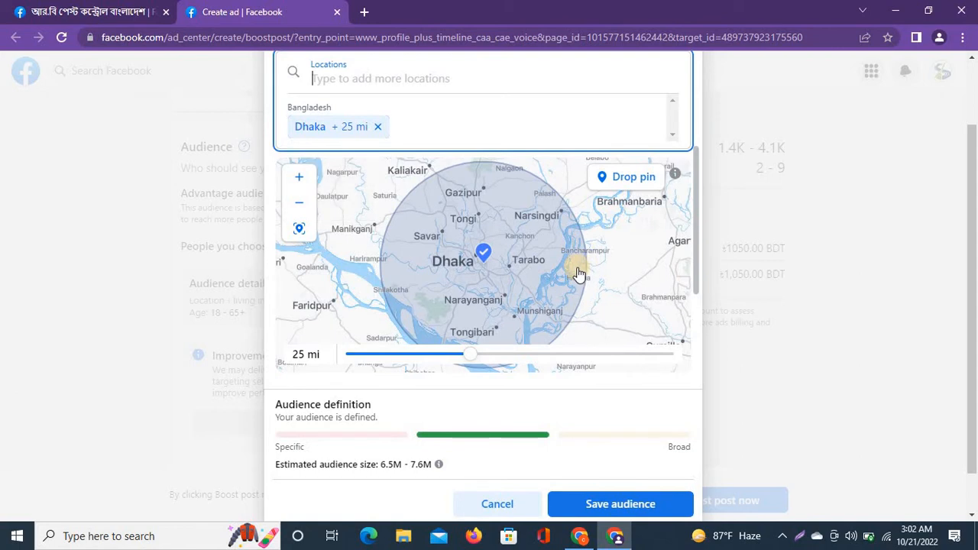
Set the targeting radius around Dhaka to 30 mi and check its coverage on the map
left_click(299, 206)
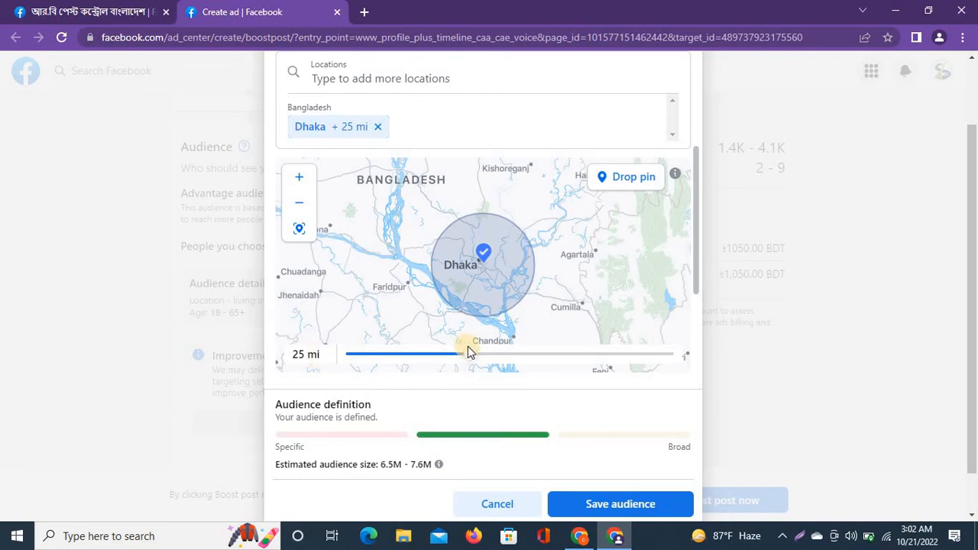
left_click_drag(473, 361, 364, 353)
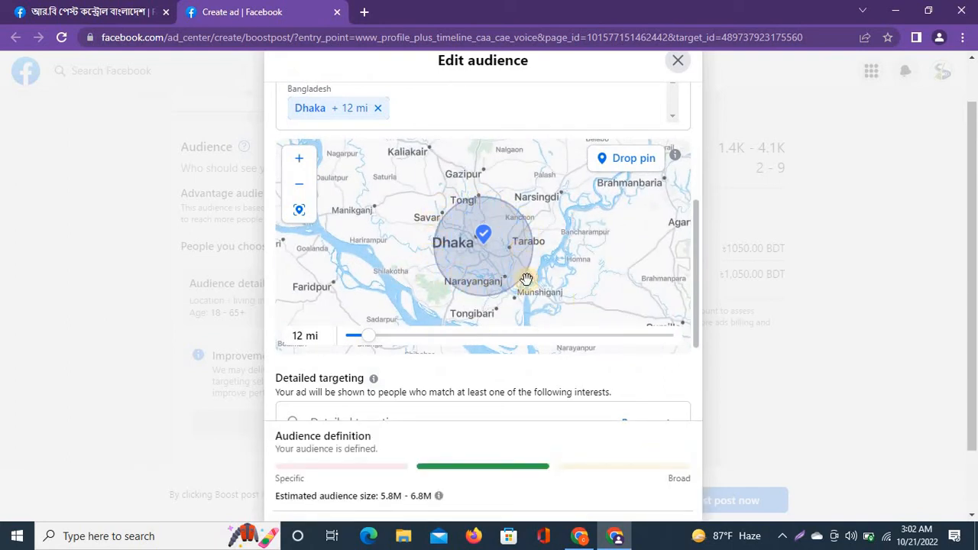
left_click_drag(369, 337, 515, 337)
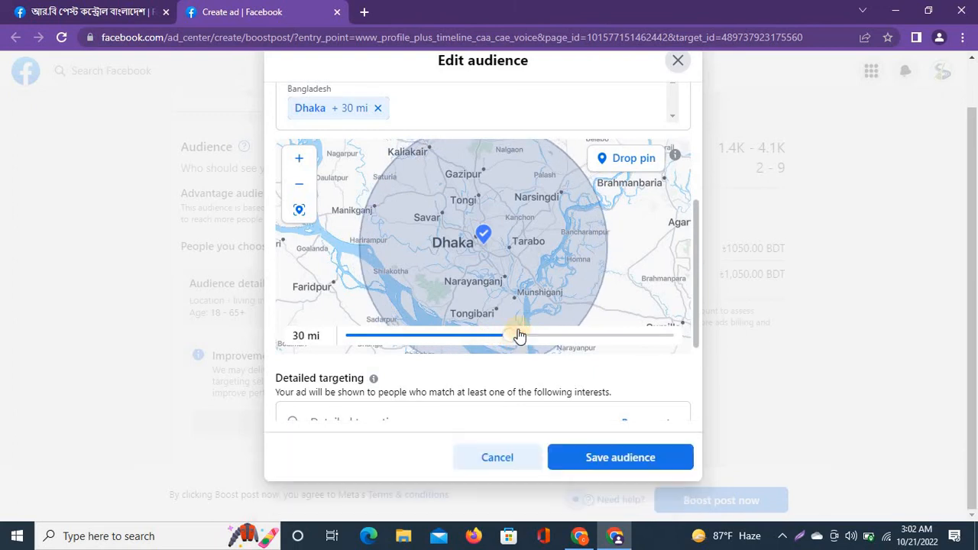
left_click(310, 184)
left_click(310, 184)
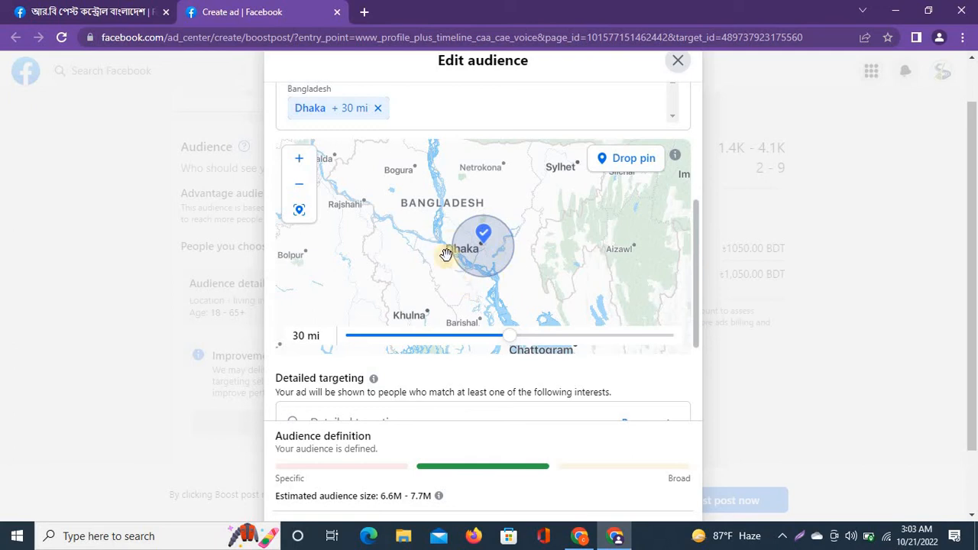
scroll(562, 293, "down", 1)
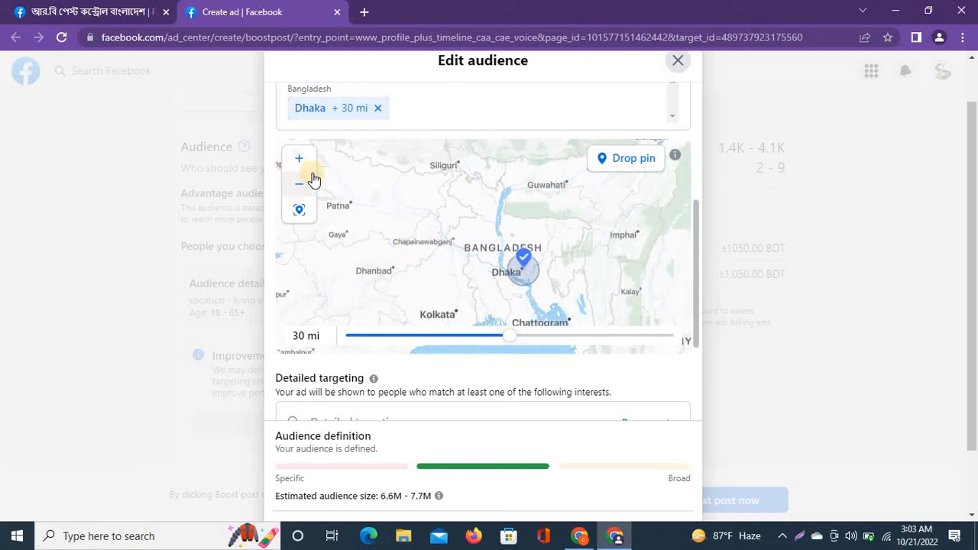
scroll(535, 283, "down", 2)
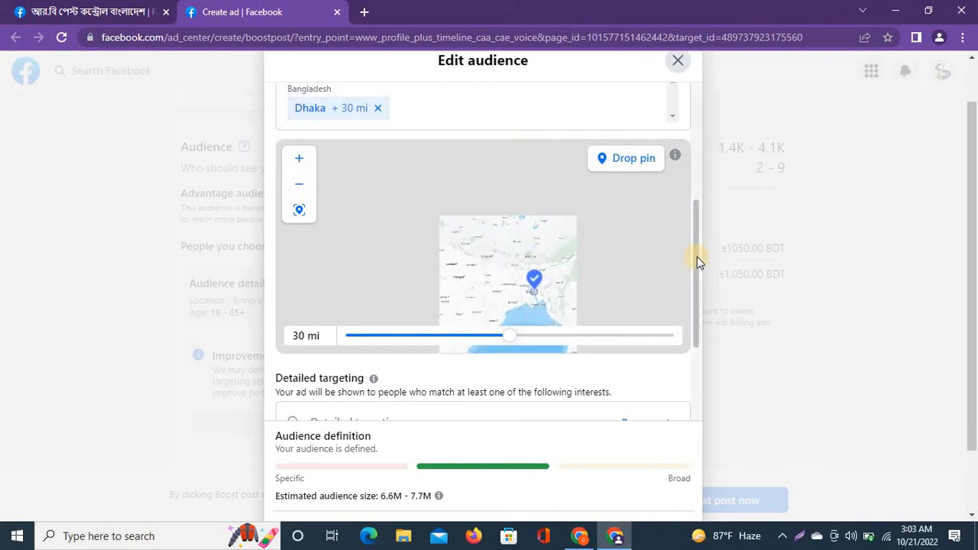
Examine the audience's Detailed targeting section and its suggested interests
left_click_drag(697, 257, 704, 325)
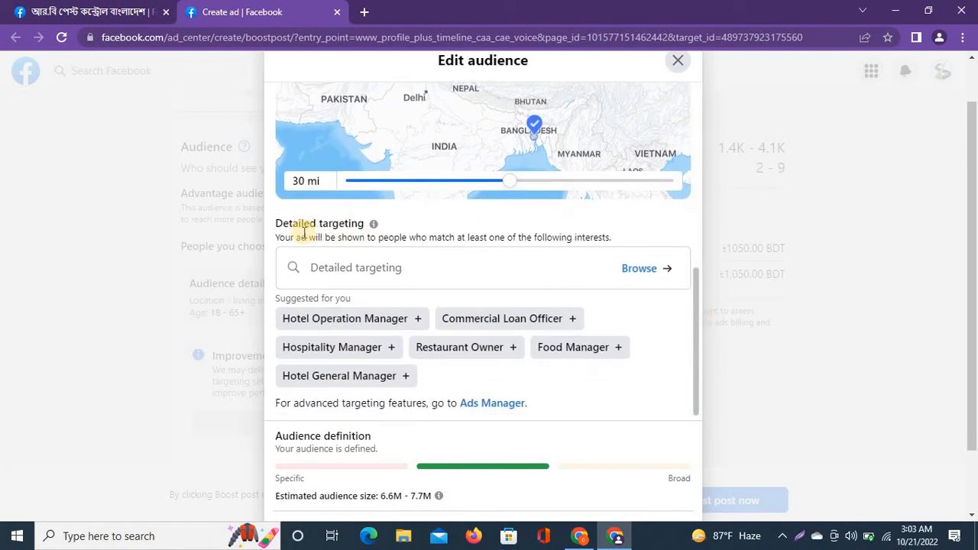
left_click(346, 267)
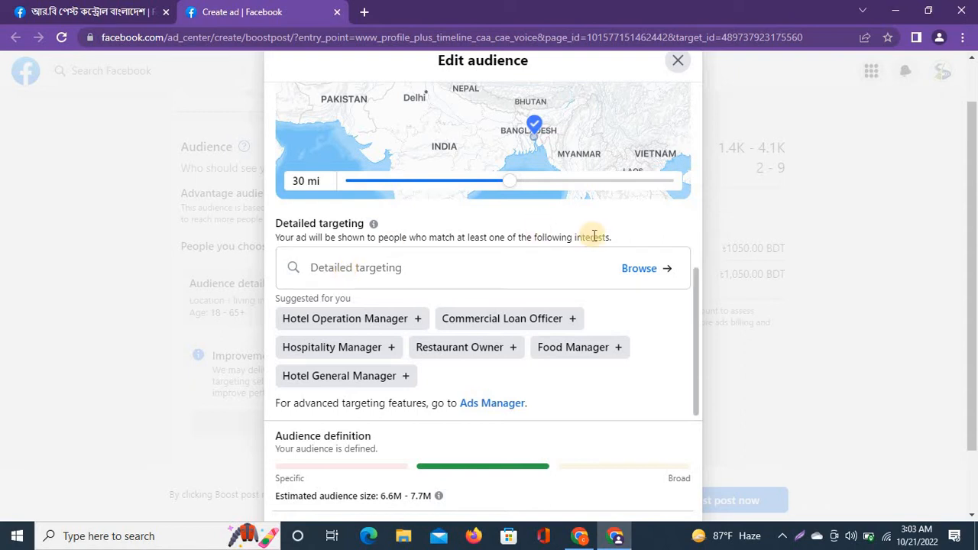
scroll(594, 236, "up", 2)
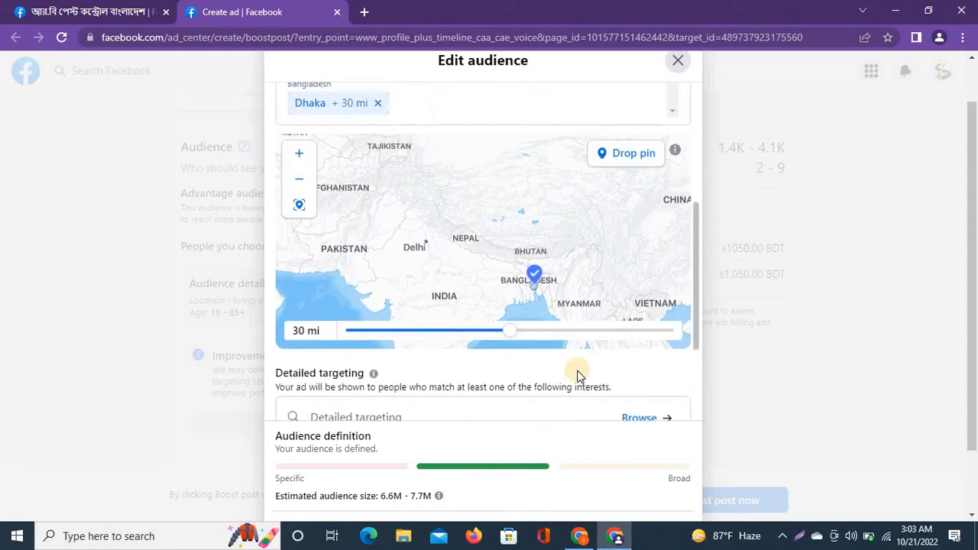
scroll(576, 375, "down", 2)
scroll(657, 244, "down", 1)
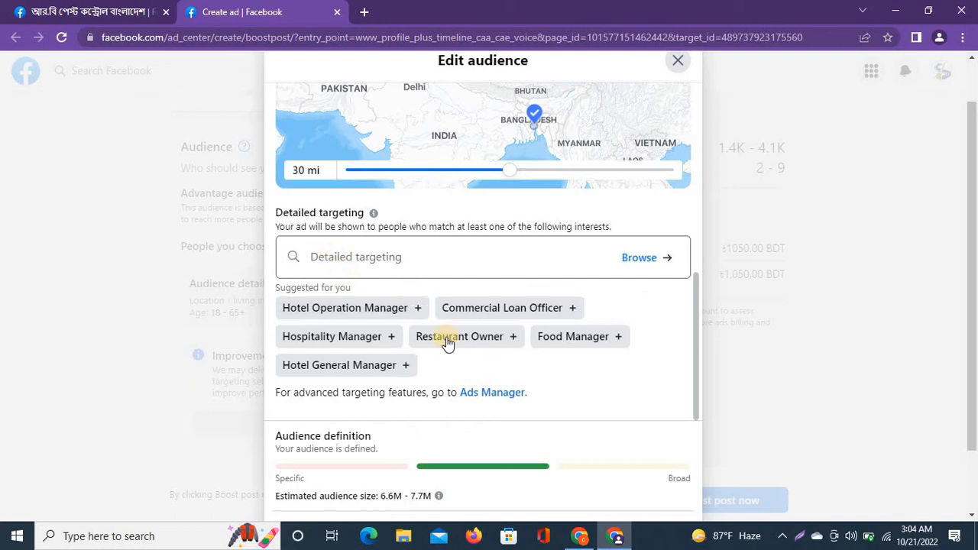
Switch to Google Translate and copy "restaurant owner" from the English source text
left_click(578, 537)
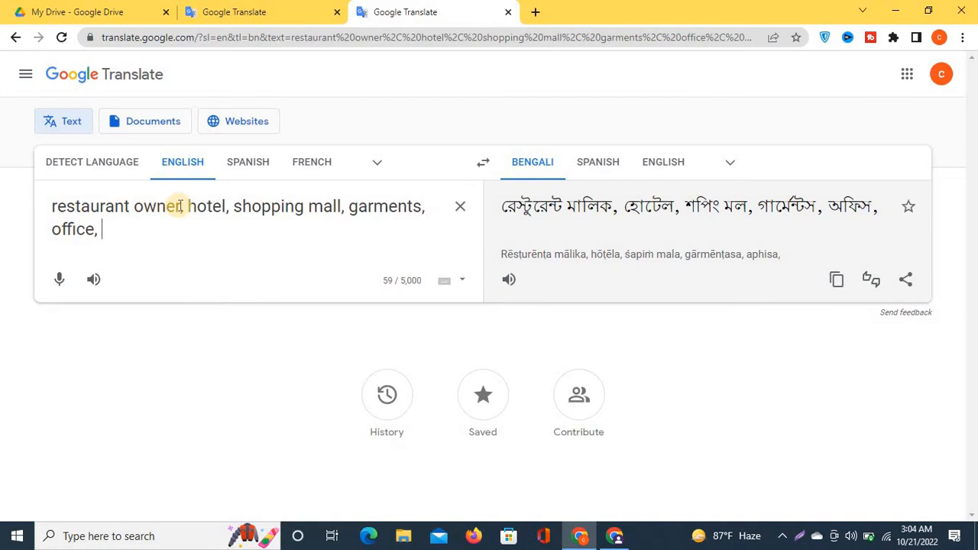
left_click_drag(181, 206, 36, 201)
key("ctrl+c")
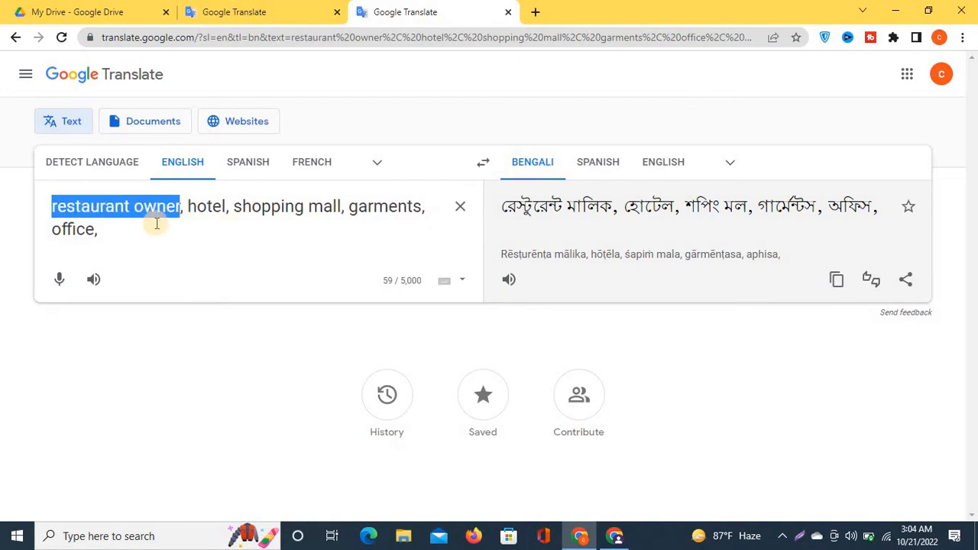
Switch back to the Facebook ad and add the Restaurant Owner demographic to the audience's Detailed targeting using the copied text
left_click(615, 537)
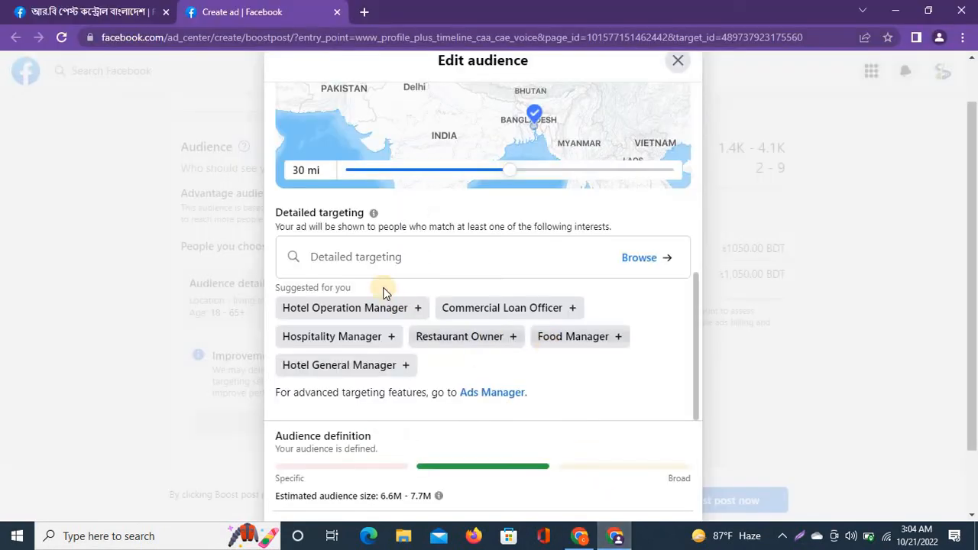
left_click(339, 255)
key("ctrl+v")
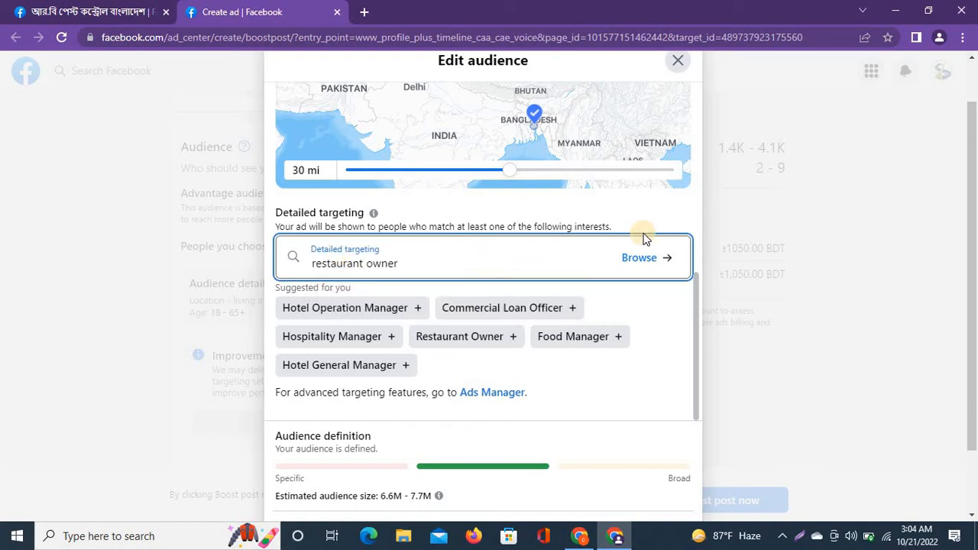
left_click(409, 266)
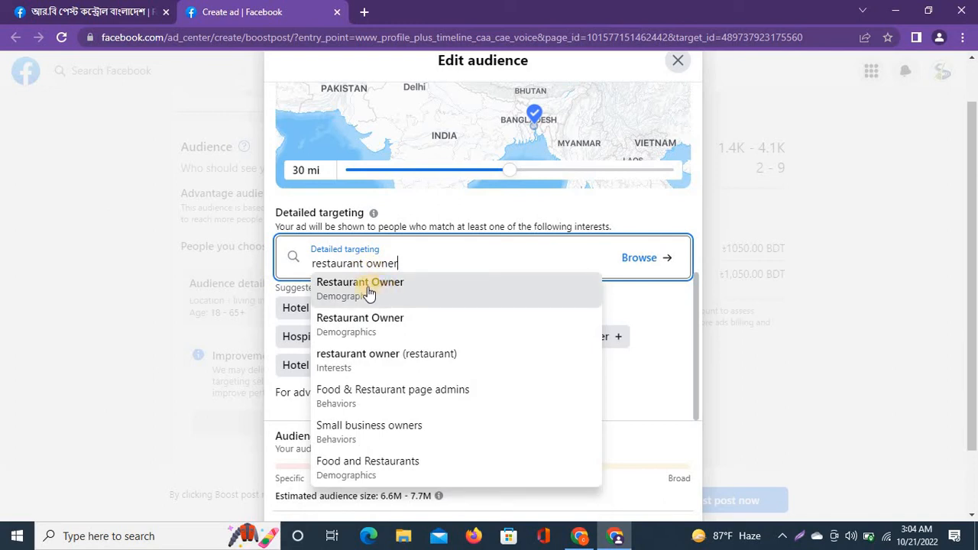
left_click(367, 292)
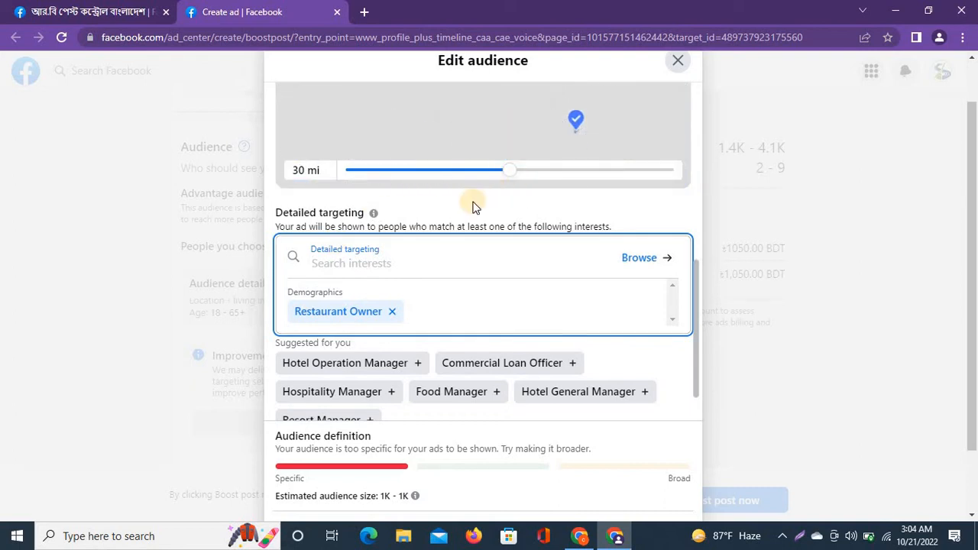
scroll(471, 206, "down", 1)
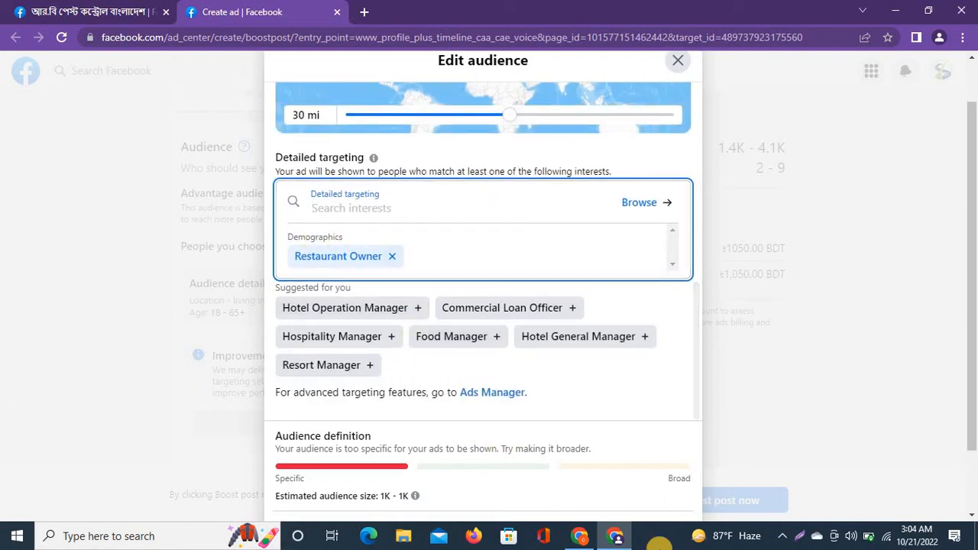
Try adding the hotel (game) interest to Detailed targeting, using "hotel" copied from Google Translate, and remove it again
left_click(578, 533)
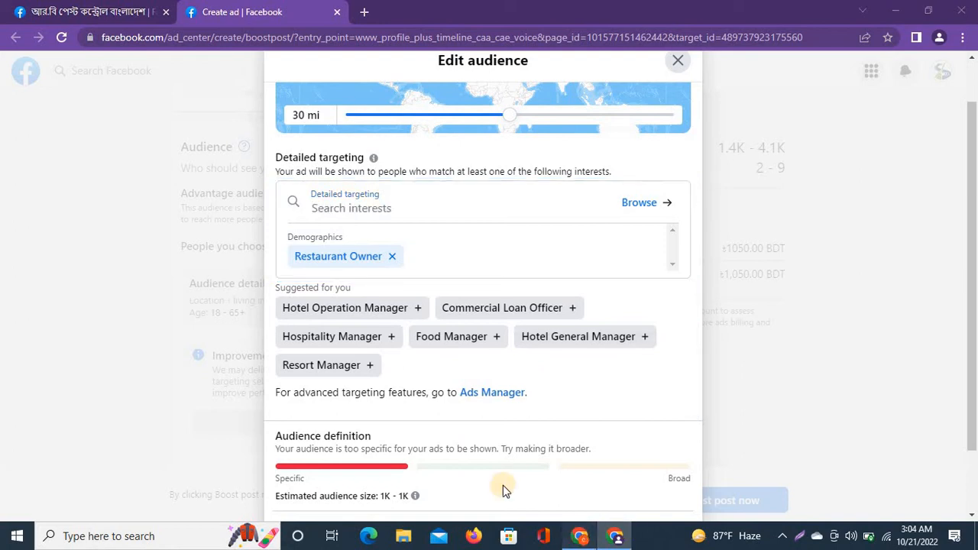
left_click(188, 204)
left_click_drag(222, 212, 227, 212)
key("ctrl+c")
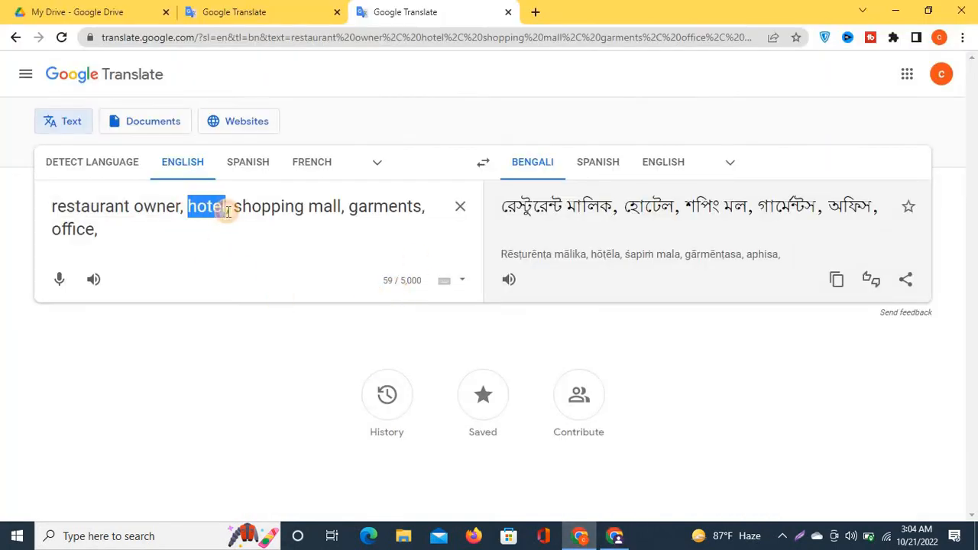
left_click(615, 534)
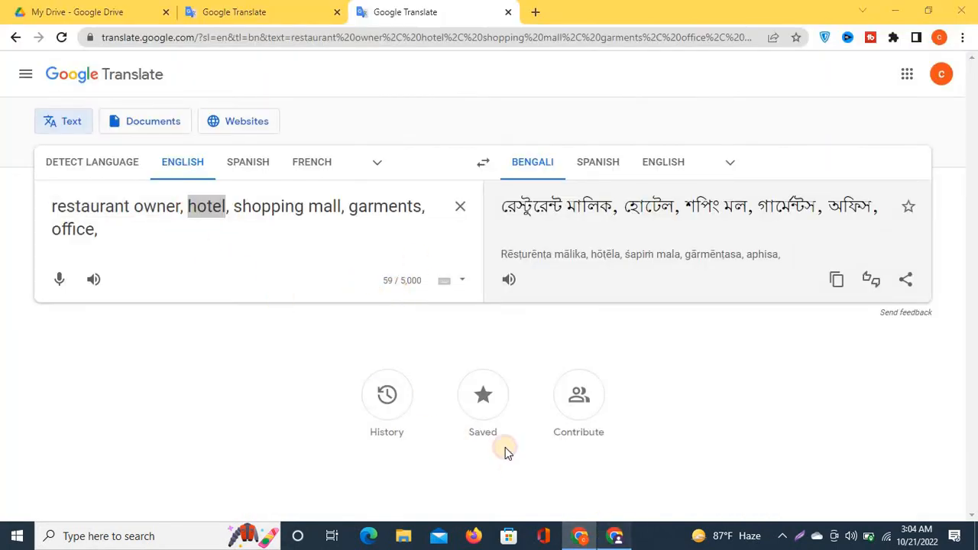
key("ctrl+v")
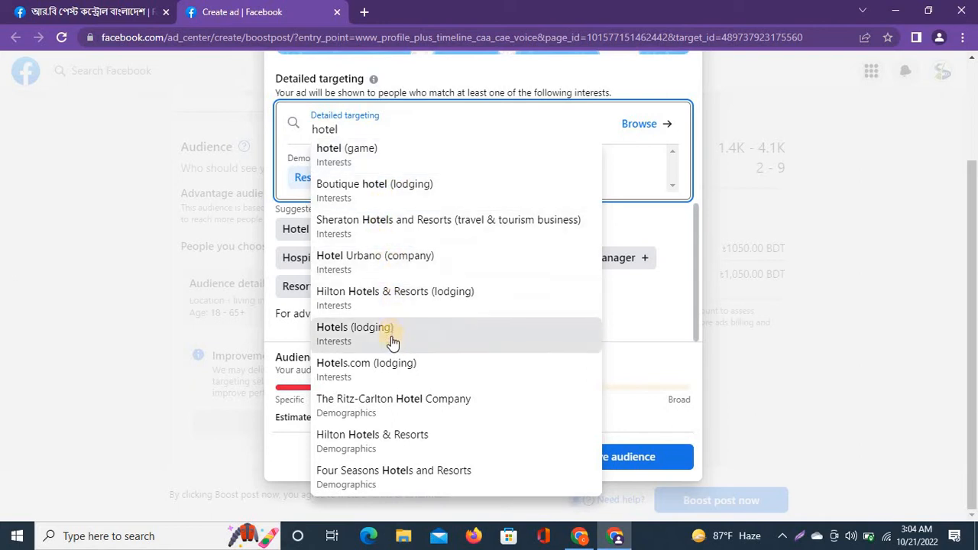
scroll(414, 251, "up", 1)
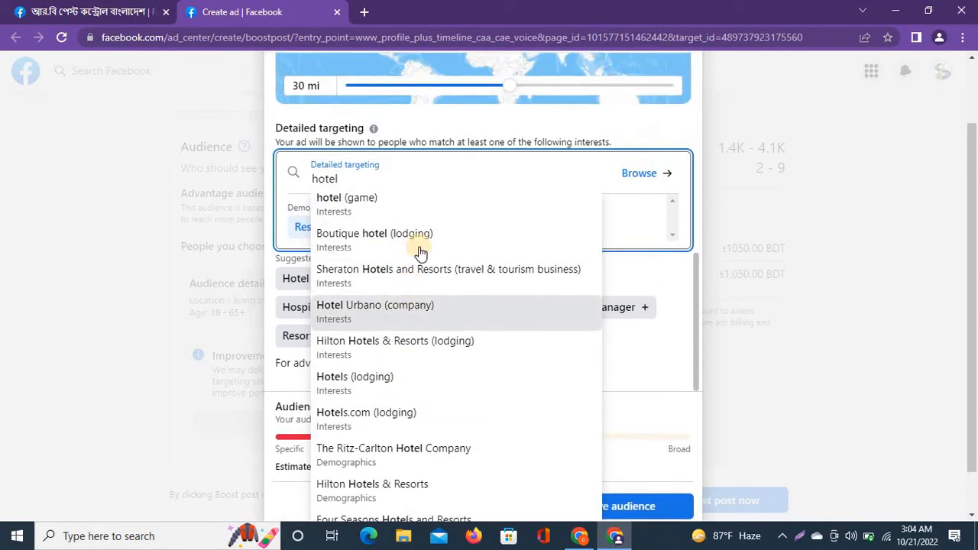
left_click(335, 205)
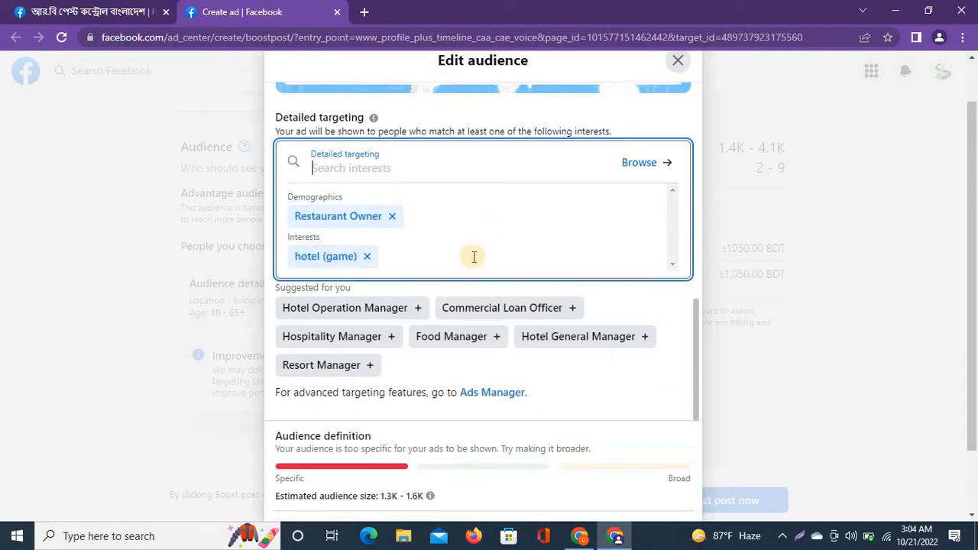
left_click(369, 258)
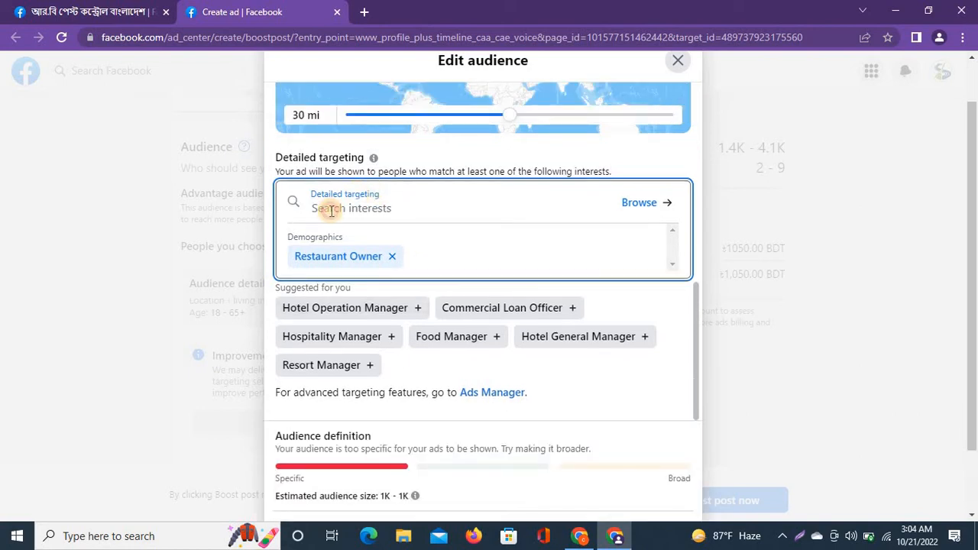
left_click(331, 212)
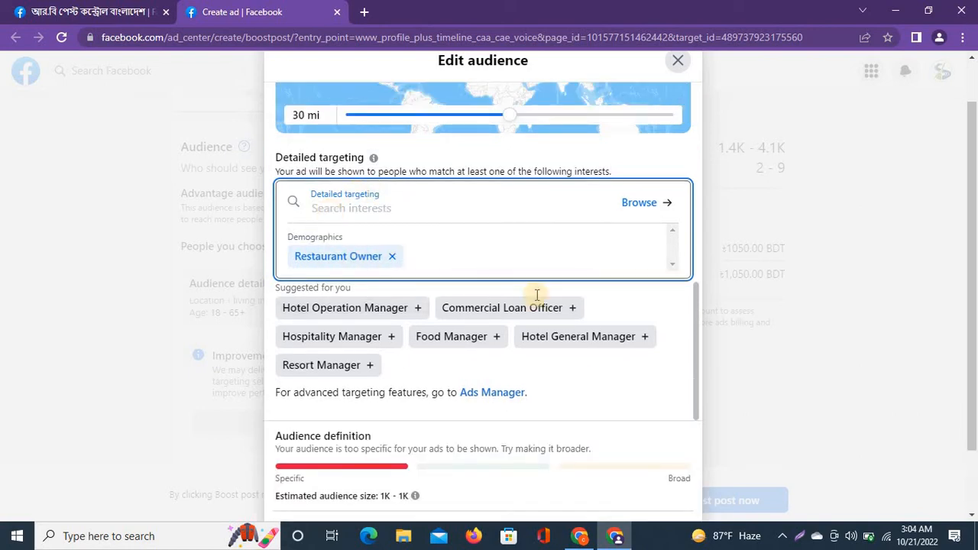
Copy "shopping mall" from Google Translate and add the Shopping malls (retail) interest to the Facebook audience's Detailed targeting
left_click(613, 538)
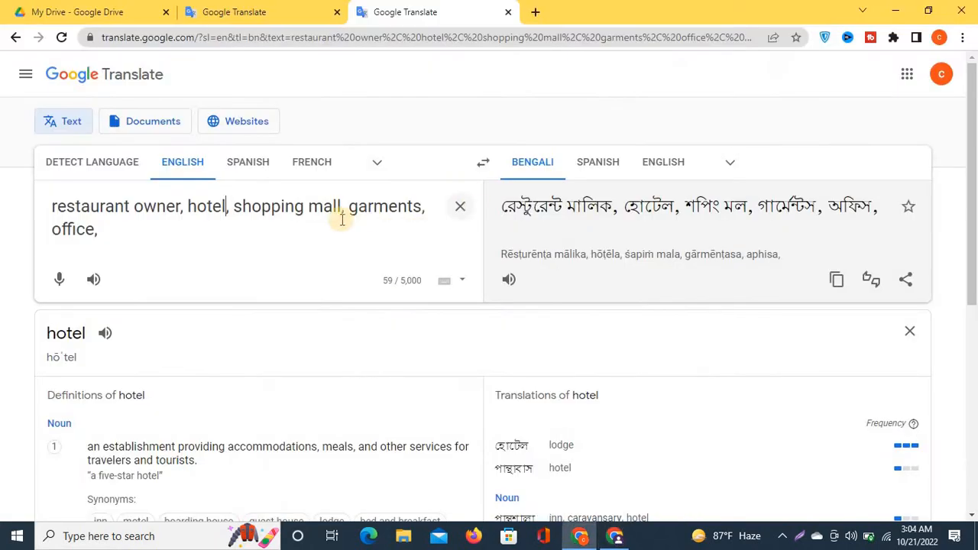
left_click_drag(235, 207, 338, 207)
key("ctrl+c")
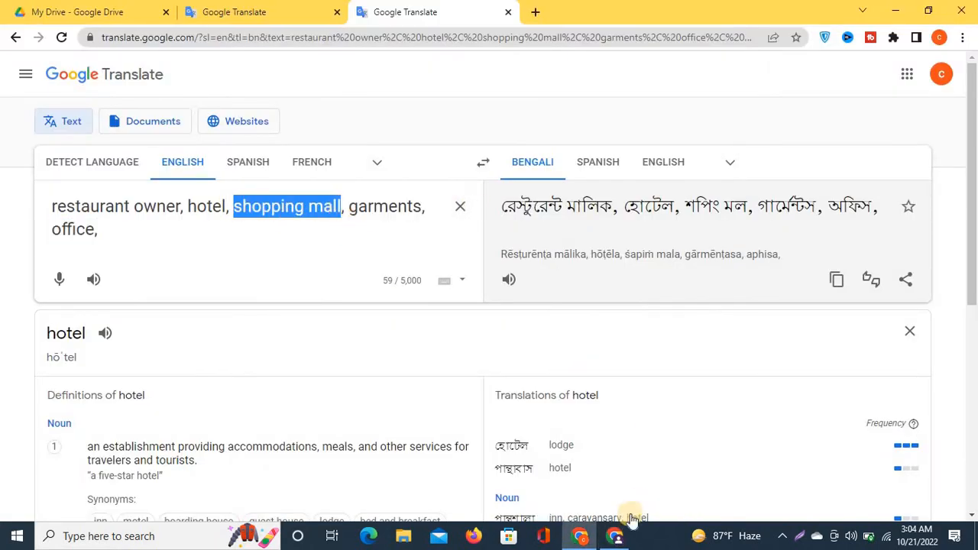
left_click(615, 536)
left_click(341, 209)
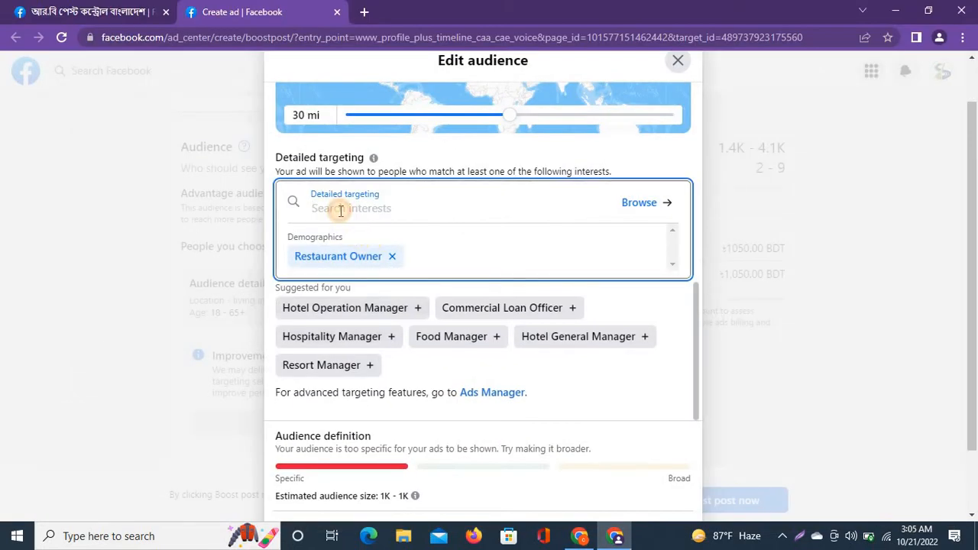
key("ctrl+v")
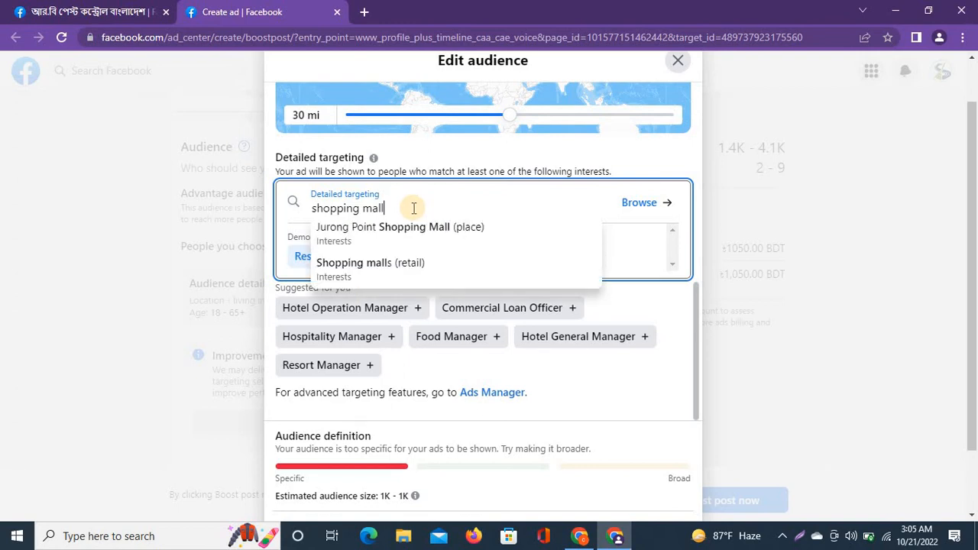
left_click(364, 268)
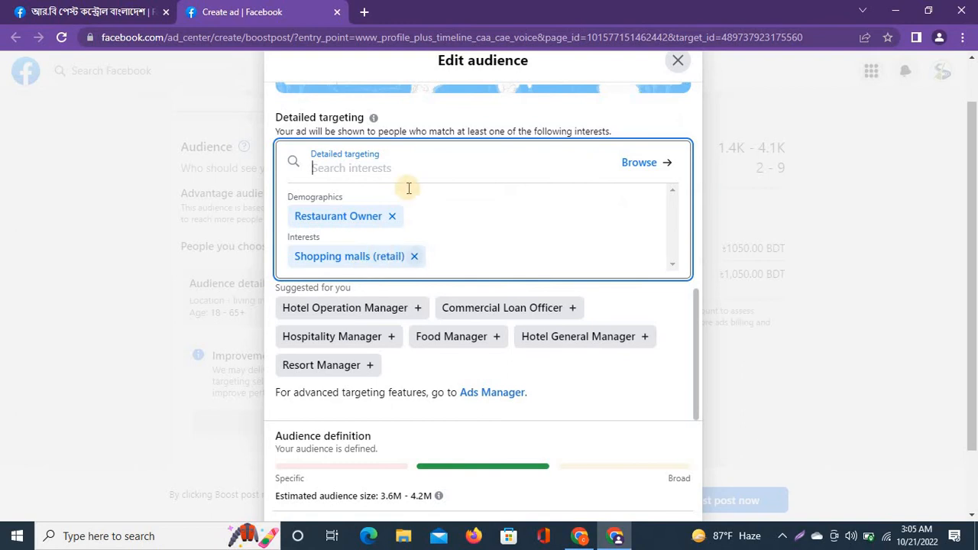
Take "garments" from Google Translate and add the Foundation garment (apparel) interest to the Facebook audience's Detailed targeting
left_click(579, 544)
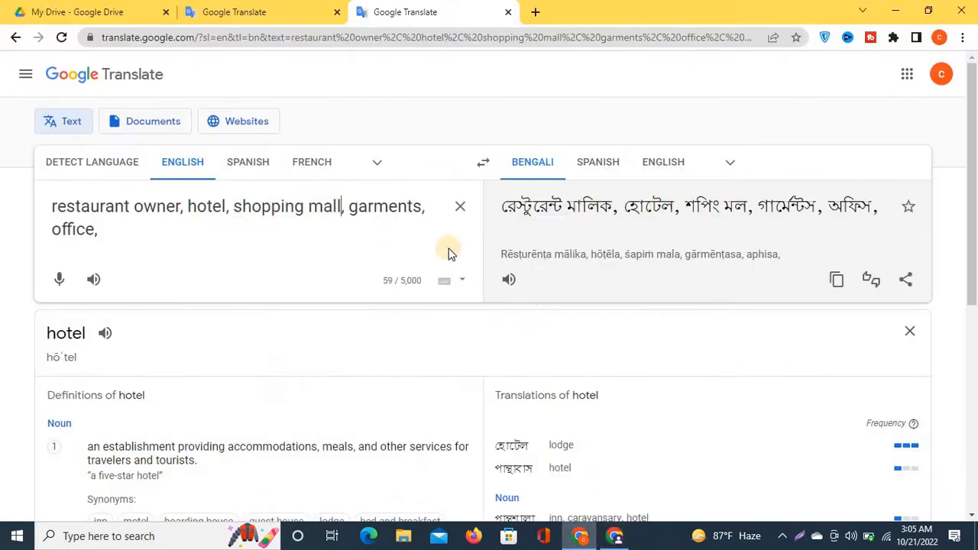
left_click_drag(354, 207, 420, 210)
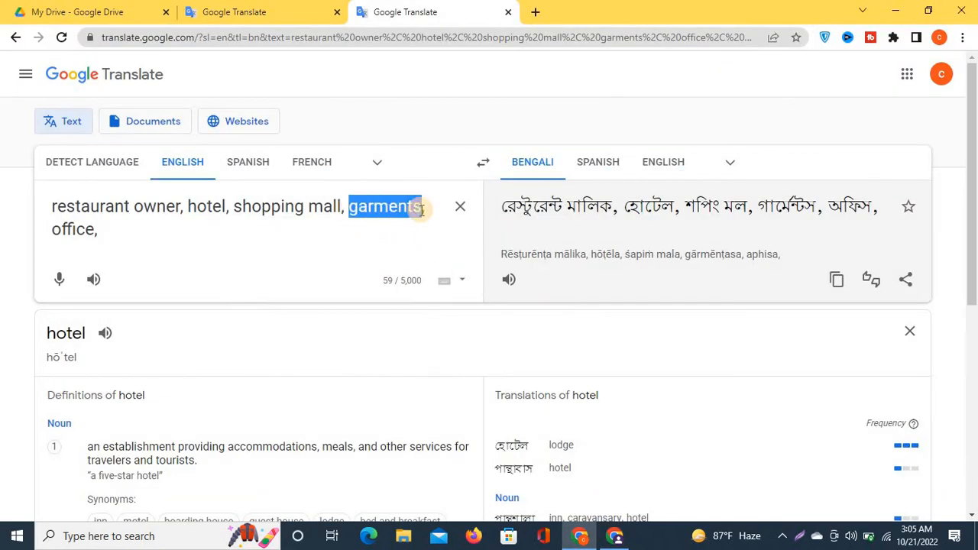
left_click(616, 535)
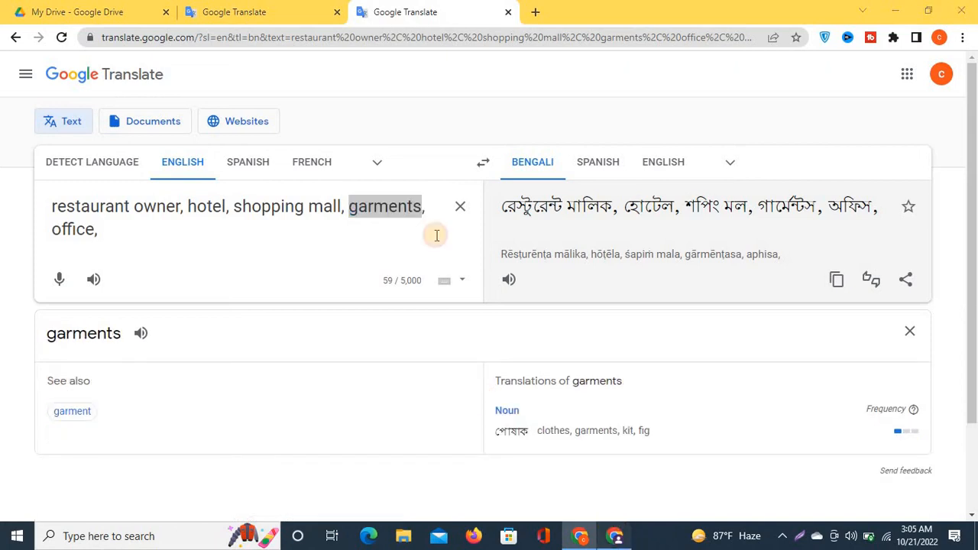
type("garments")
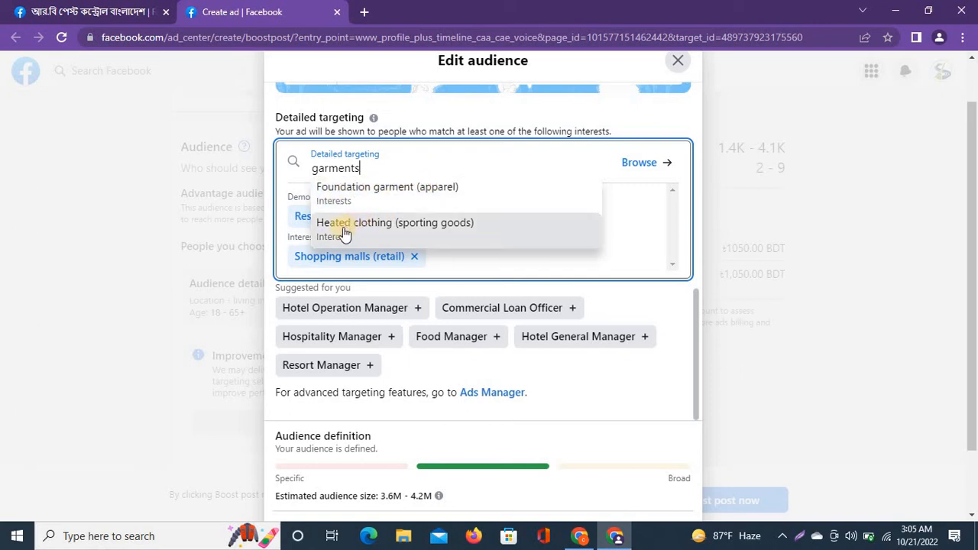
left_click(377, 202)
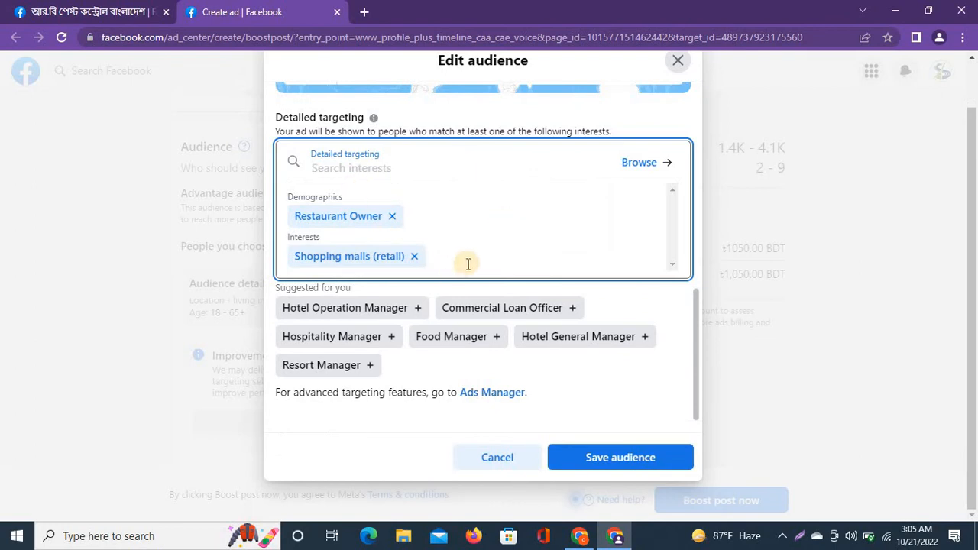
Take "office" from Google Translate and add the Branch Office Manager demographic to the Facebook audience's Detailed targeting
left_click(582, 537)
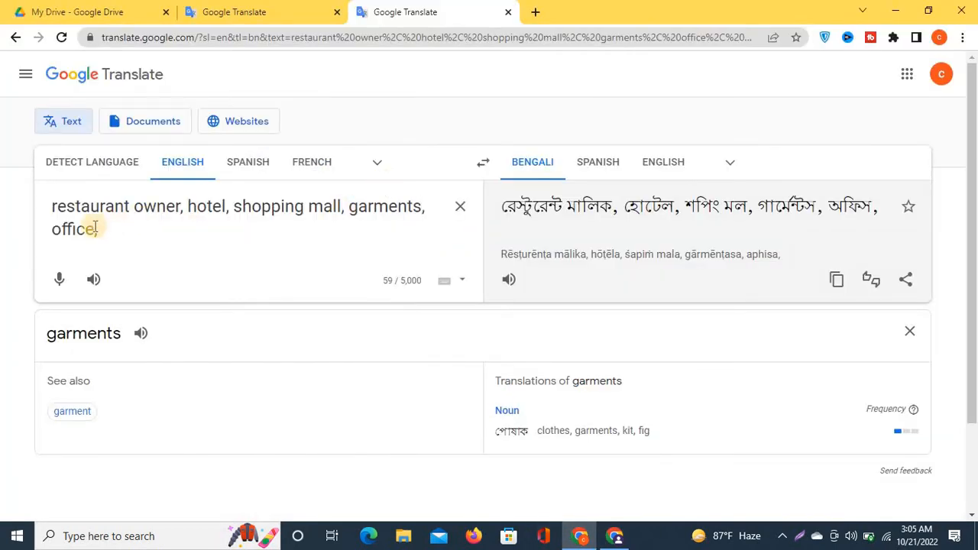
double_click(64, 229)
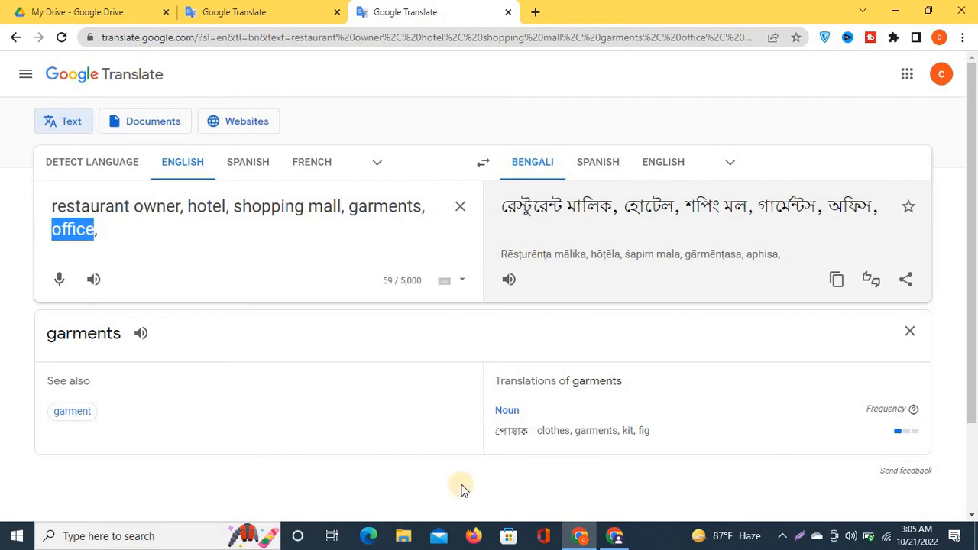
left_click(615, 535)
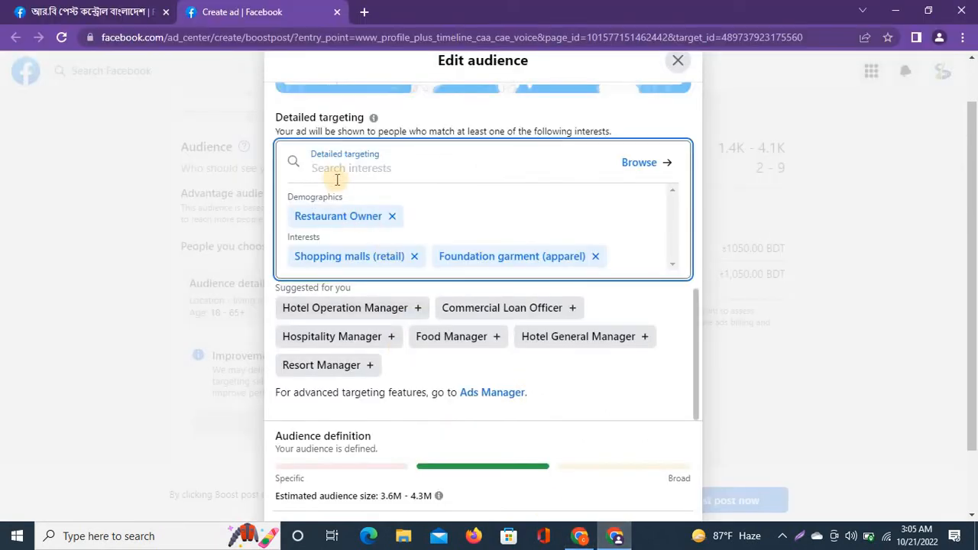
type("office")
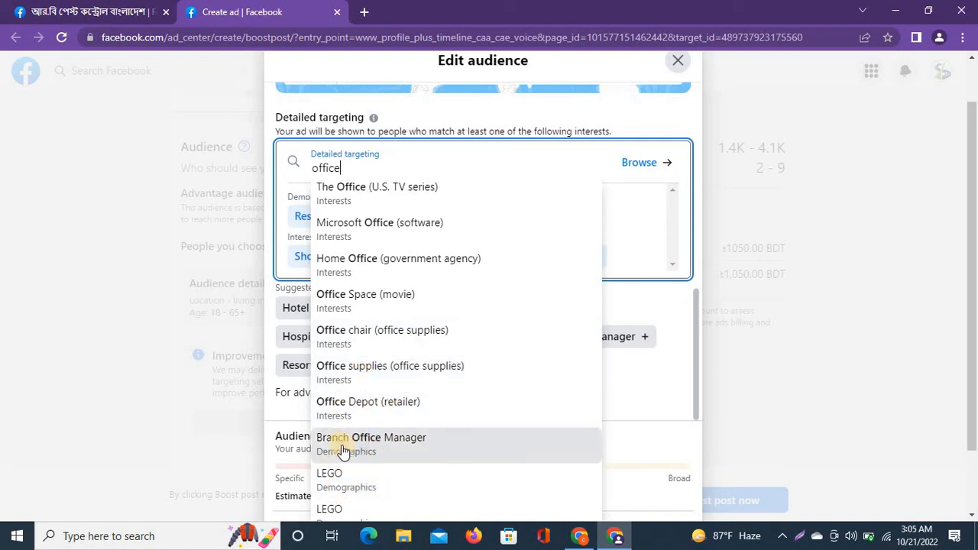
left_click(404, 448)
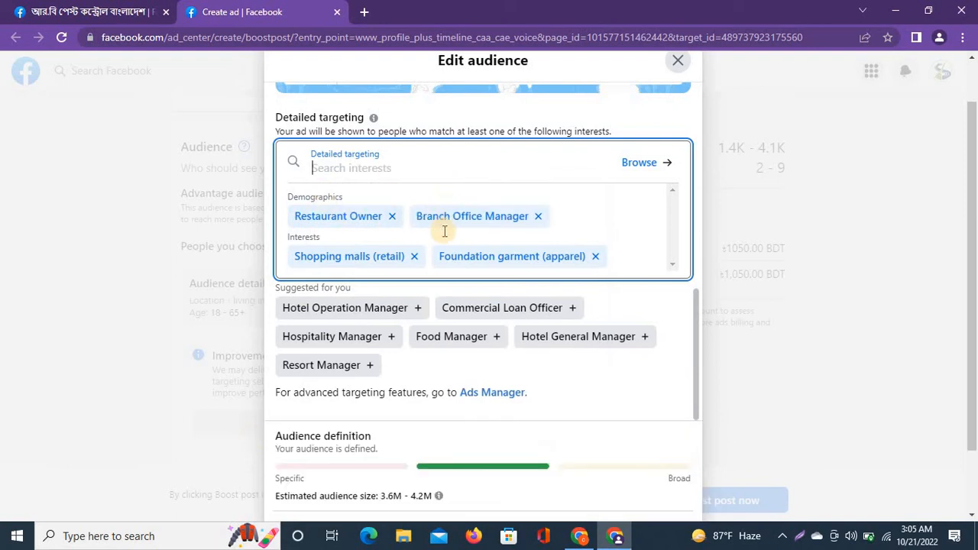
scroll(520, 250, "up", 1)
scroll(502, 242, "down", 1)
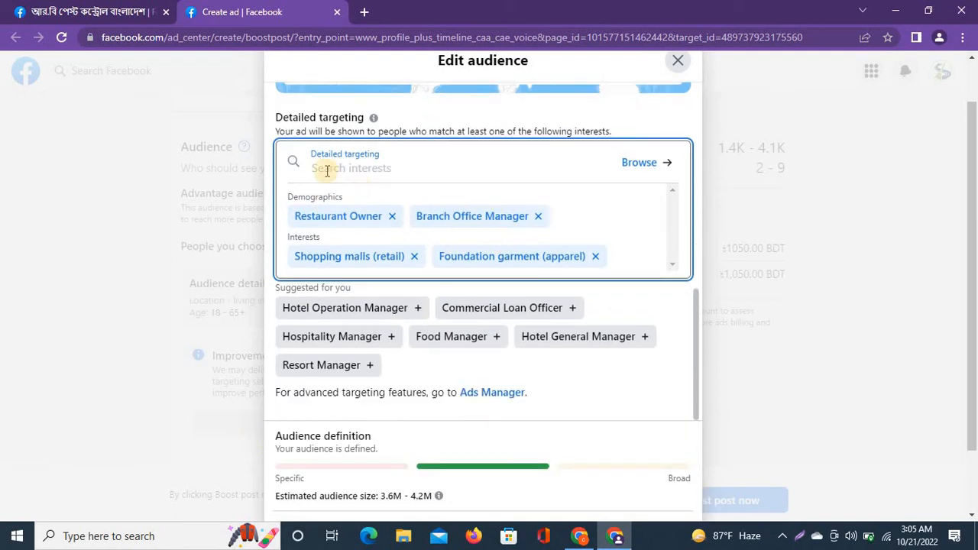
Try to find a Detailed targeting option for "CEO" and clear the search text
left_click(326, 169)
type("ce")
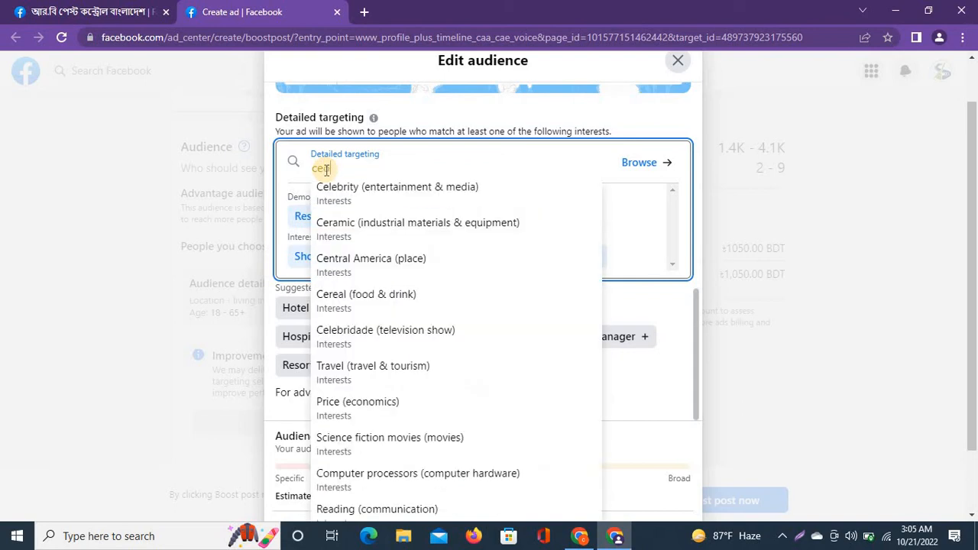
type("o")
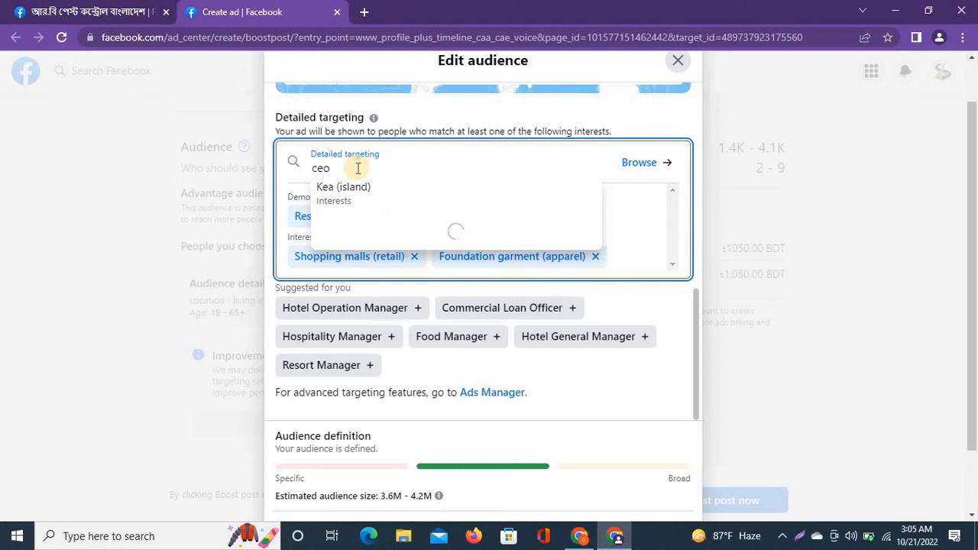
key("BackSpace")
key("BackSpace")
key("BackSpace")
key("BackSpace")
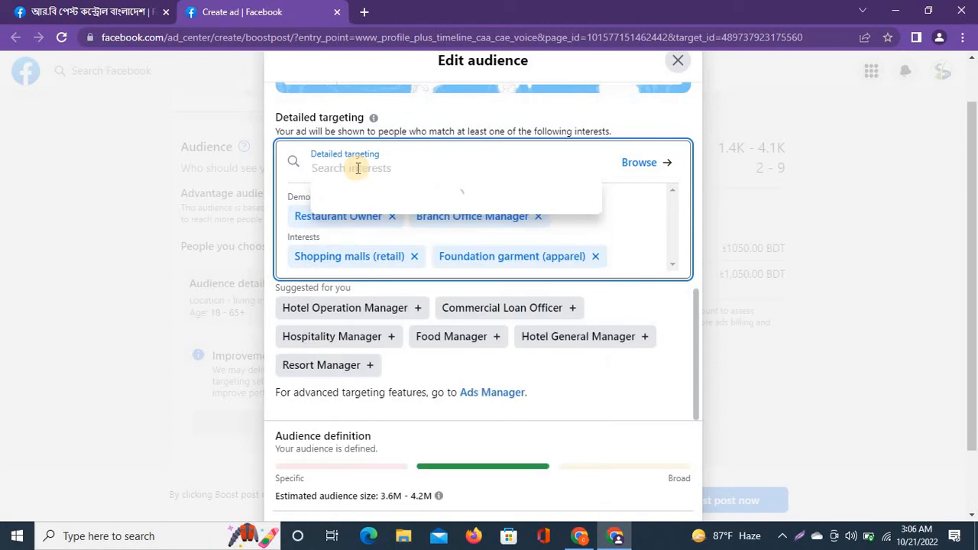
type("CEO")
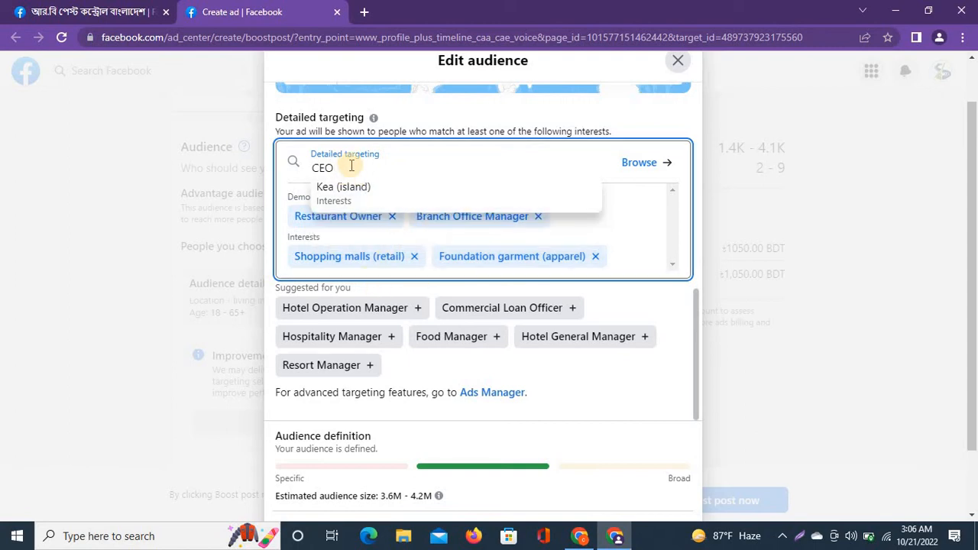
key("BackSpace")
key("BackSpace")
key("BackSpace")
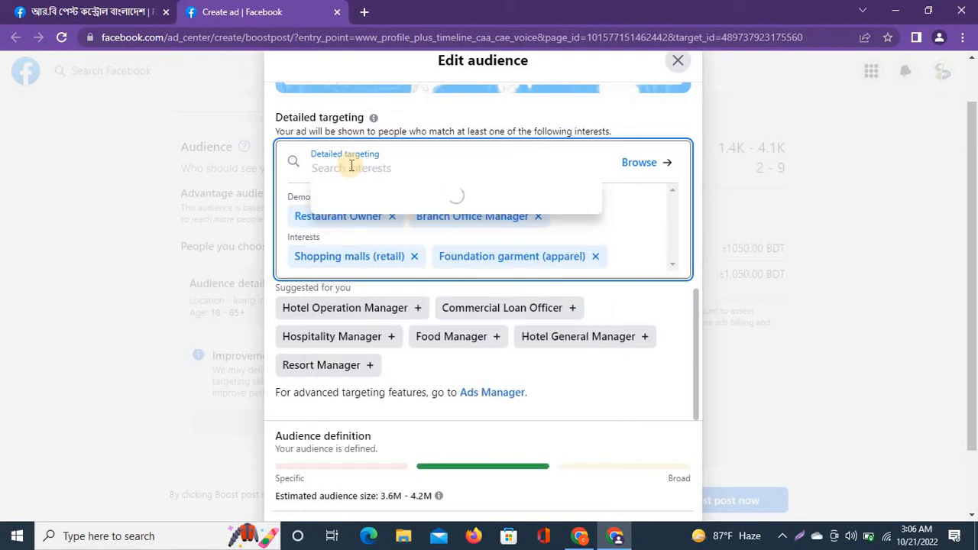
type("C")
key("BackSpace")
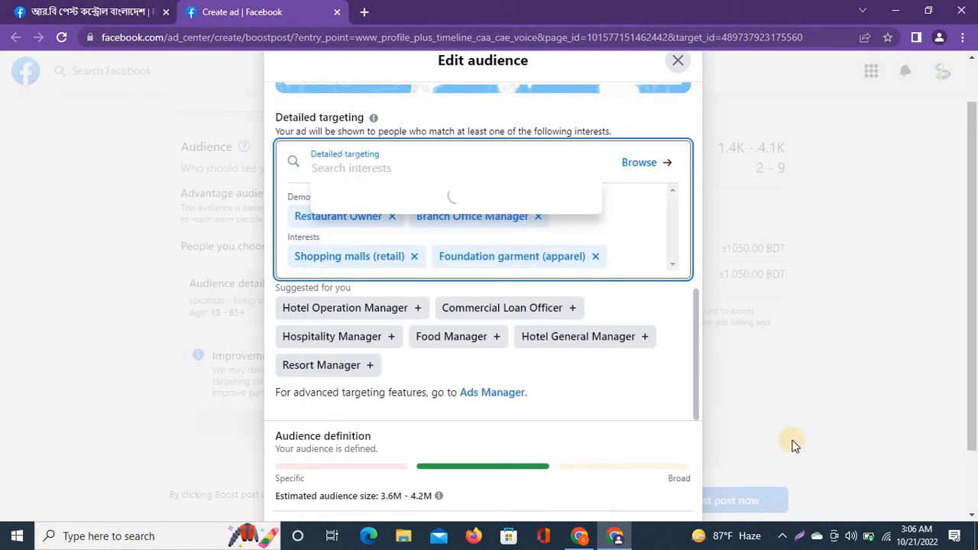
Copy "owner" from Google Translate and add the Small business owners behavior and suggested Resort Manager demographic to the Facebook audience's Detailed targeting
left_click(577, 538)
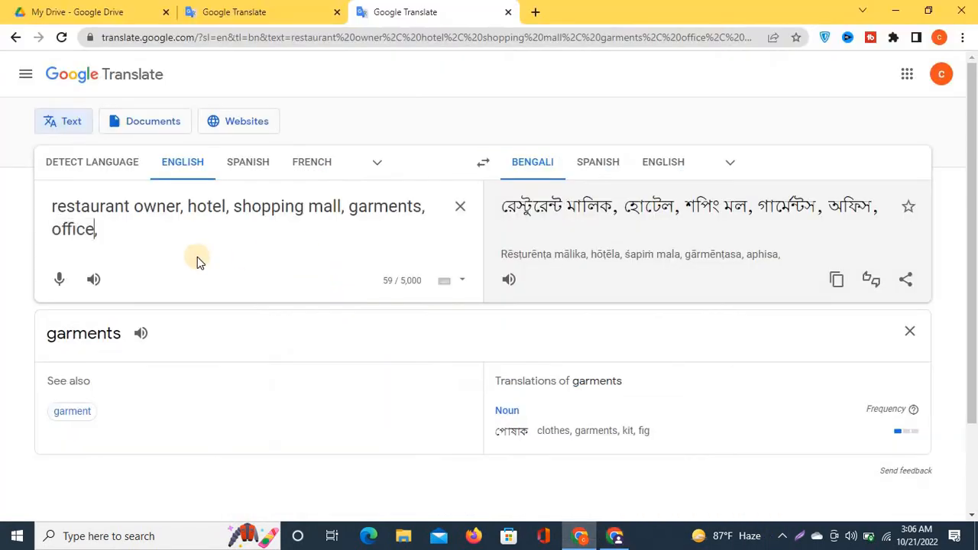
left_click_drag(135, 206, 185, 206)
key("ctrl+c")
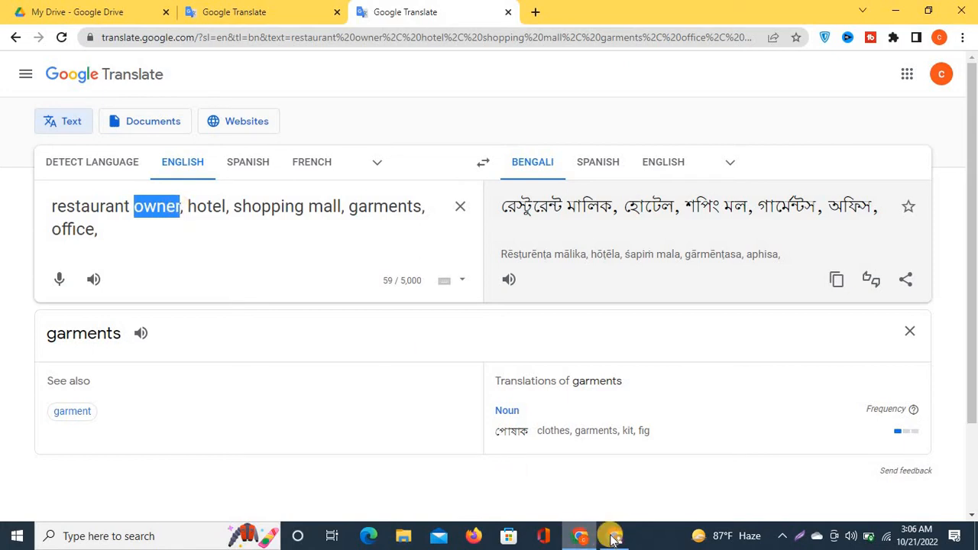
left_click(615, 538)
left_click(333, 176)
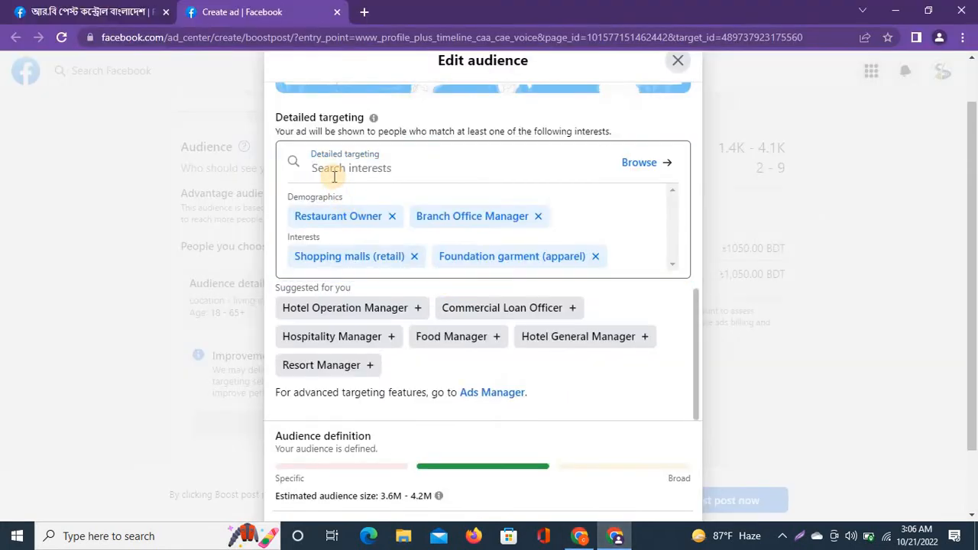
left_click(345, 171)
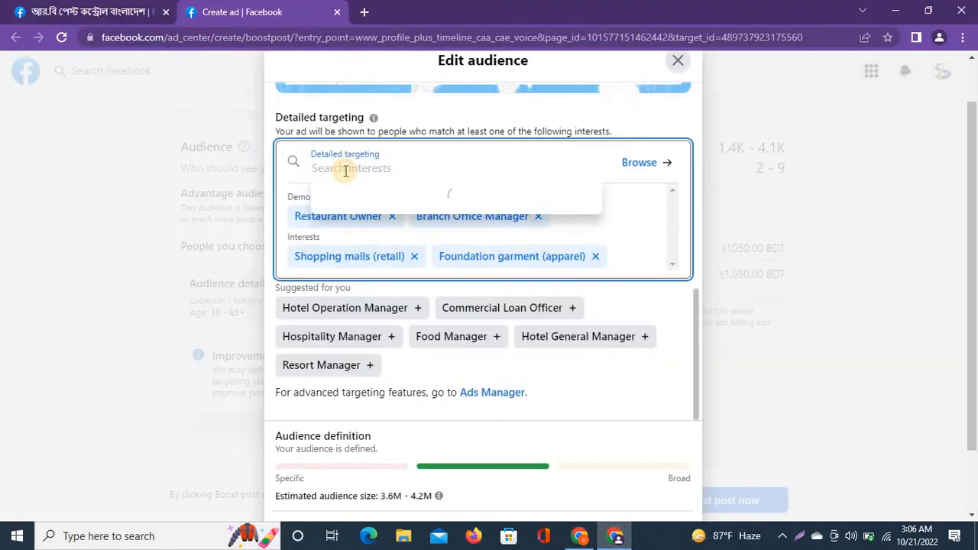
key("ctrl+v")
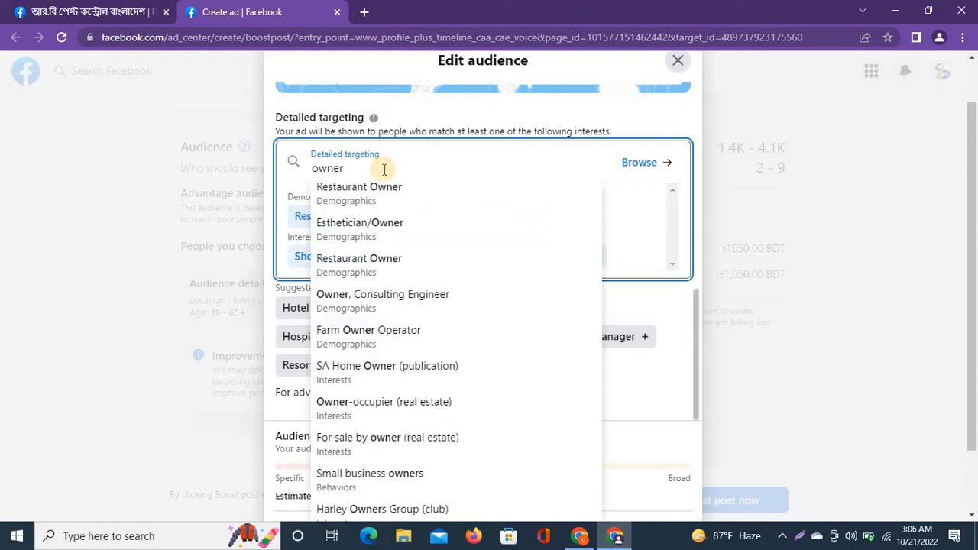
scroll(476, 430, "down", 1)
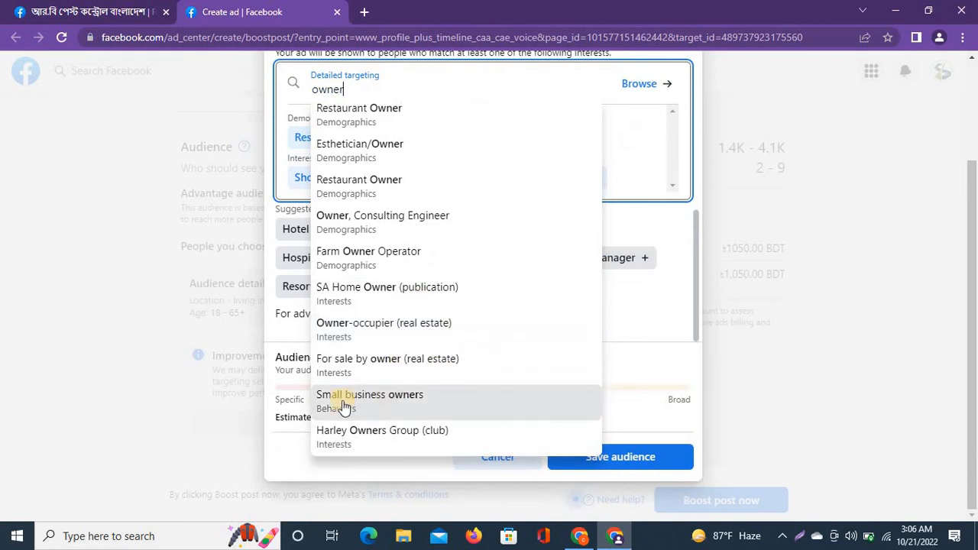
left_click(401, 401)
scroll(458, 221, "up", 1)
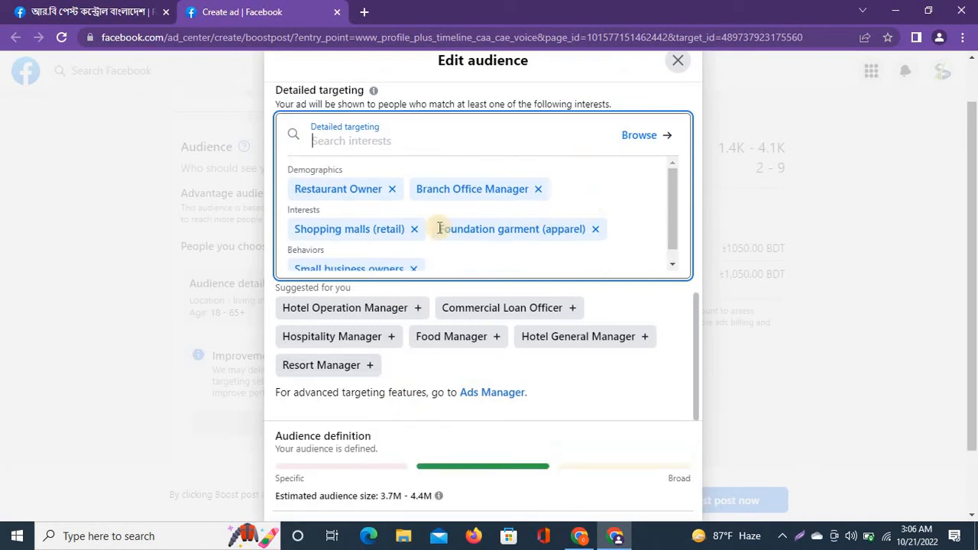
scroll(459, 249, "down", 1)
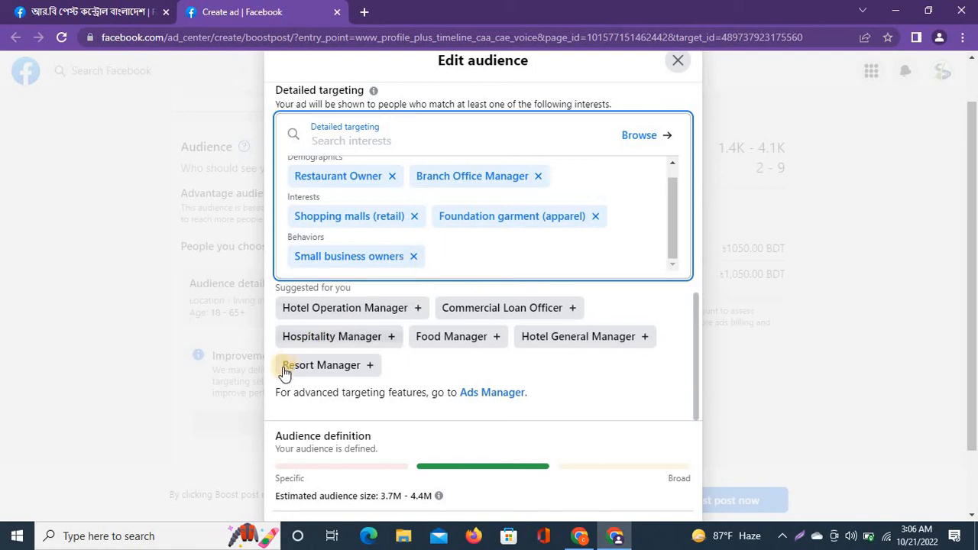
left_click(309, 368)
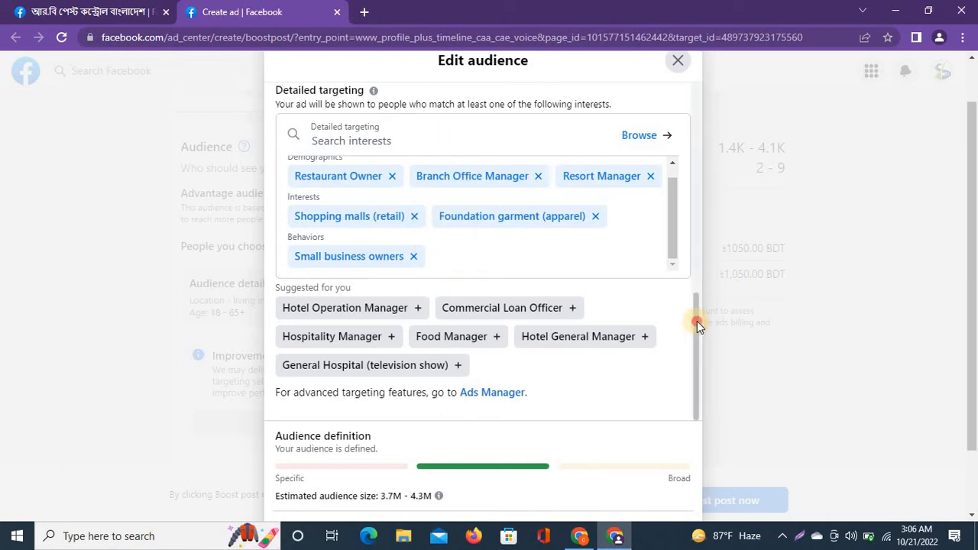
Review the audience's gender, age, location map and Detailed targeting selections, and save the audience
left_click_drag(699, 349, 695, 98)
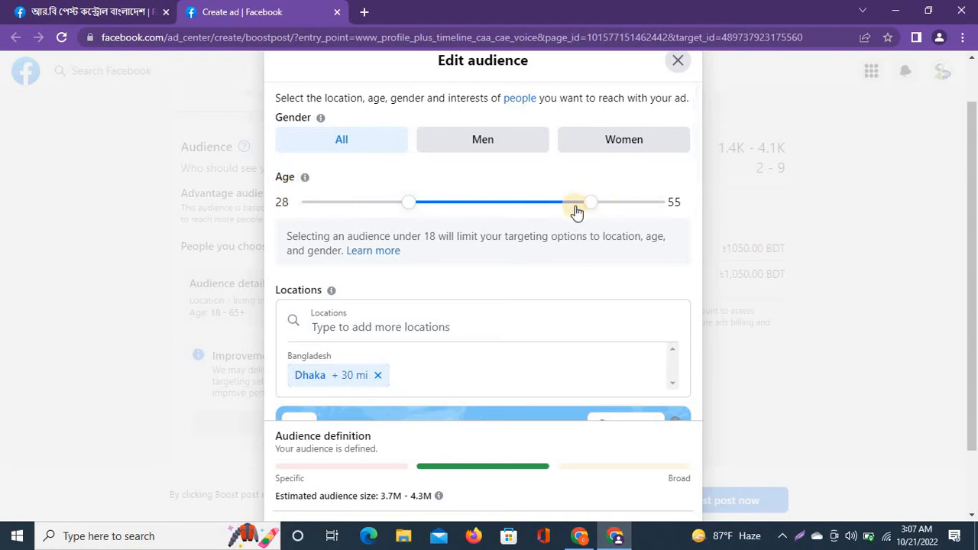
left_click_drag(699, 200, 704, 278)
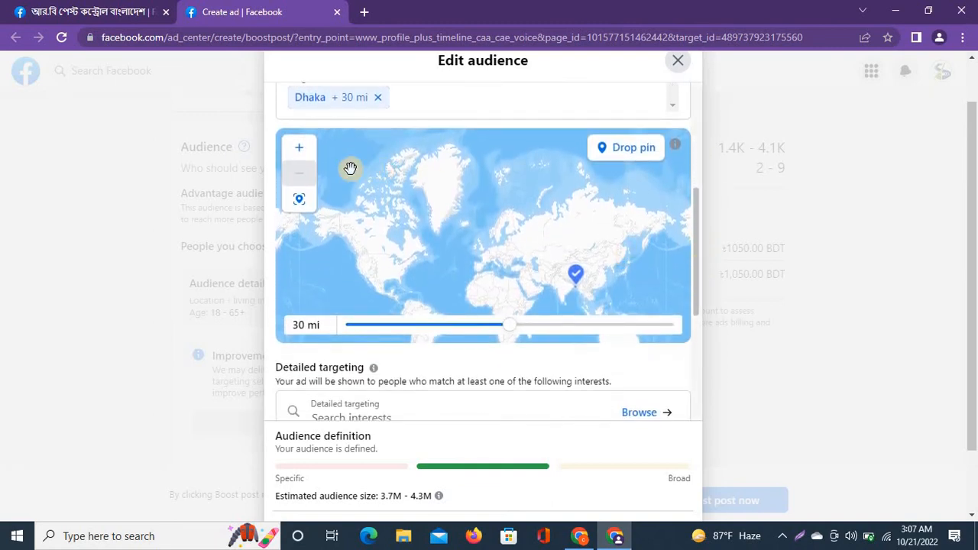
left_click_drag(533, 257, 489, 240)
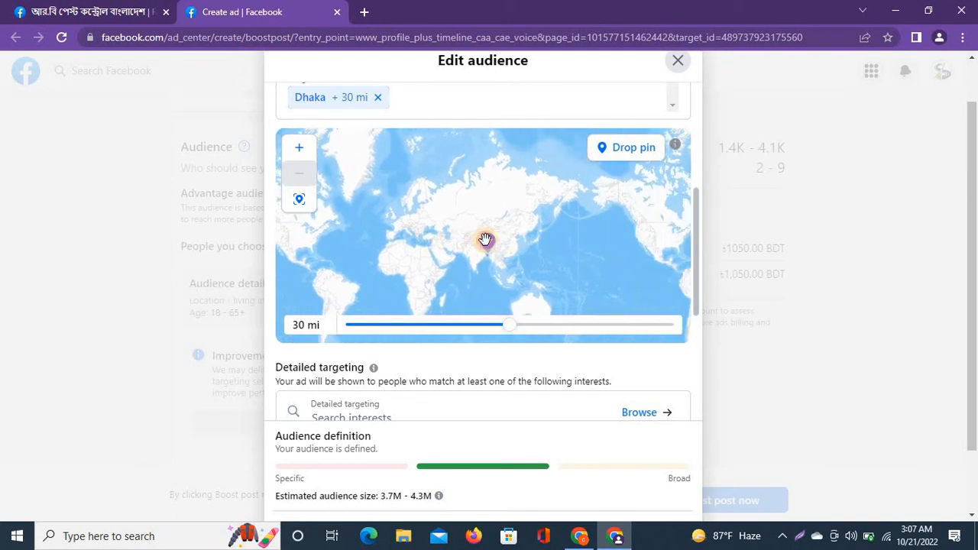
left_click_drag(698, 279, 702, 348)
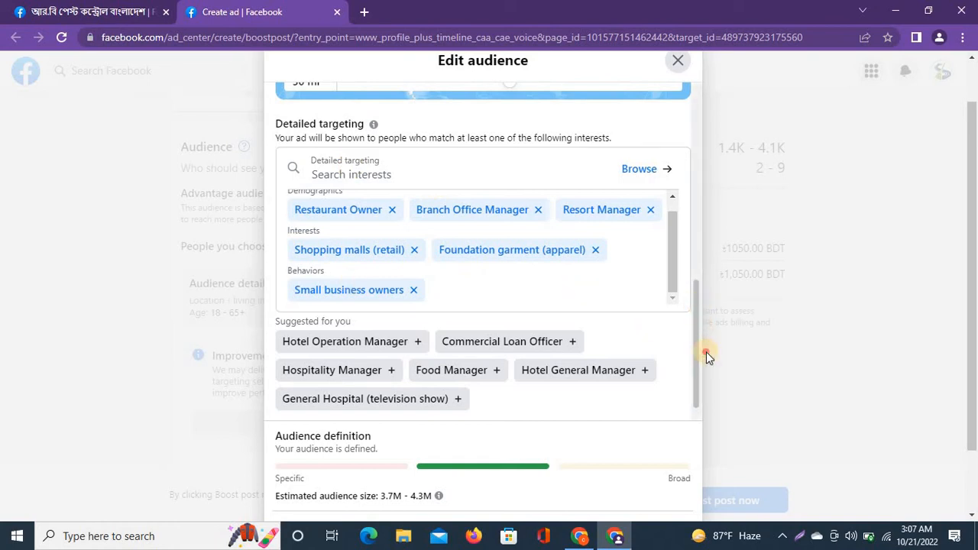
left_click_drag(706, 352, 709, 387)
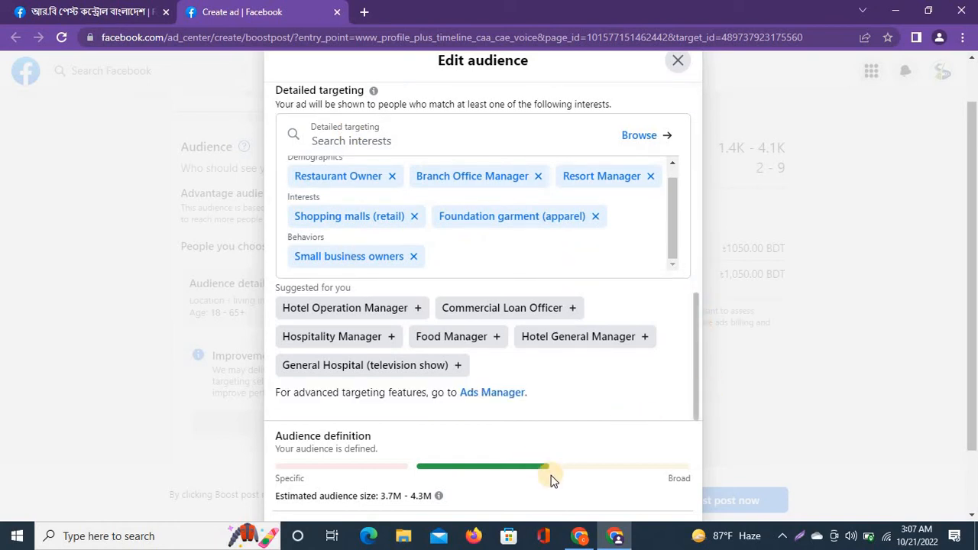
scroll(551, 475, "down", 1)
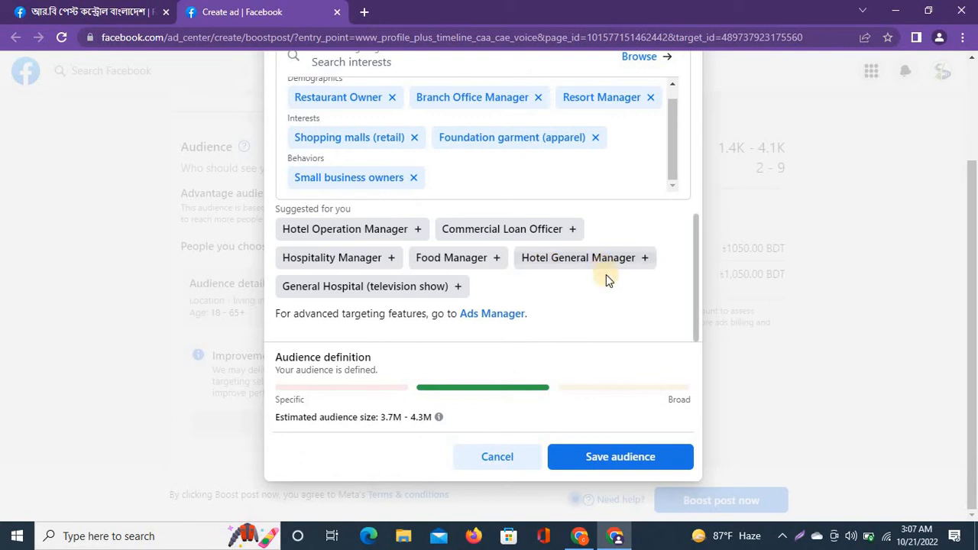
scroll(637, 327, "up", 1)
scroll(642, 366, "down", 1)
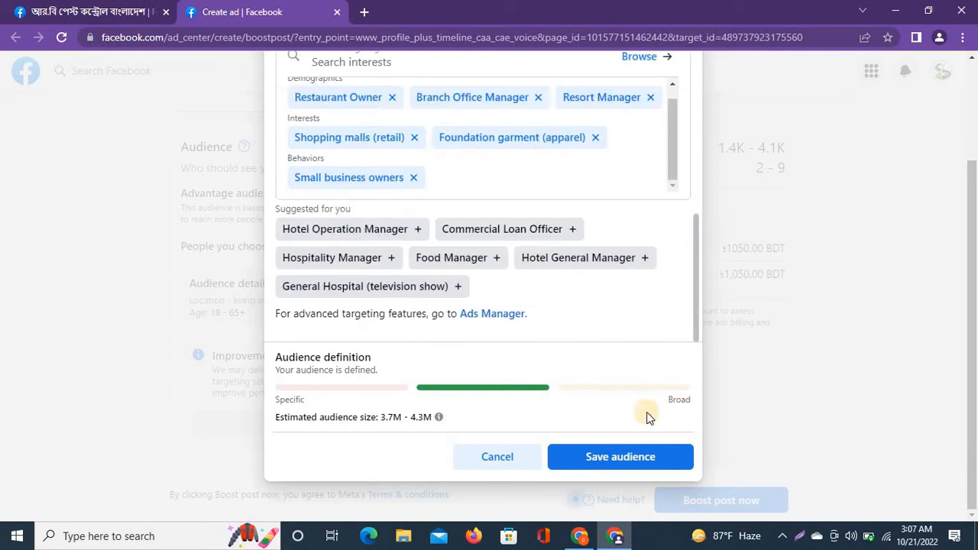
left_click(618, 458)
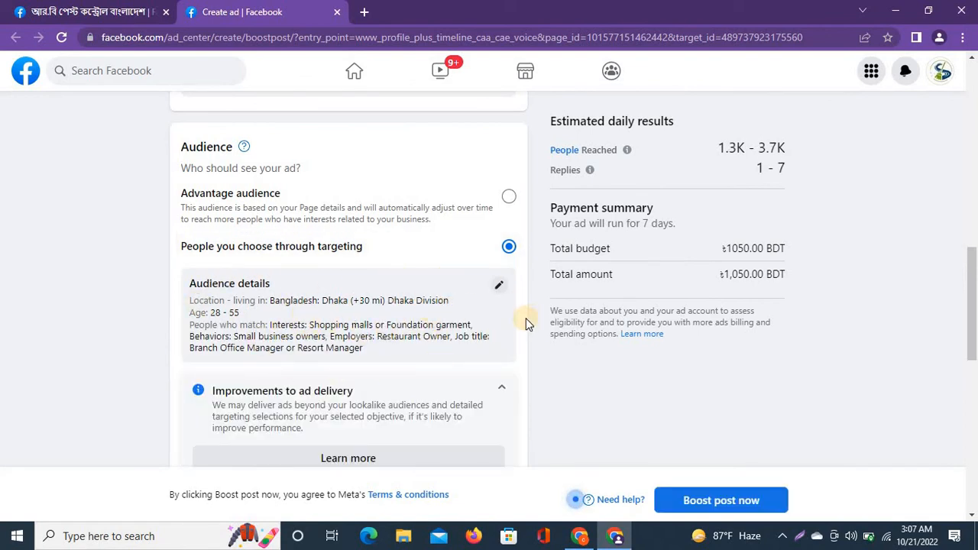
Review the saved audience details and set the ad's duration to 4 days
scroll(525, 323, "down", 1)
scroll(527, 319, "up", 1)
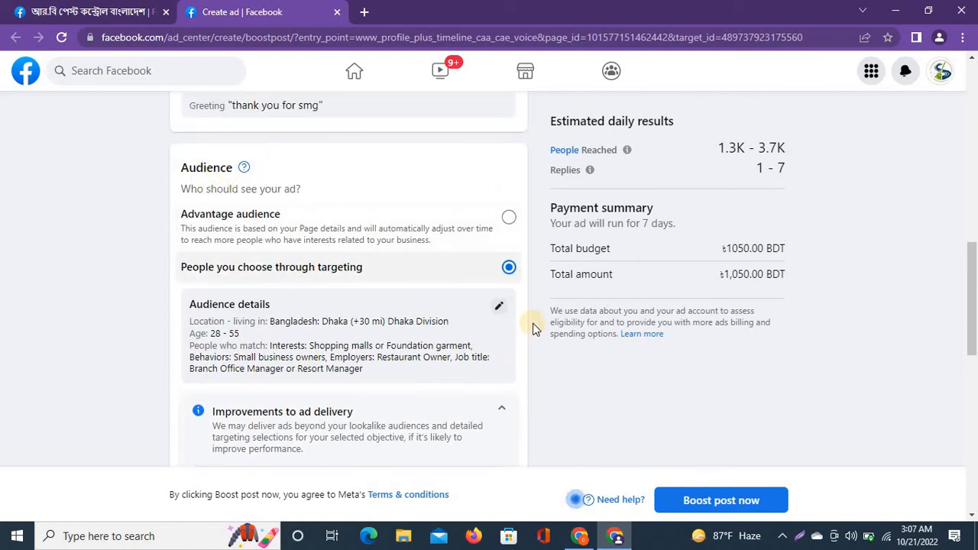
scroll(533, 336, "down", 4)
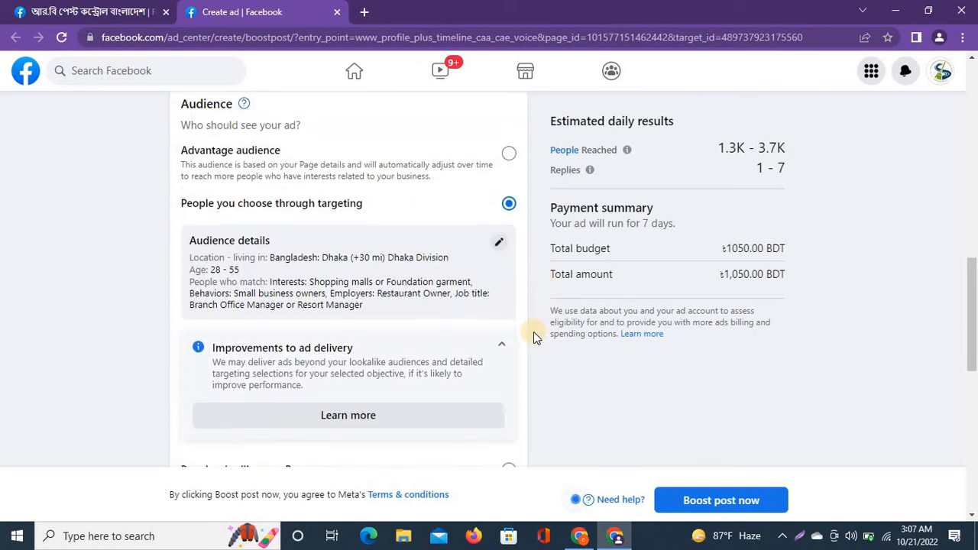
scroll(533, 338, "down", 2)
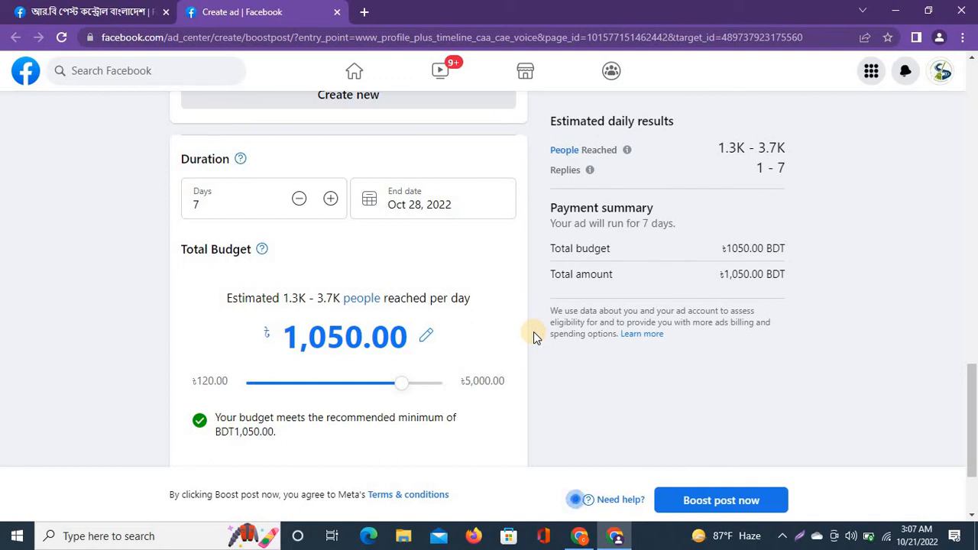
left_click(300, 200)
left_click(300, 200)
left_click(299, 200)
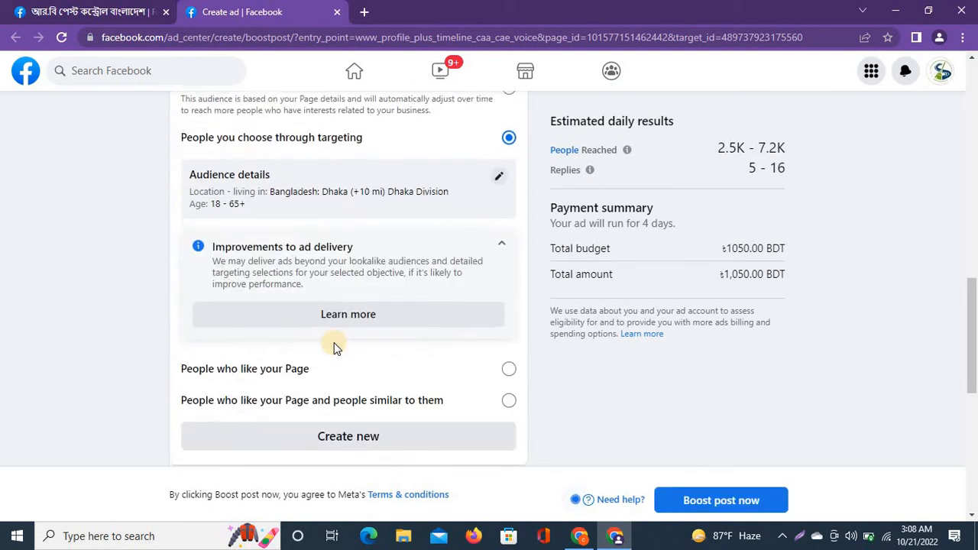
Set the ad's total budget to 10,000 BDT
scroll(334, 343, "down", 2)
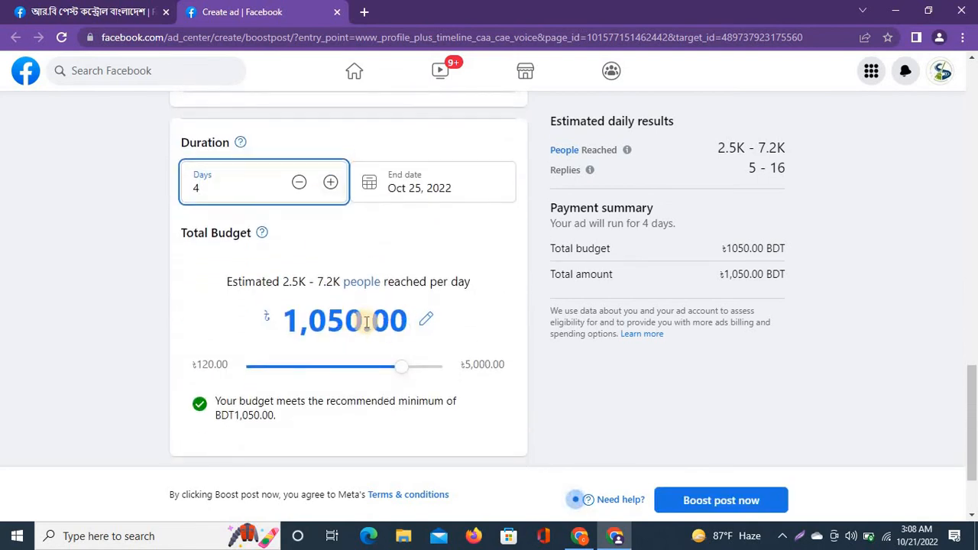
left_click(365, 320)
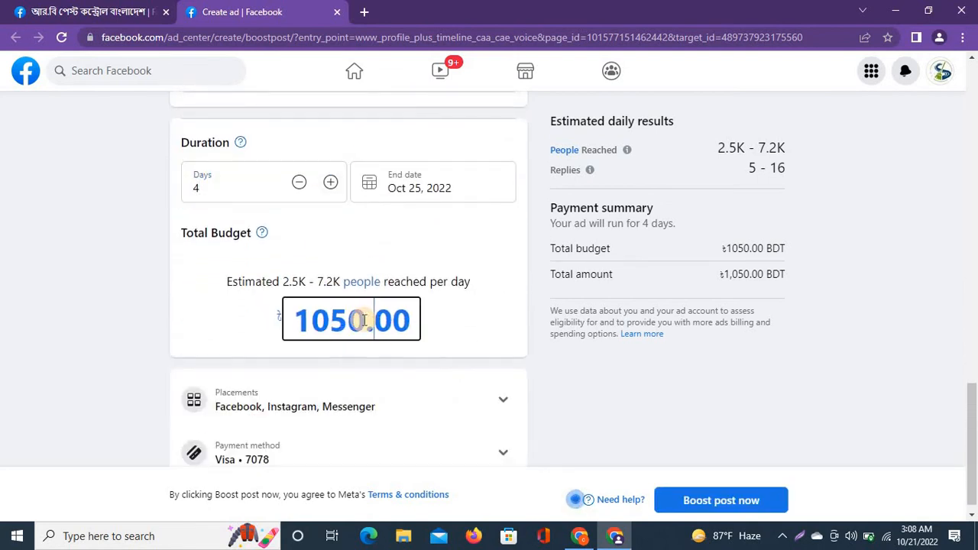
key("BackSpace")
key("BackSpace")
key("BackSpace")
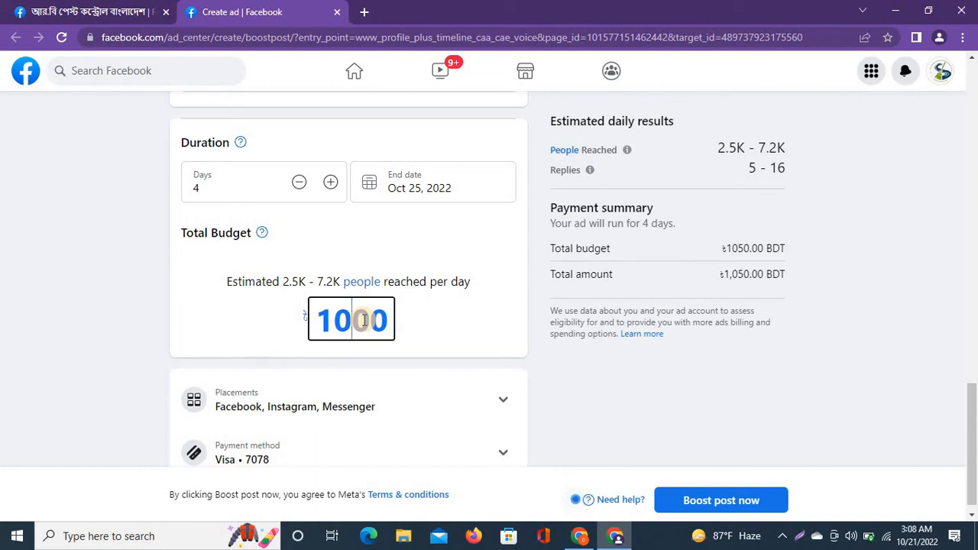
type("0")
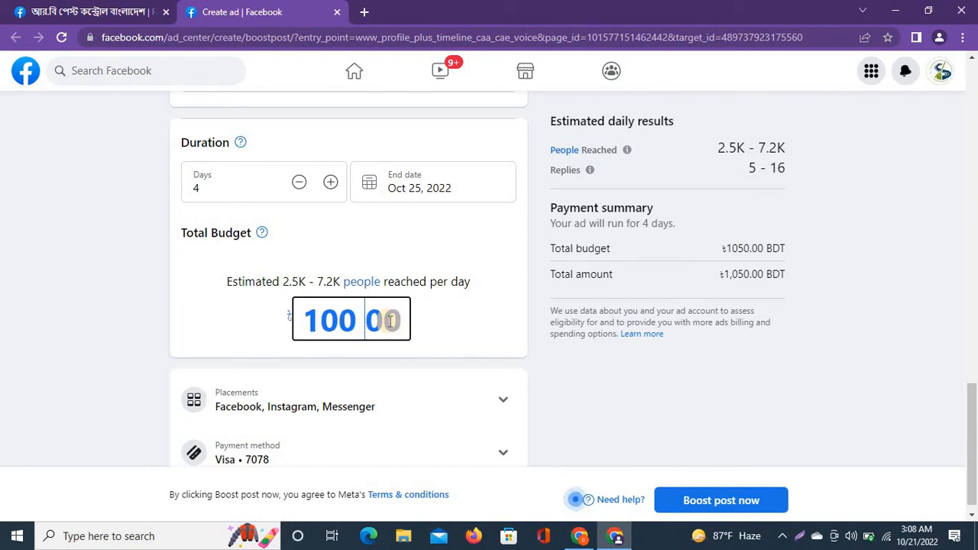
left_click(555, 346)
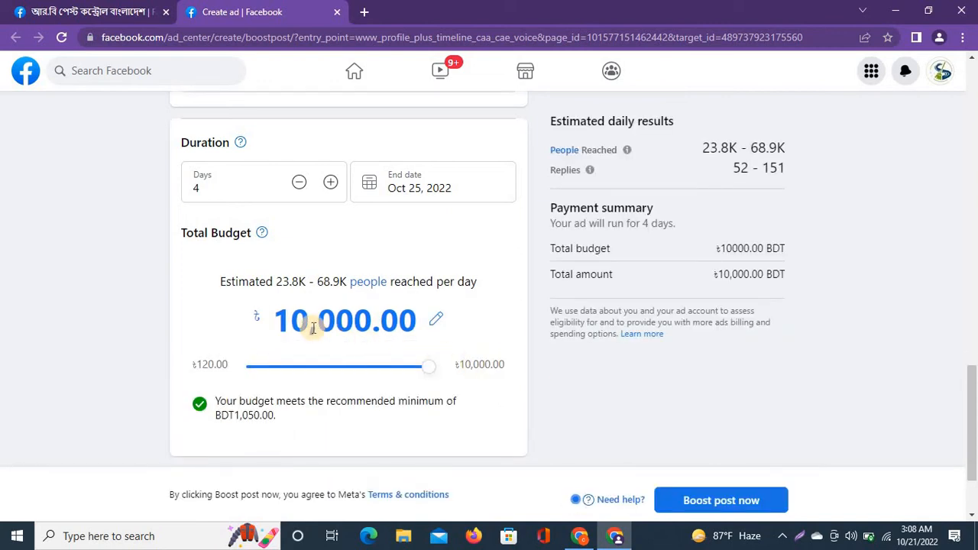
Correct the ad's total budget to 1,000 BDT
left_click(437, 320)
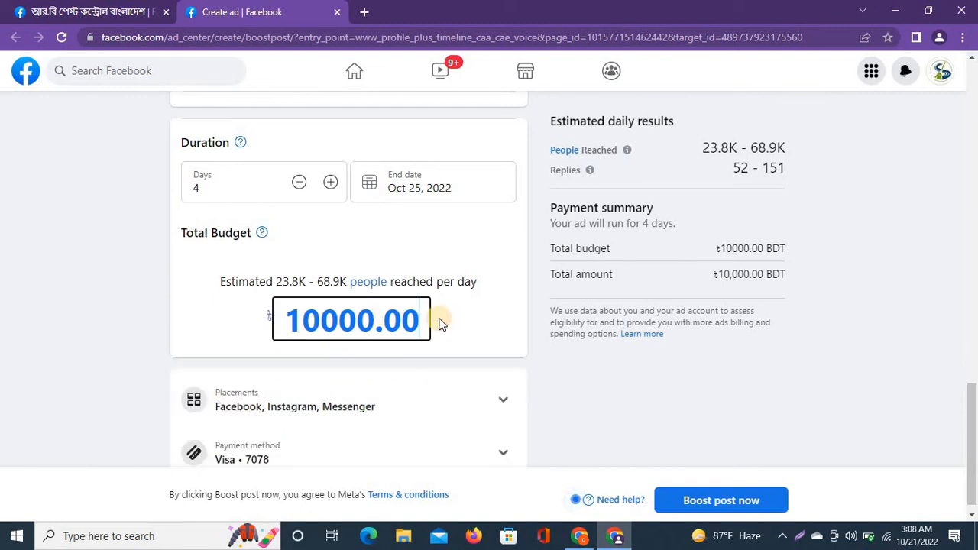
left_click(362, 321)
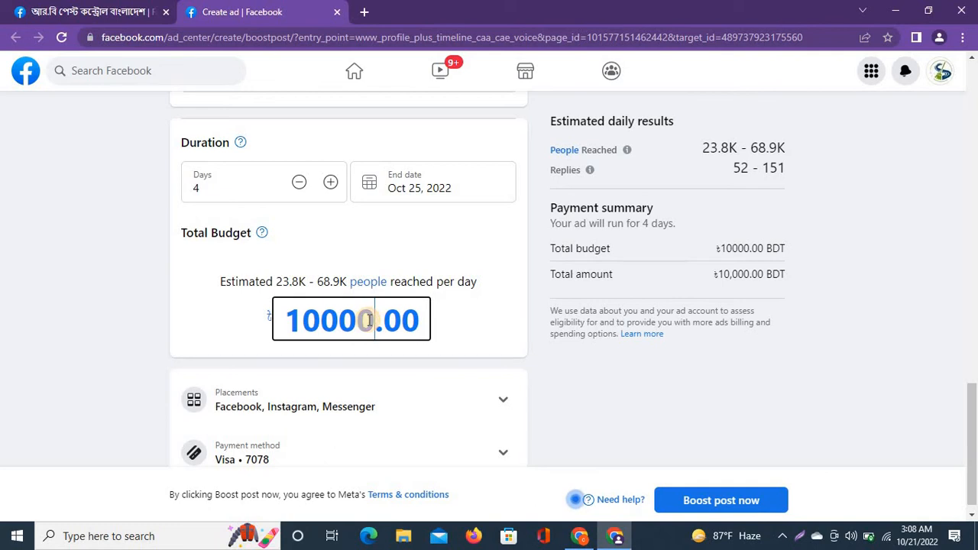
key("BackSpace")
left_click(556, 367)
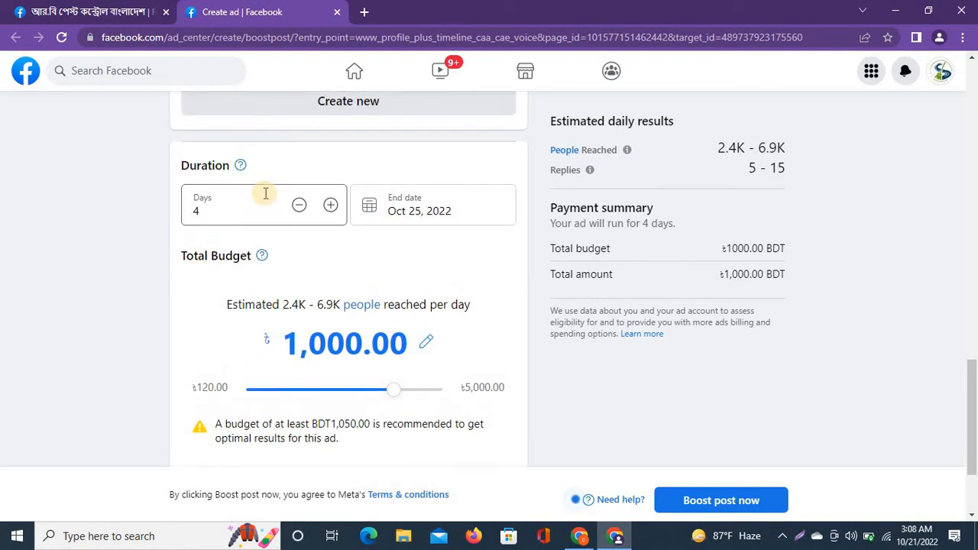
Set the ad's duration to 6 days and check the audience options again
mouse_move(393, 352)
left_mouse_down()
mouse_move(375, 358)
mouse_move(396, 361)
left_mouse_up()
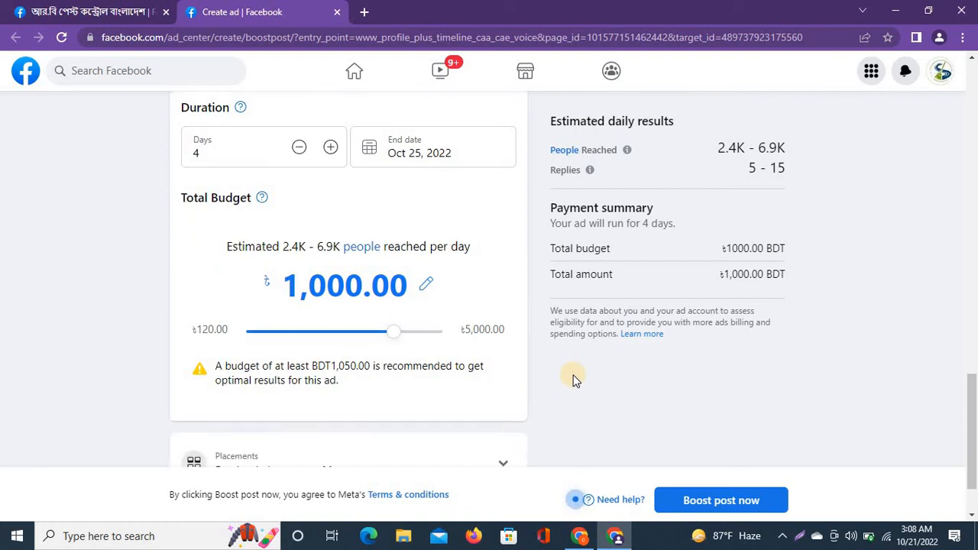
scroll(575, 380, "up", 2)
scroll(575, 380, "down", 3)
scroll(574, 381, "up", 2)
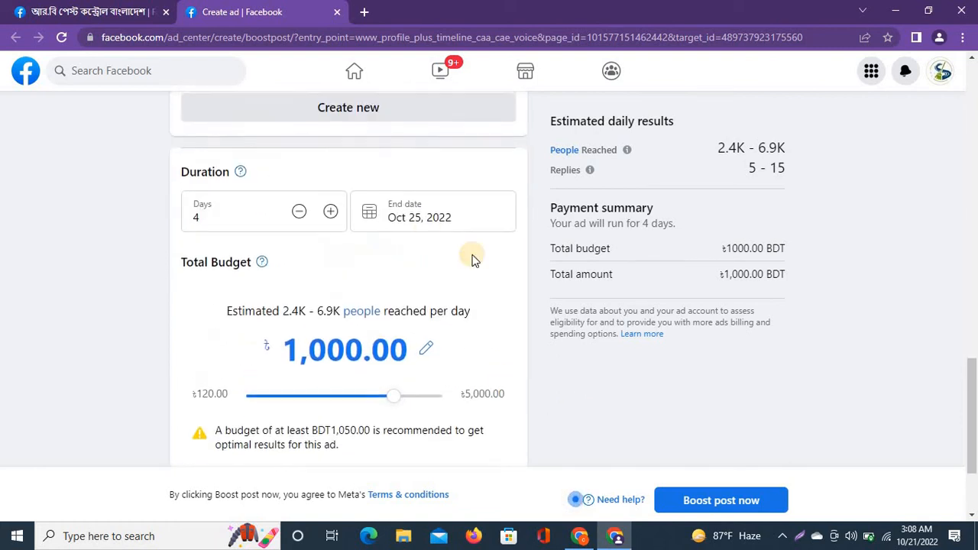
left_click(328, 217)
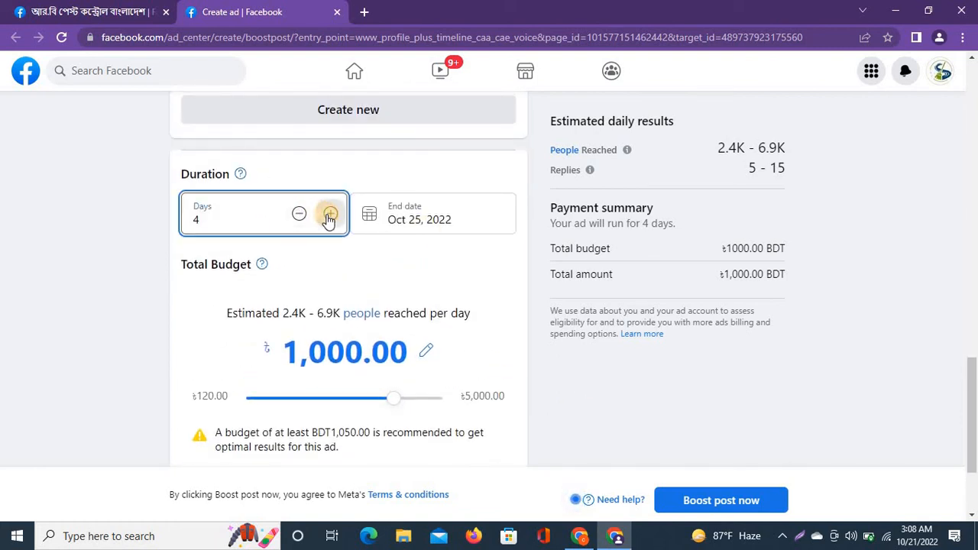
left_click(329, 217)
left_click(328, 217)
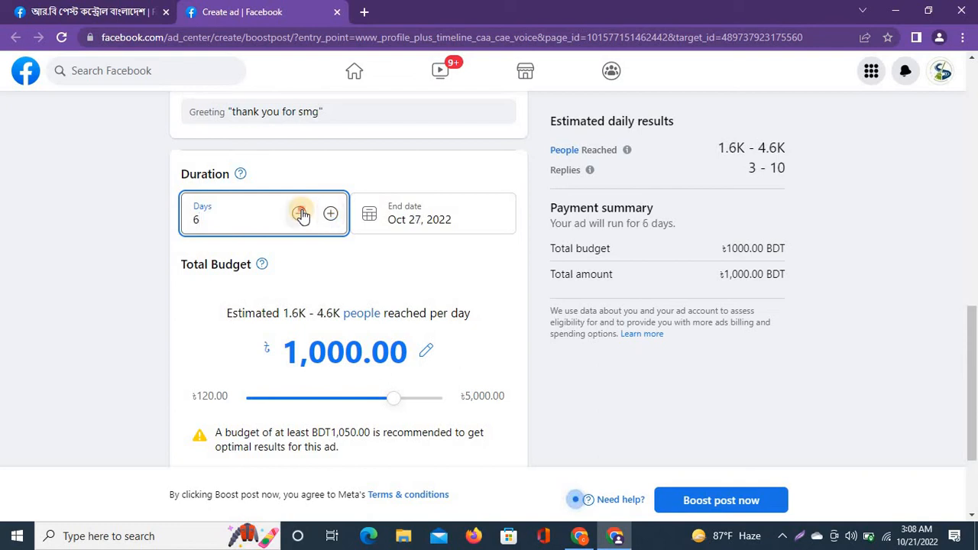
scroll(443, 348, "down", 1)
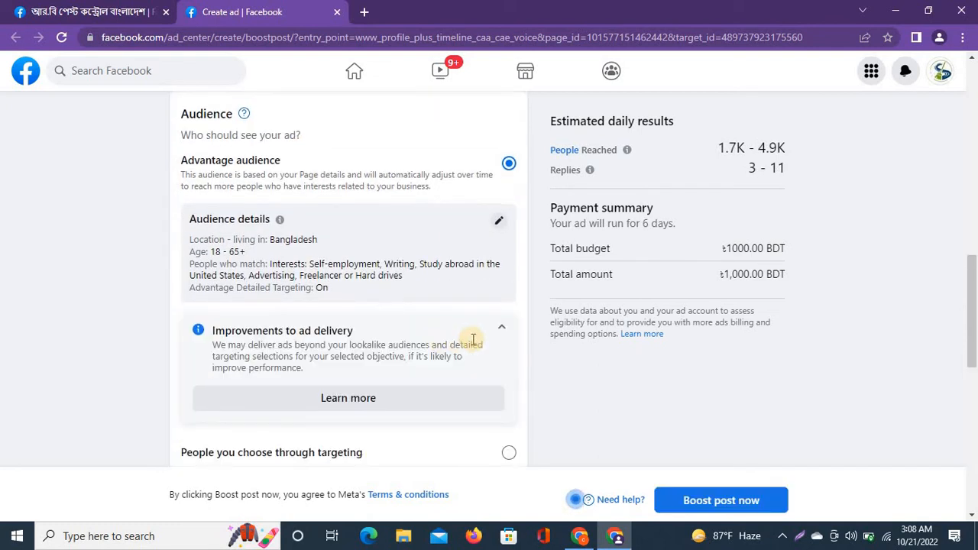
scroll(452, 316, "down", 2)
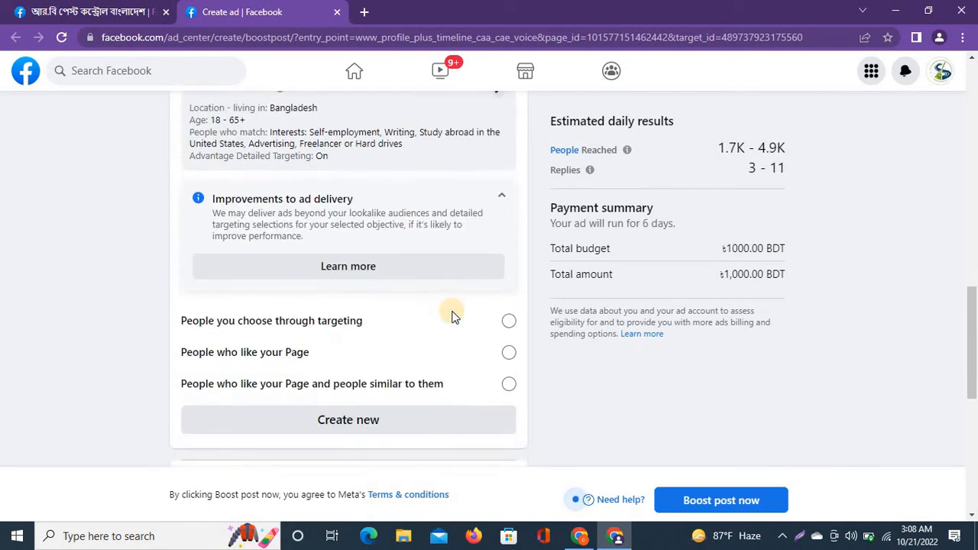
Compare the targeting-based audience with the Advantage audience, open the Advantage audience's editor and close it without changes
left_click(508, 314)
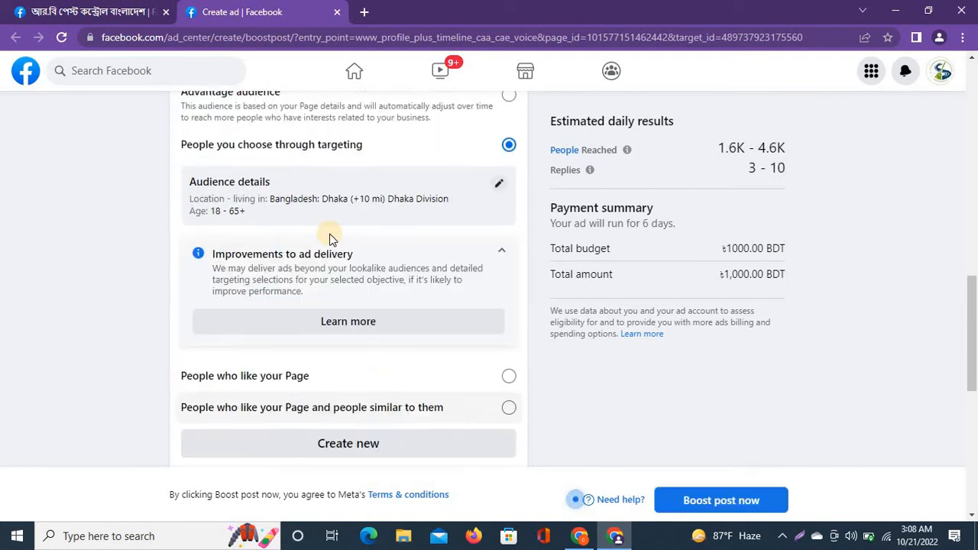
scroll(363, 211, "up", 1)
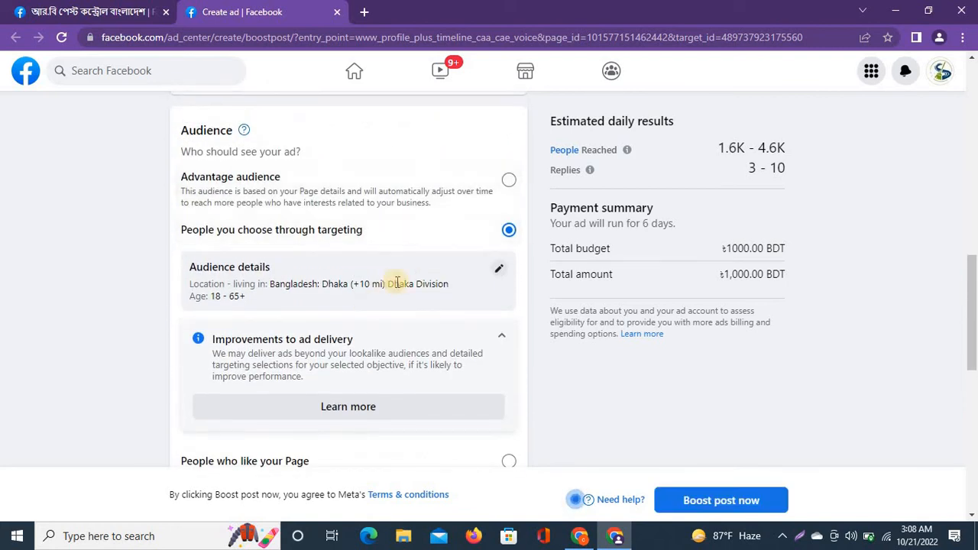
left_click(507, 182)
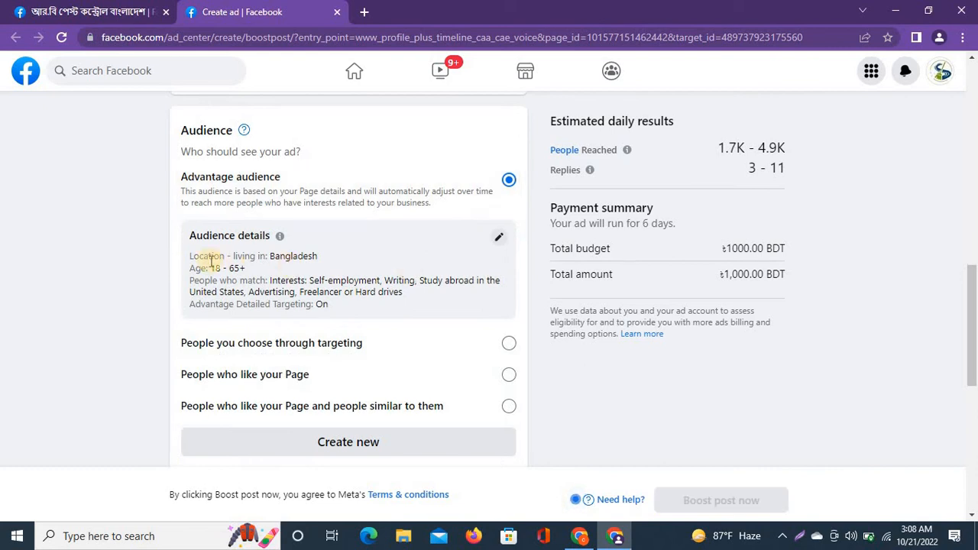
left_click(500, 240)
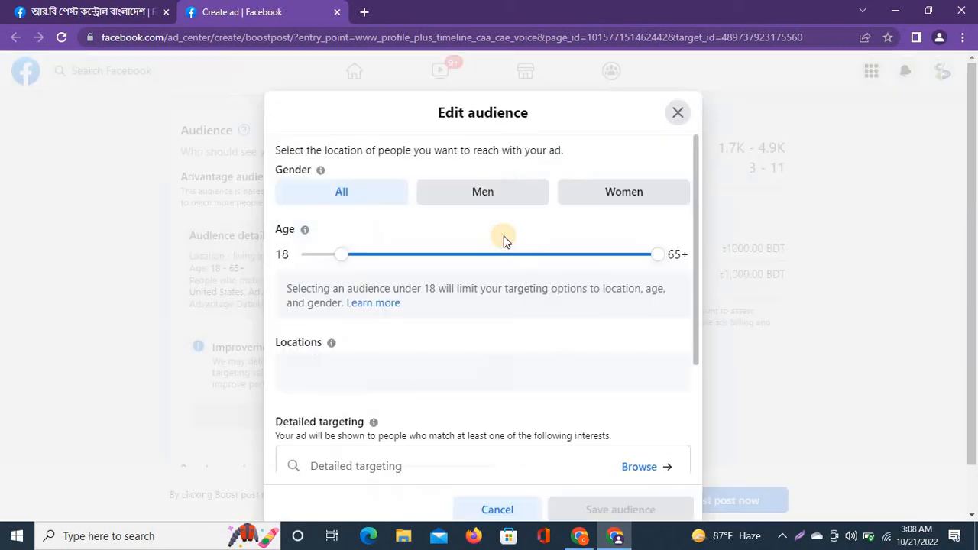
left_click(676, 114)
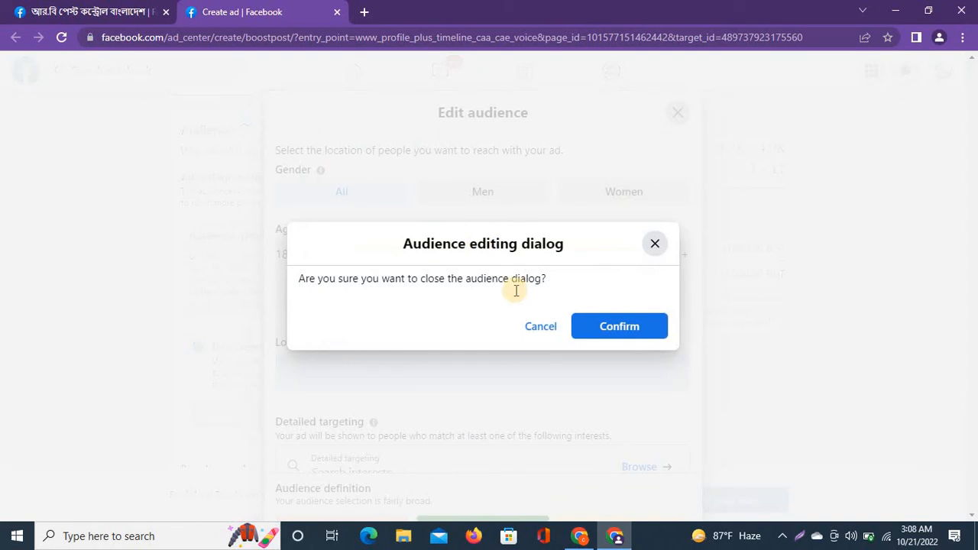
left_click(582, 326)
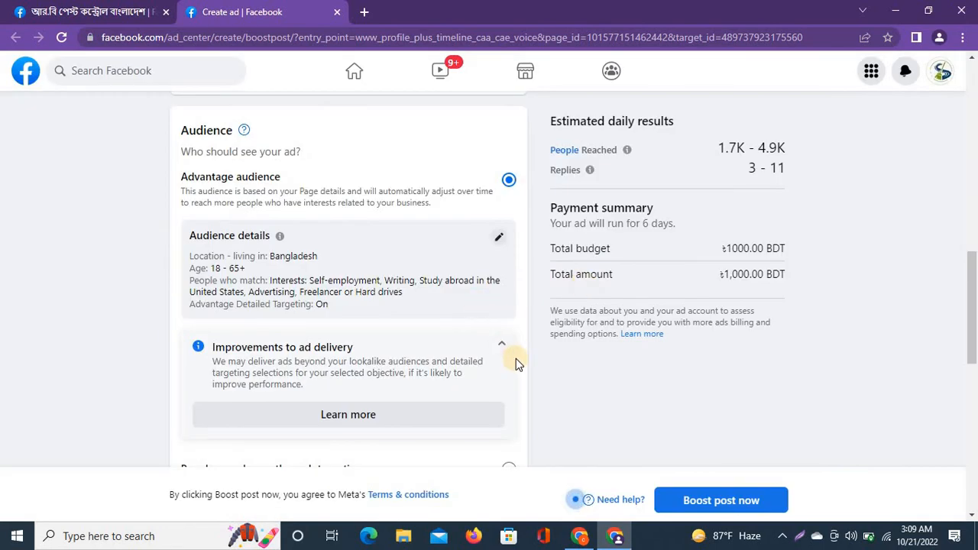
Choose "People you choose through targeting" as the ad's audience and check its audience details
scroll(517, 359, "down", 1)
scroll(372, 341, "up", 1)
scroll(495, 346, "down", 2)
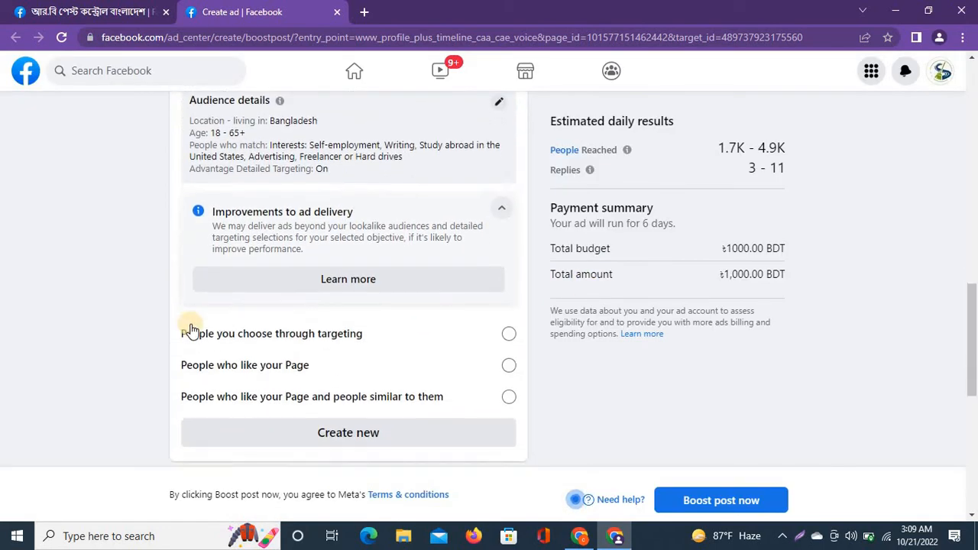
left_click(509, 333)
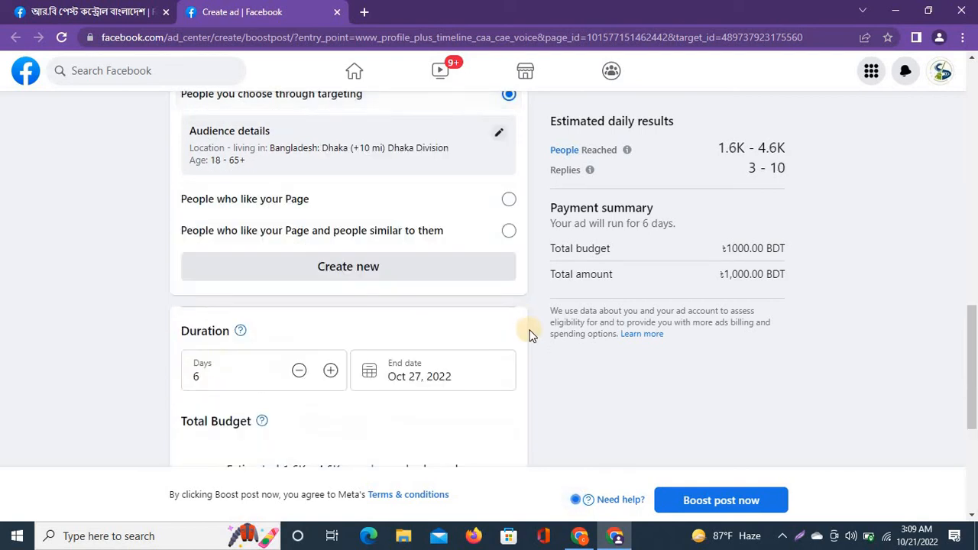
scroll(459, 154, "up", 1)
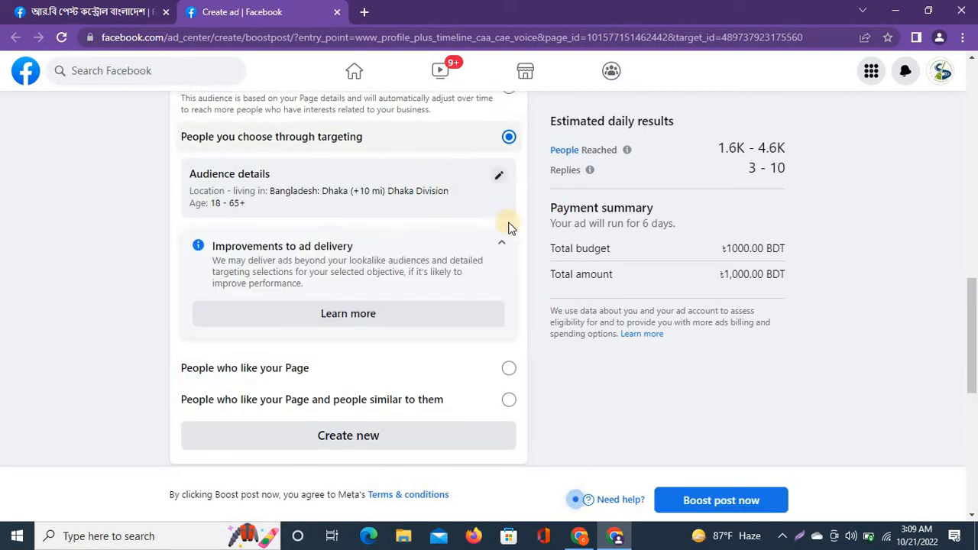
Set the ad's duration to 4 days
scroll(549, 250, "down", 3)
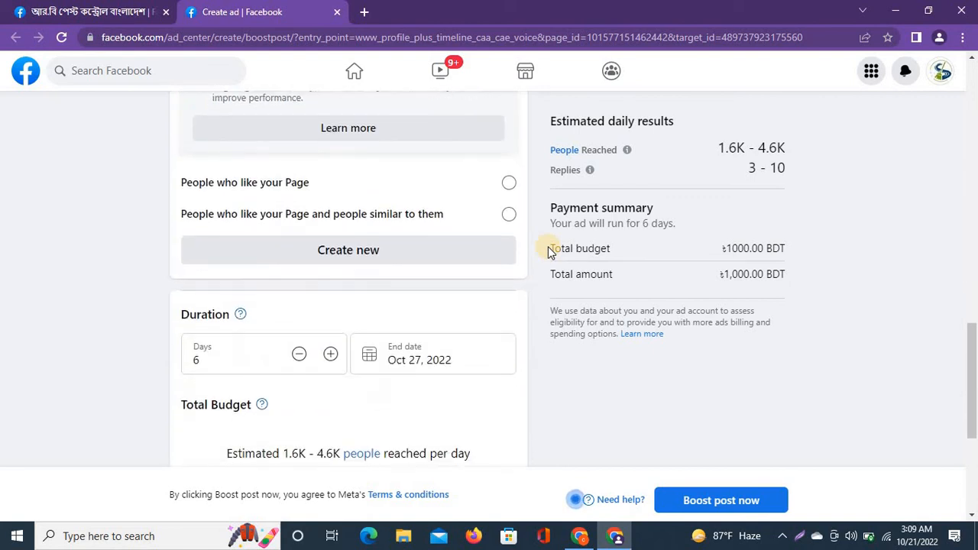
scroll(548, 251, "down", 3)
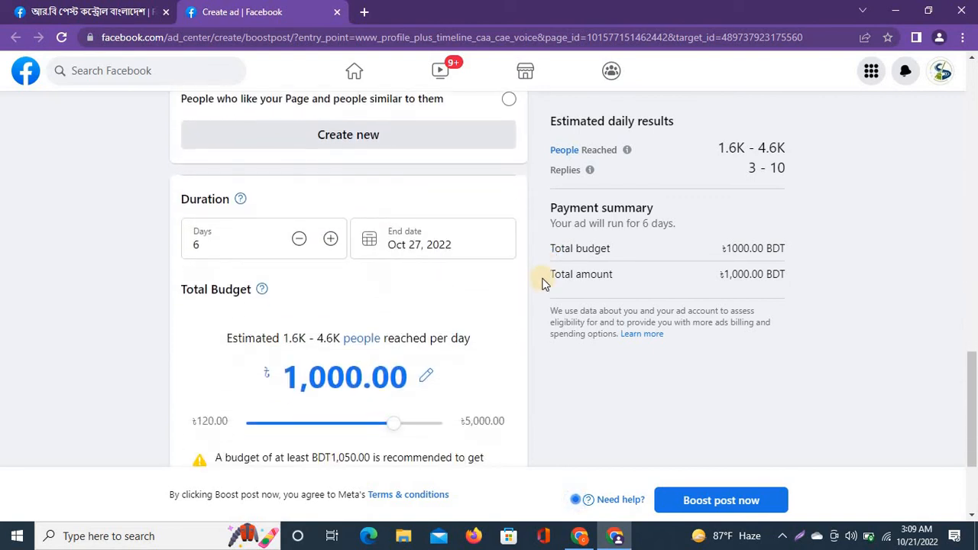
scroll(245, 215, "up", 2)
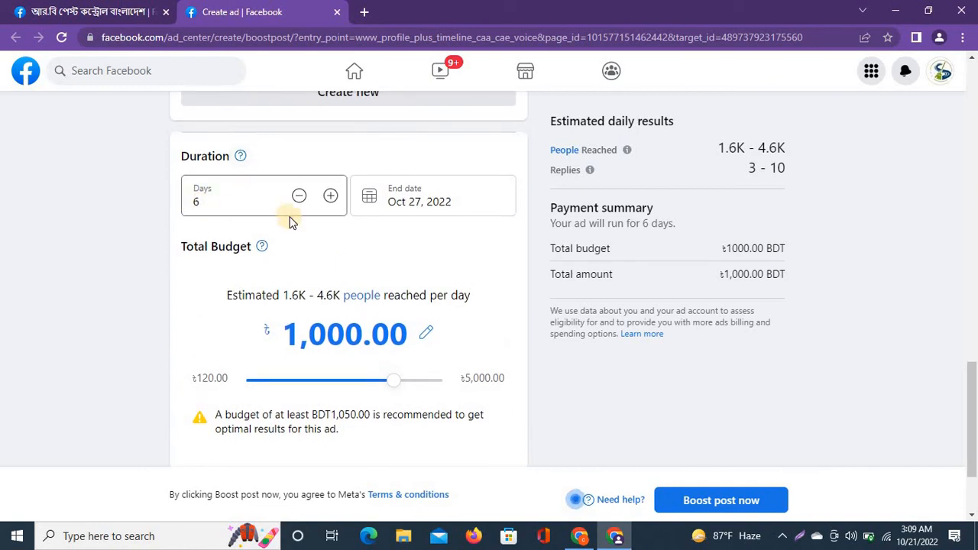
left_click(299, 196)
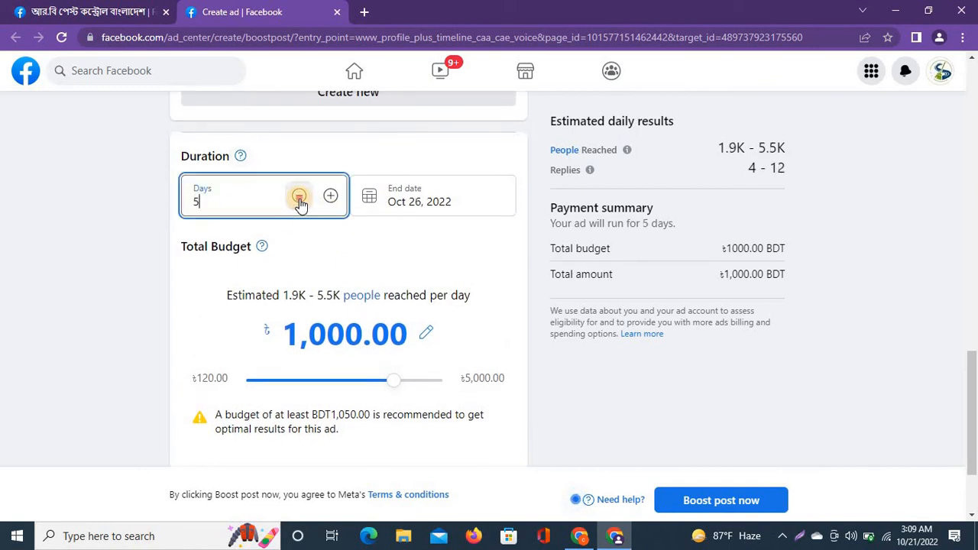
left_click(300, 197)
scroll(625, 248, "up", 1)
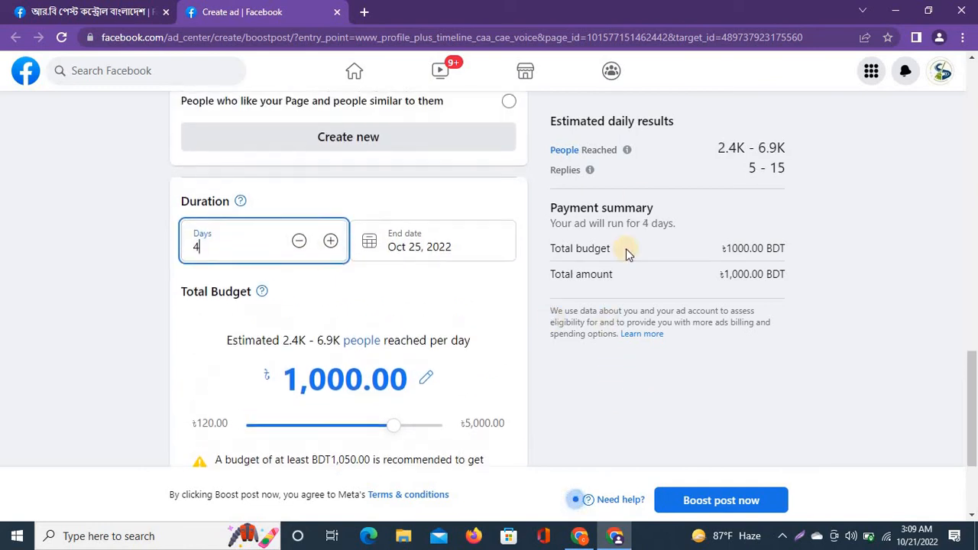
Examine the estimated daily people reached, the payment summary's total amount and the duration and budget settings
left_click(714, 149)
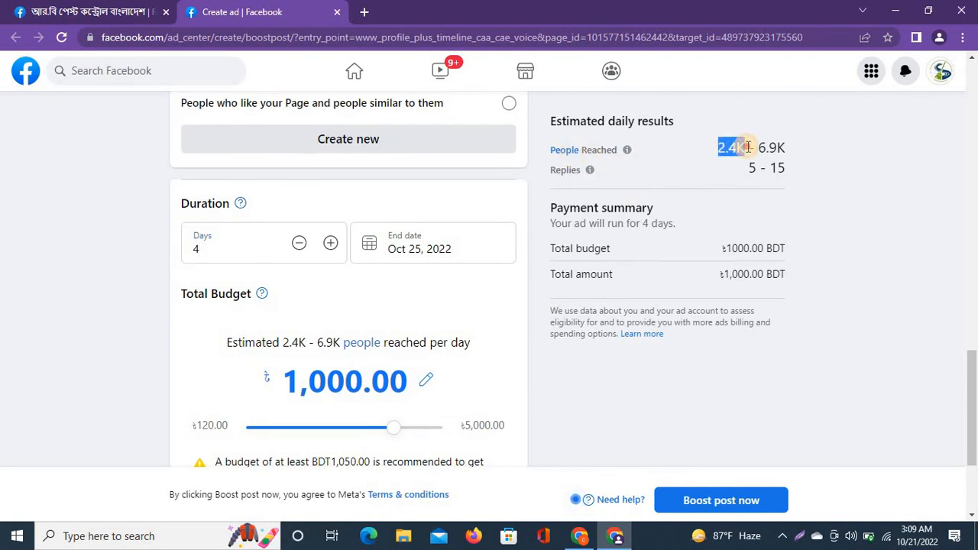
left_click(772, 148)
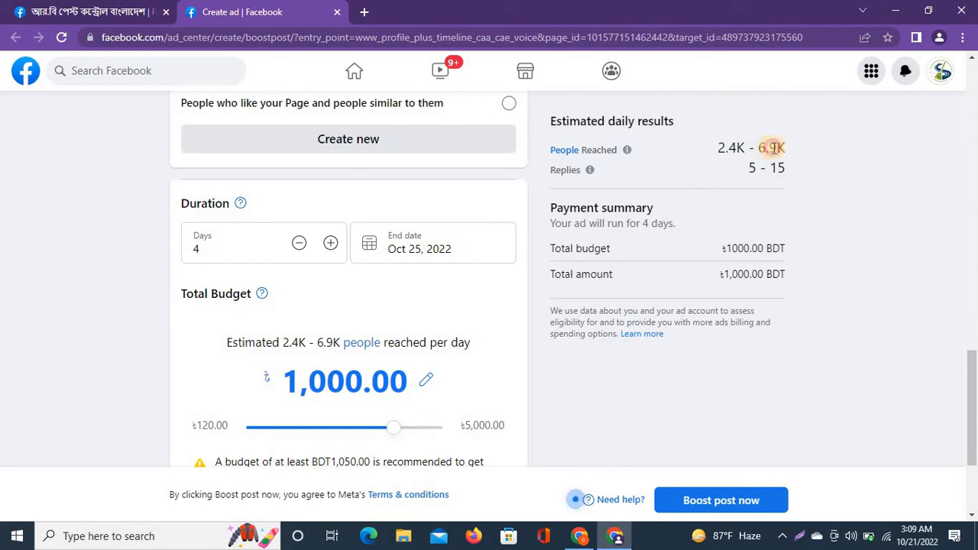
left_click_drag(794, 155, 794, 155)
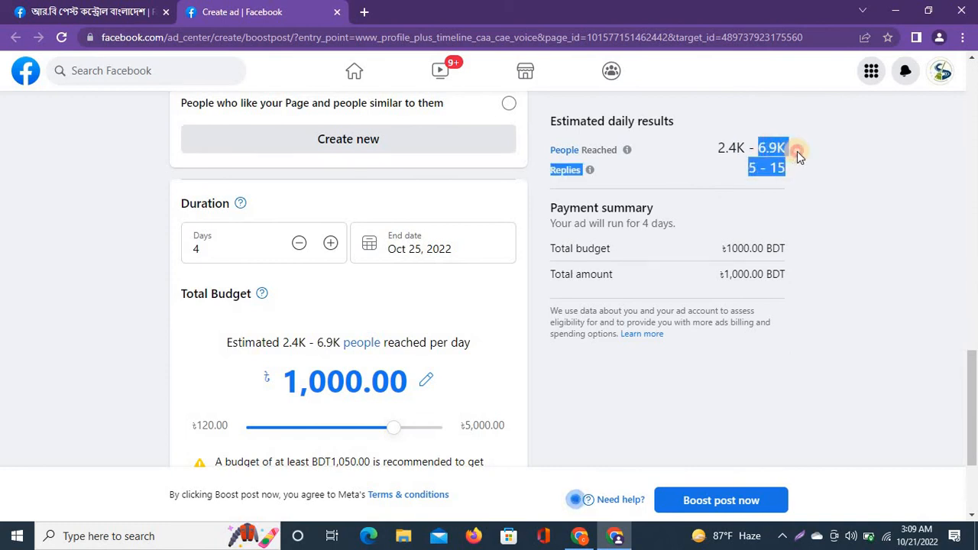
left_click(797, 151)
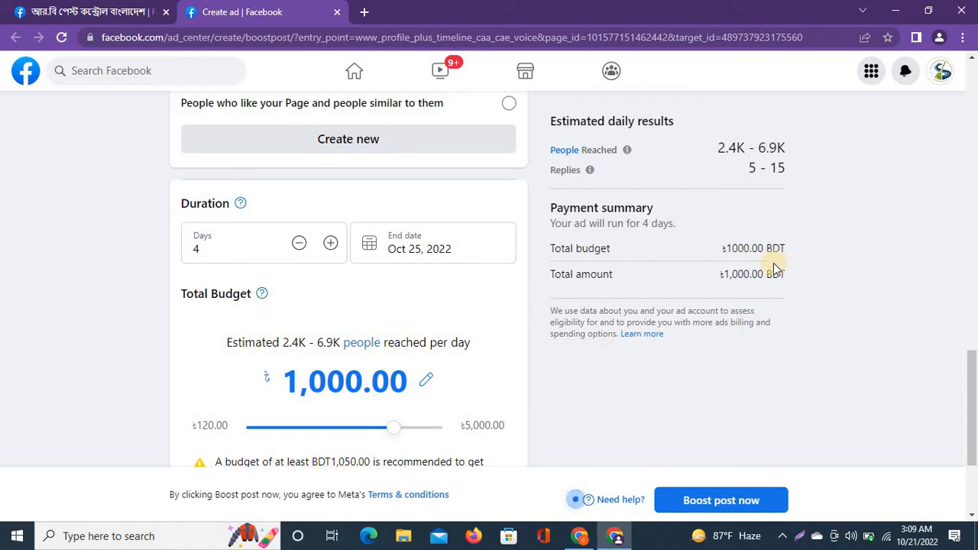
left_click_drag(731, 274, 810, 274)
left_click(810, 274)
scroll(607, 366, "down", 2)
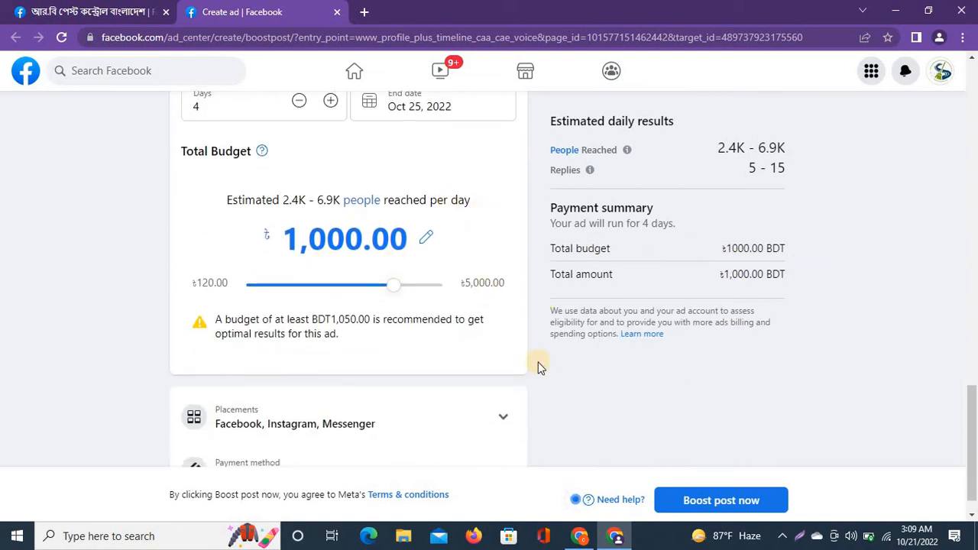
scroll(538, 305, "up", 3)
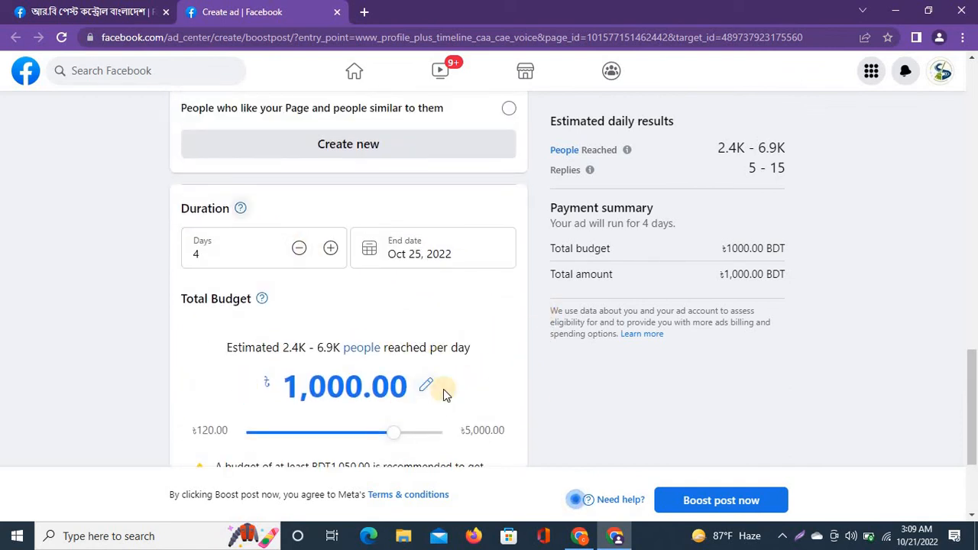
Limit the ad's placements to Facebook by excluding Instagram and Messenger
scroll(557, 419, "down", 2)
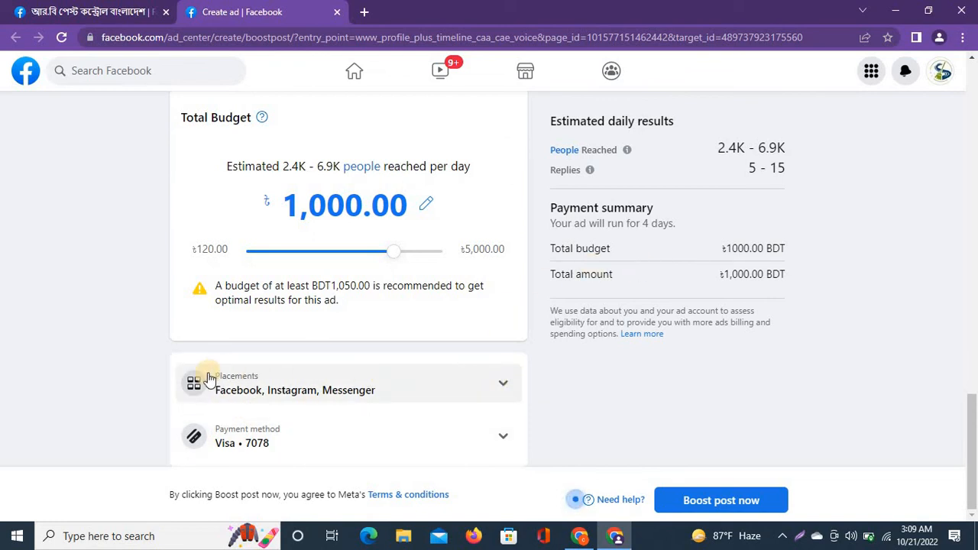
left_click(500, 385)
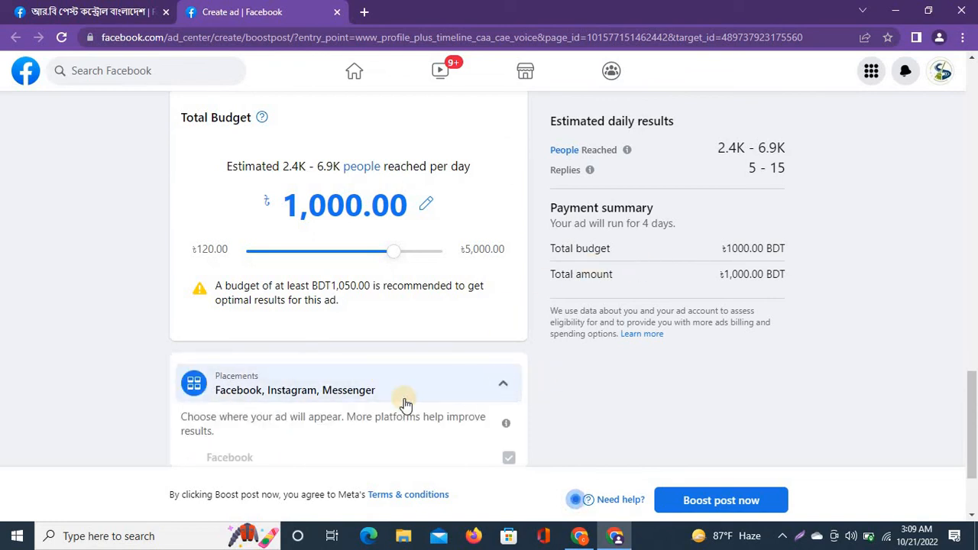
scroll(406, 423, "down", 2)
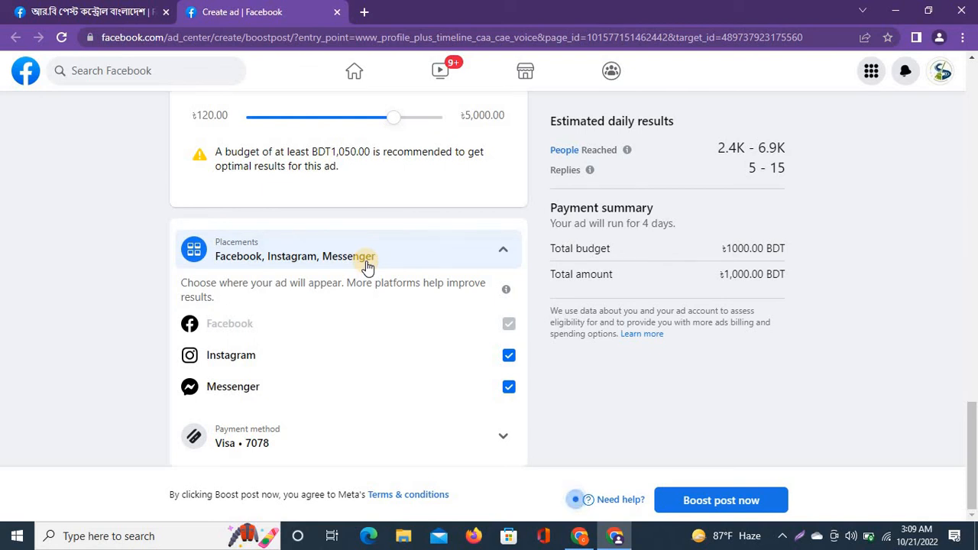
left_click(508, 356)
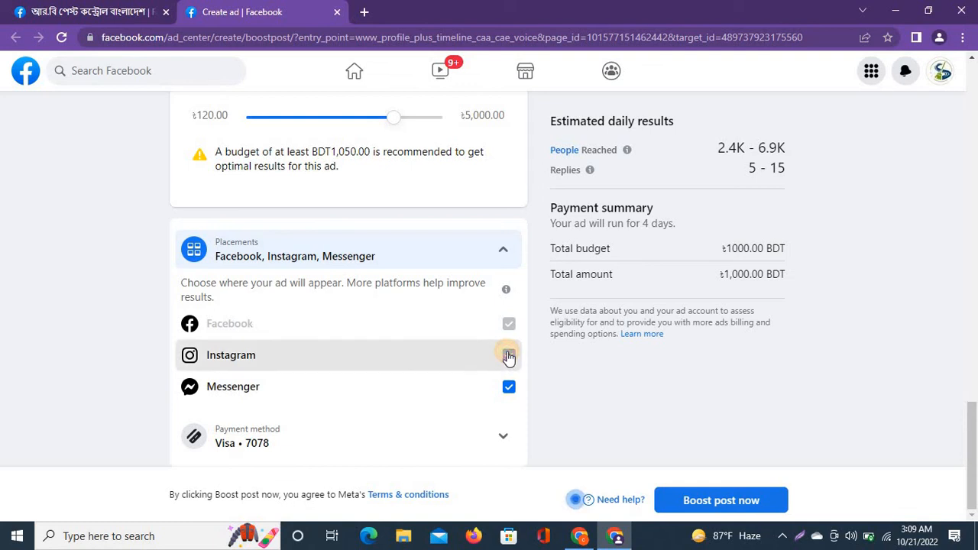
left_click(508, 387)
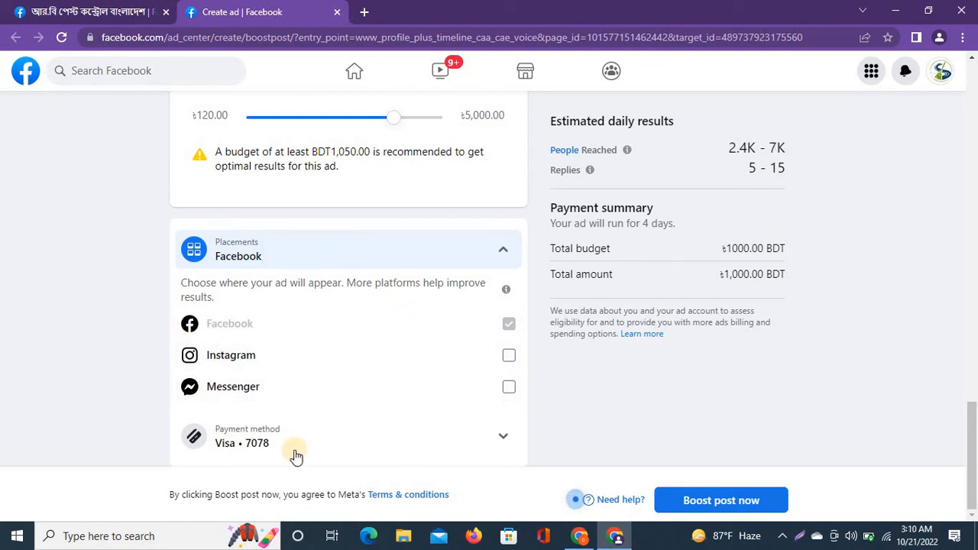
Recheck the duration and audience settings, and open the ad's payment method for editing
scroll(533, 344, "up", 1)
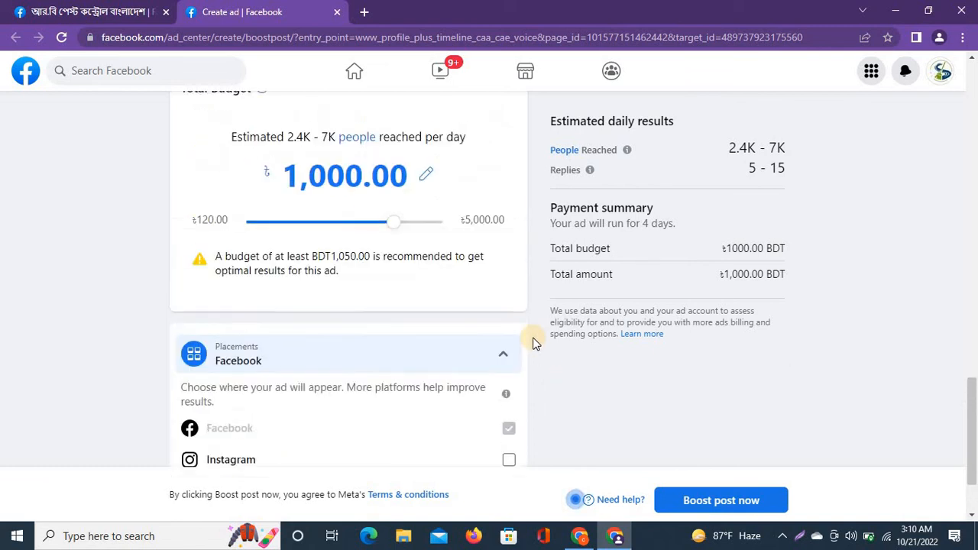
scroll(538, 282, "up", 3)
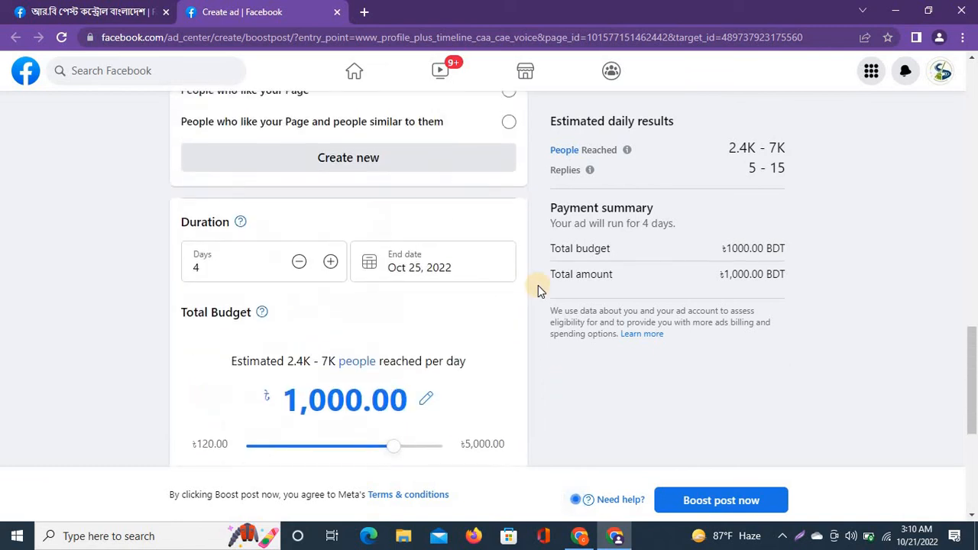
scroll(537, 291, "up", 2)
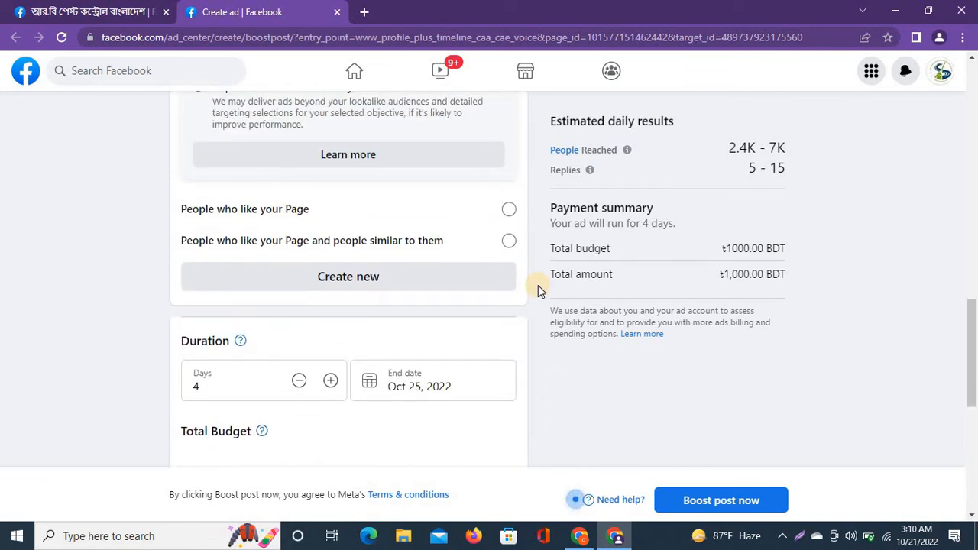
scroll(596, 394, "down", 5)
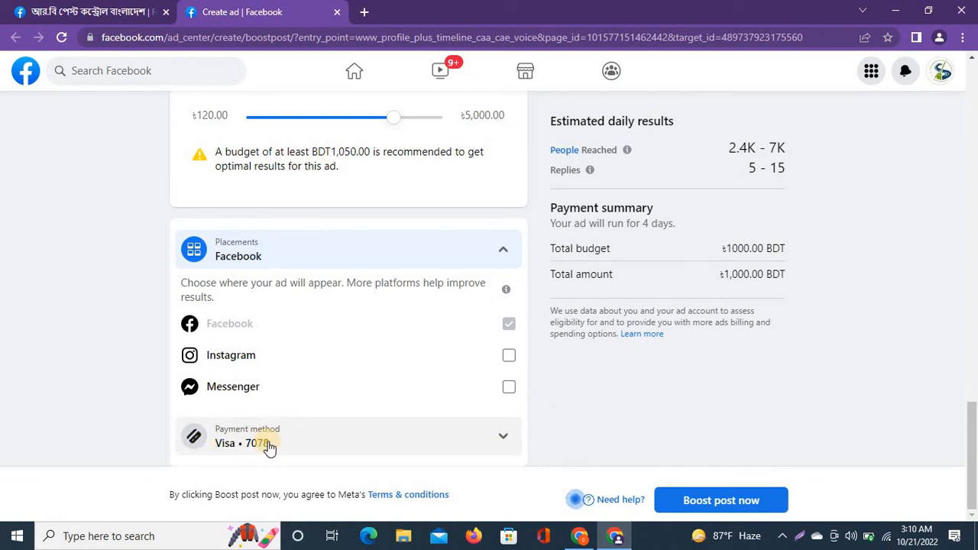
left_click(501, 433)
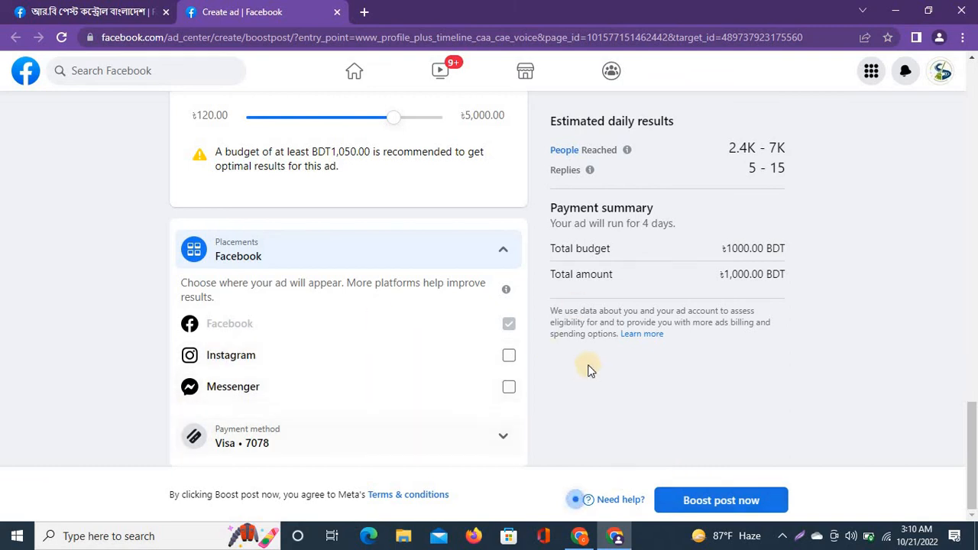
left_click(503, 436)
scroll(561, 424, "down", 1)
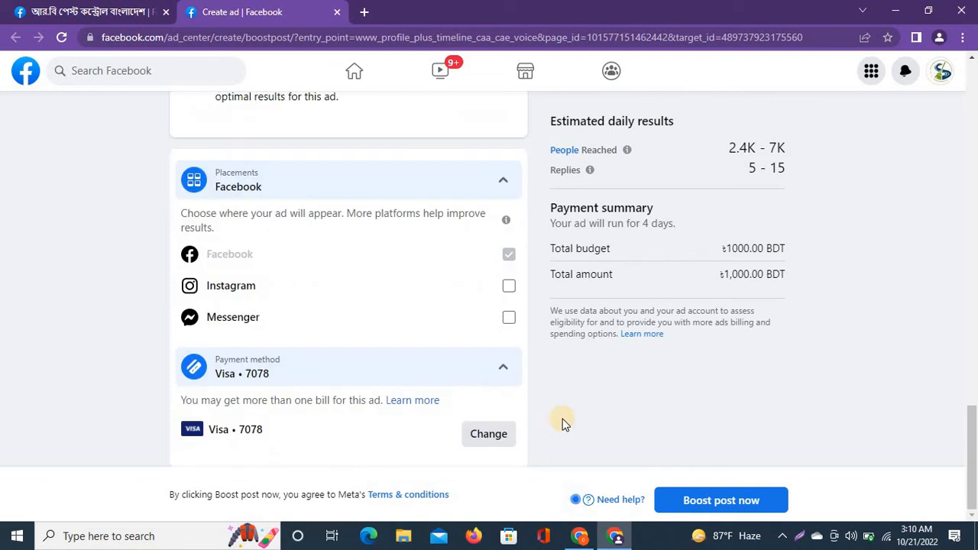
left_click(483, 437)
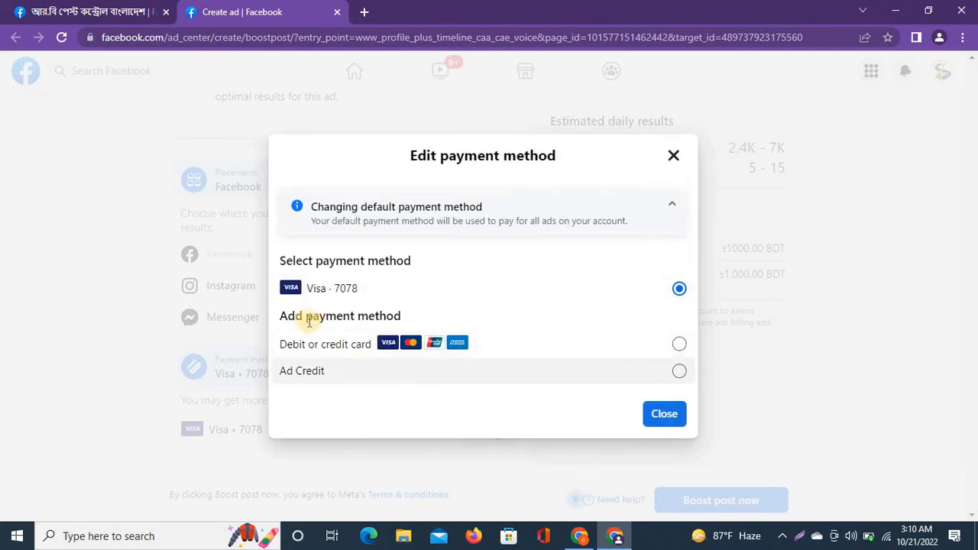
Open the form for adding a debit or credit card, go through its card detail fields and close it without saving
left_click(680, 345)
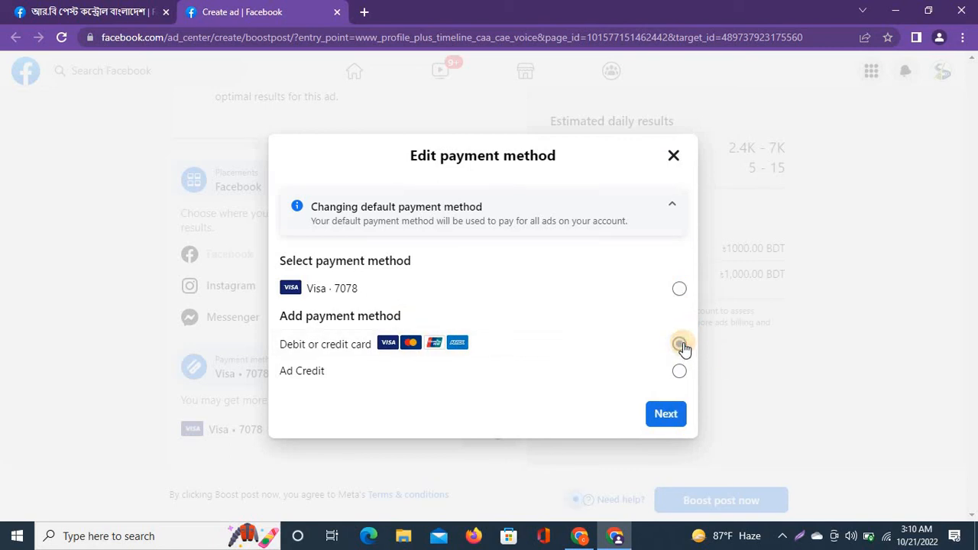
left_click(672, 416)
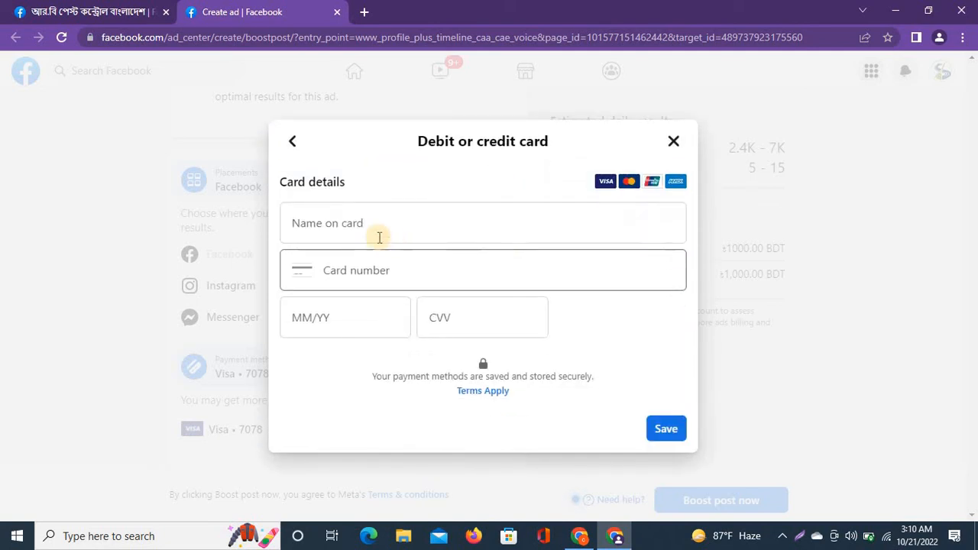
left_click(367, 224)
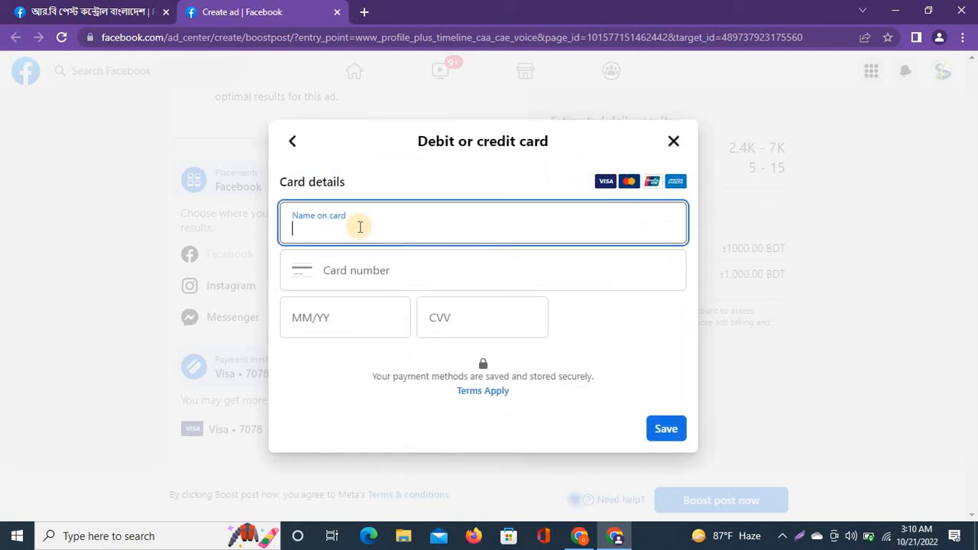
left_click(378, 281)
left_click(339, 321)
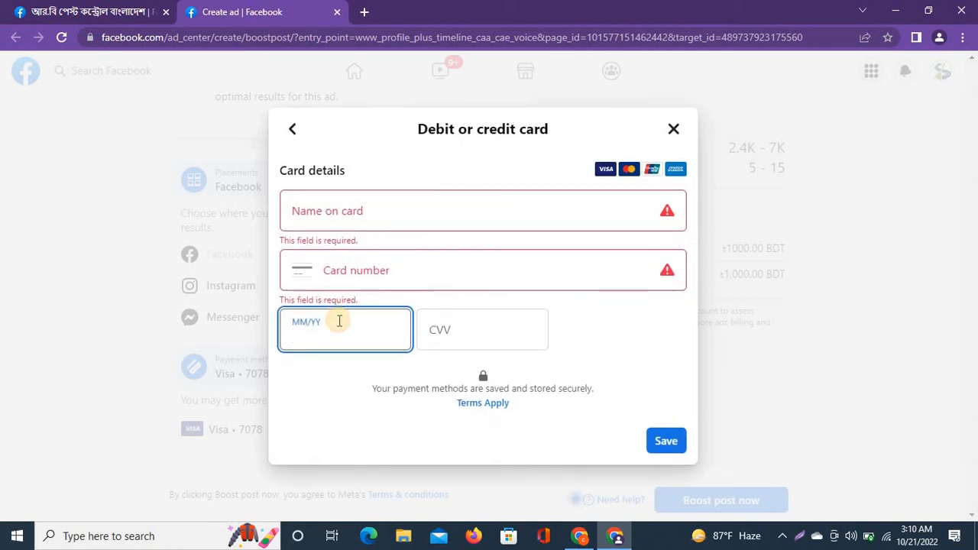
left_click(462, 332)
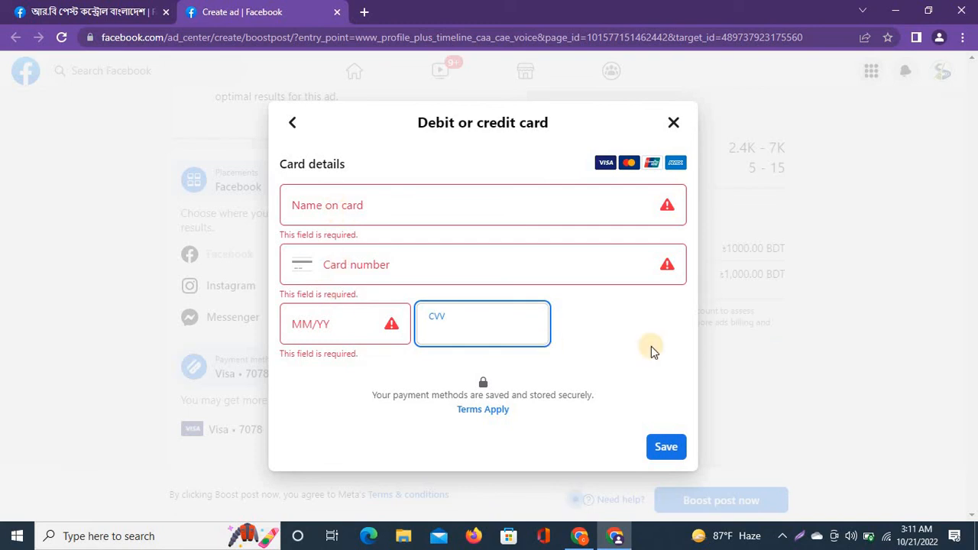
left_click(673, 120)
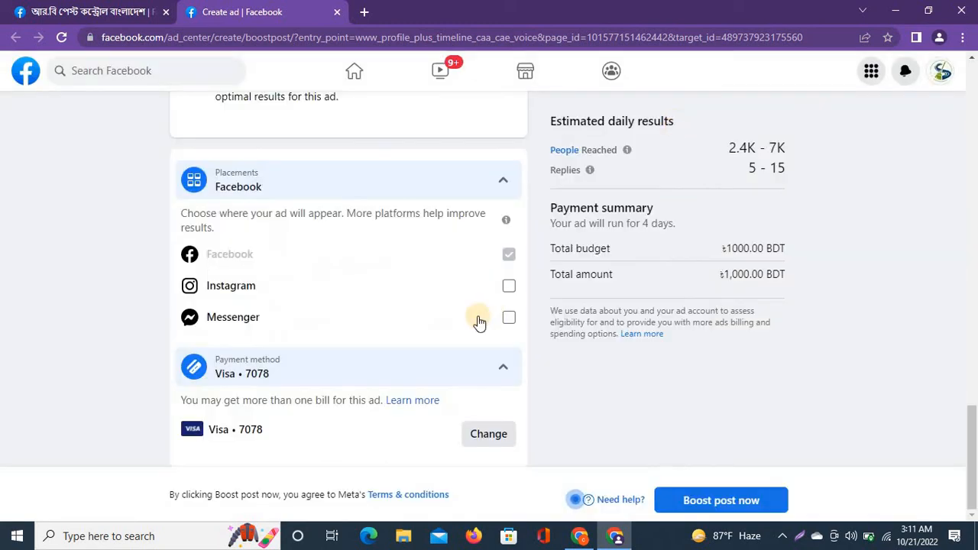
Return to the beginning of the boost settings to review the goal, creative options and ad preview
scroll(544, 378, "up", 2)
scroll(544, 378, "up", 6)
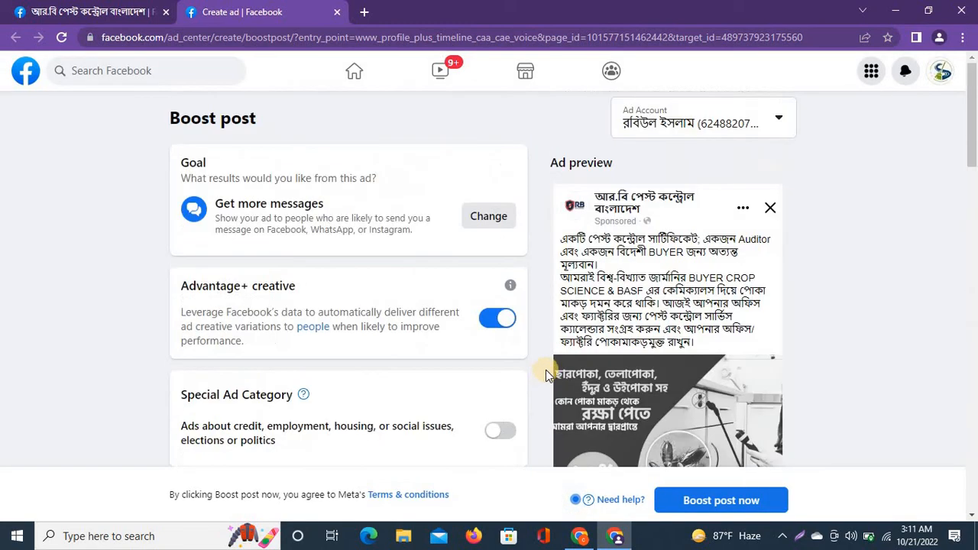